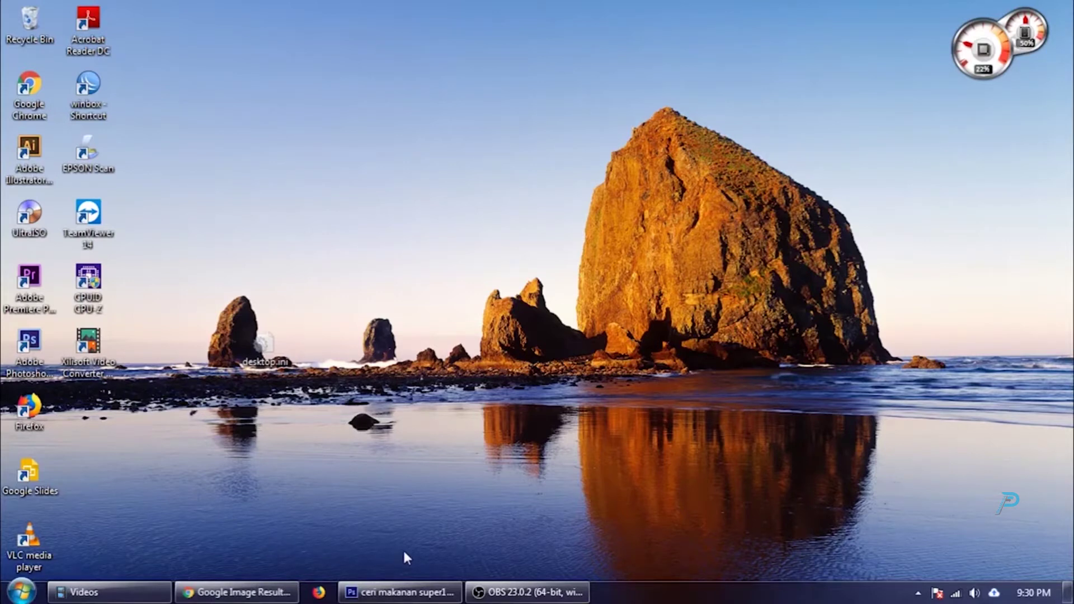
Open ceri makanan super.jpg in Photoshop and convert its locked Background into a regular layer.
{"action": "mouse_move", "coordinate": [409, 592]}
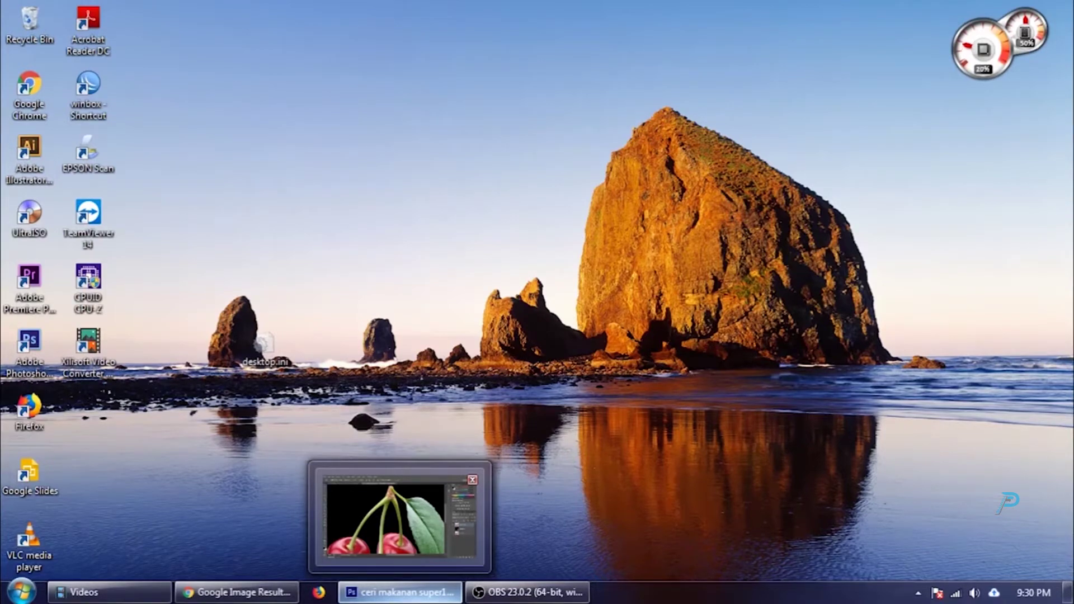
{"action": "left_click", "coordinate": [400, 515]}
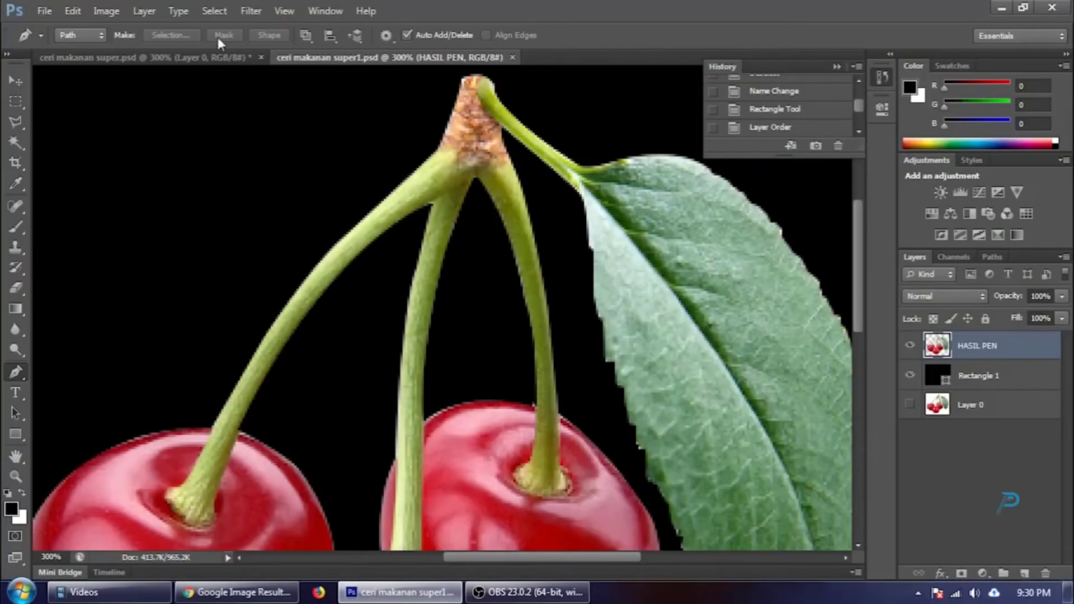
{"action": "left_click", "coordinate": [45, 11]}
{"action": "left_click", "coordinate": [56, 43]}
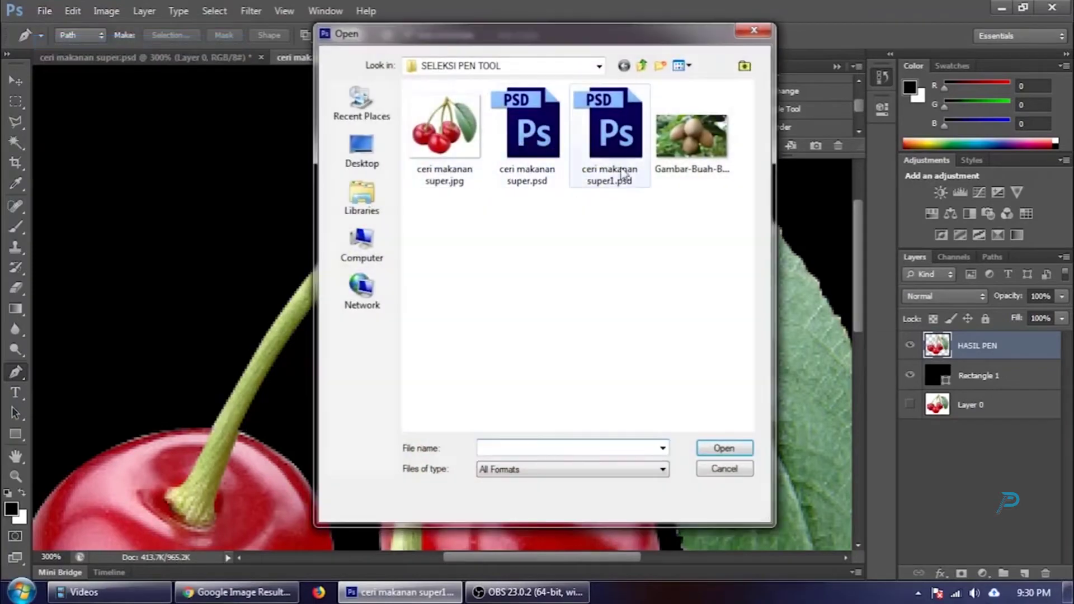
{"action": "double_click", "coordinate": [448, 146]}
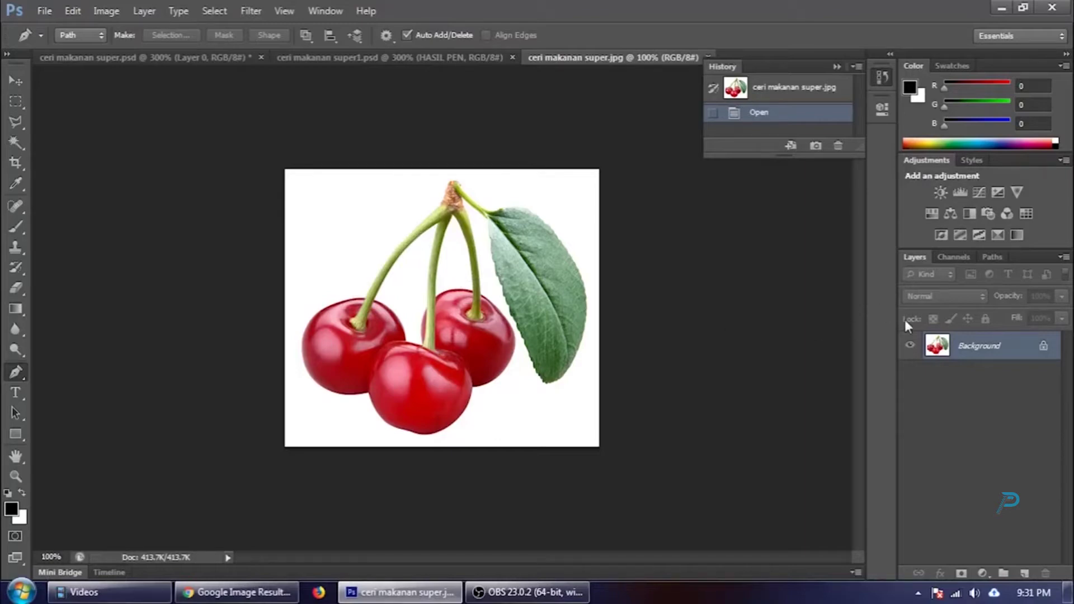
{"action": "double_click", "coordinate": [1017, 347]}
{"action": "key", "text": "Return"}
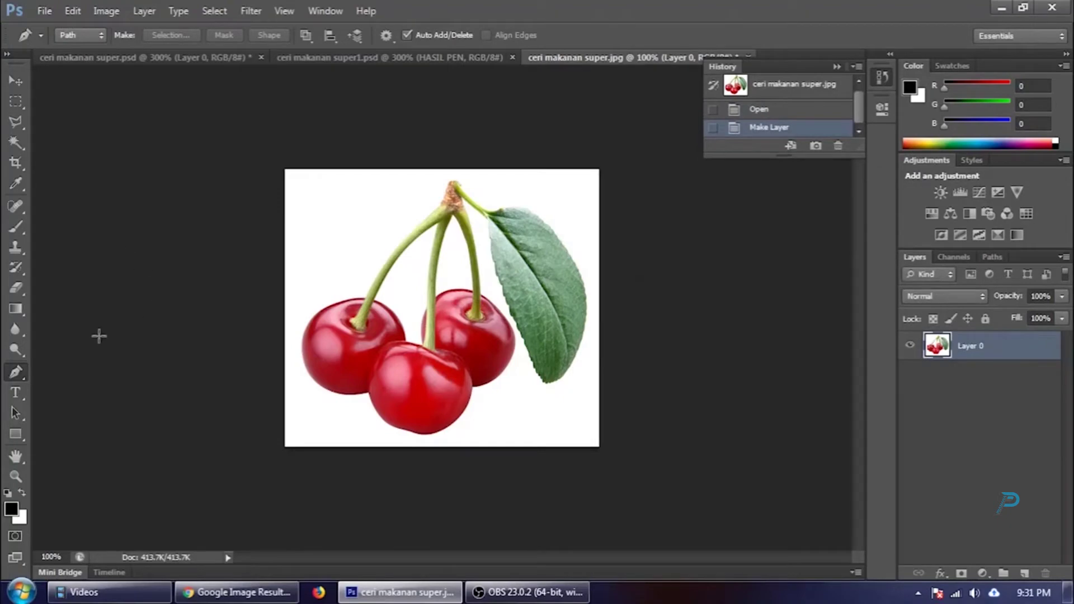
{"action": "right_click", "coordinate": [16, 374]}
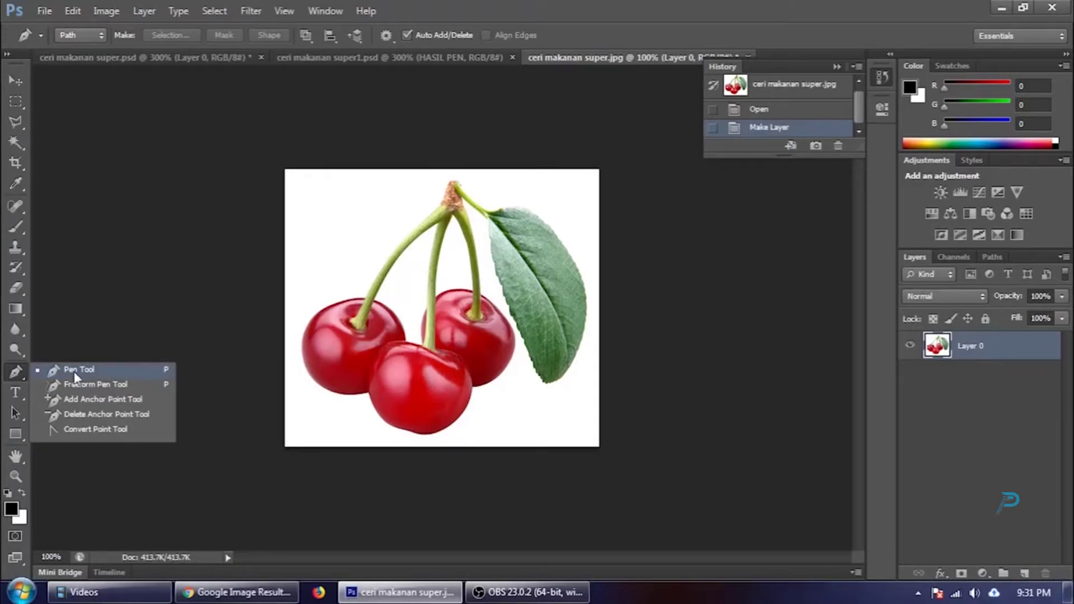
{"action": "left_click", "coordinate": [535, 3]}
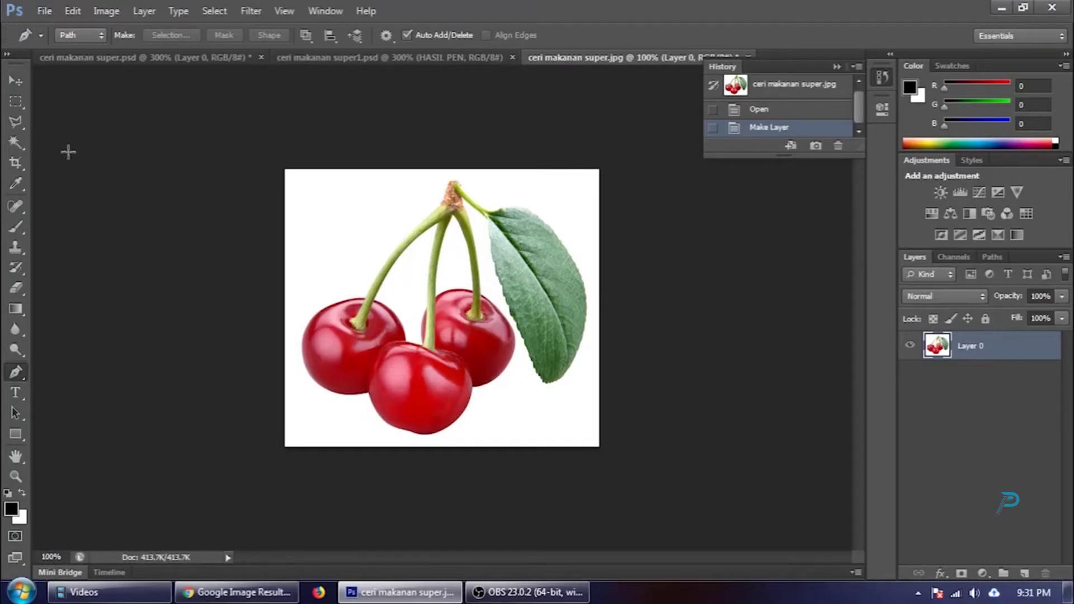
{"action": "left_click", "coordinate": [237, 592]}
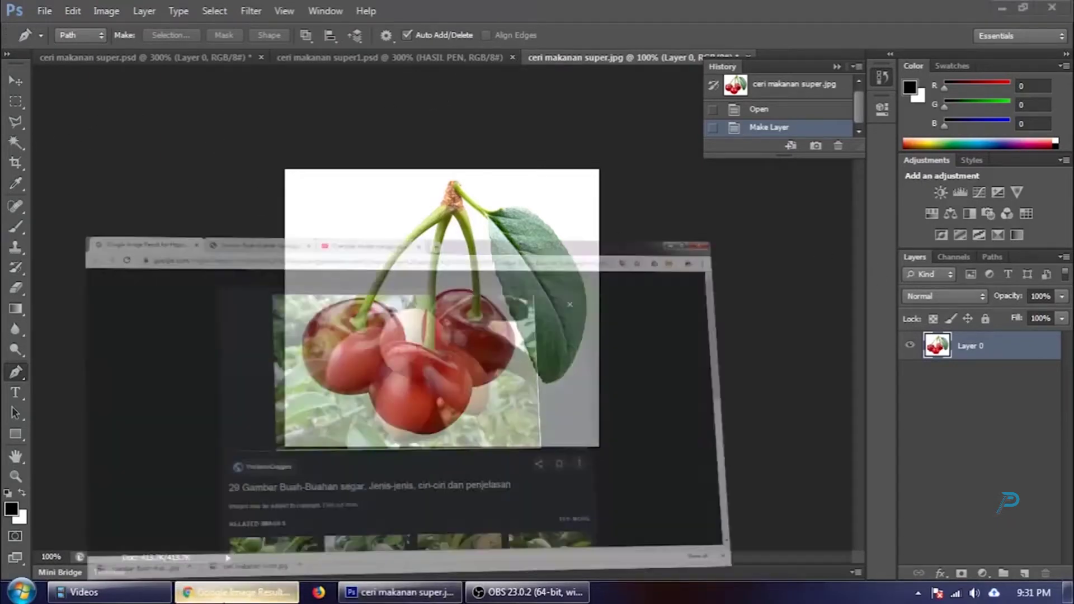
{"action": "left_click", "coordinate": [238, 592]}
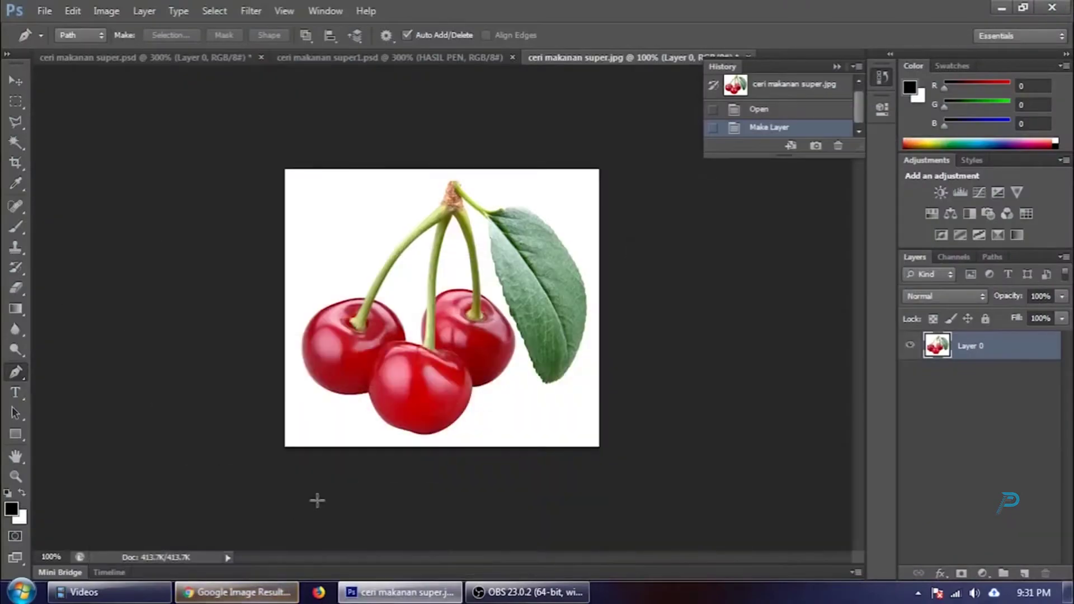
{"action": "left_click", "coordinate": [238, 592]}
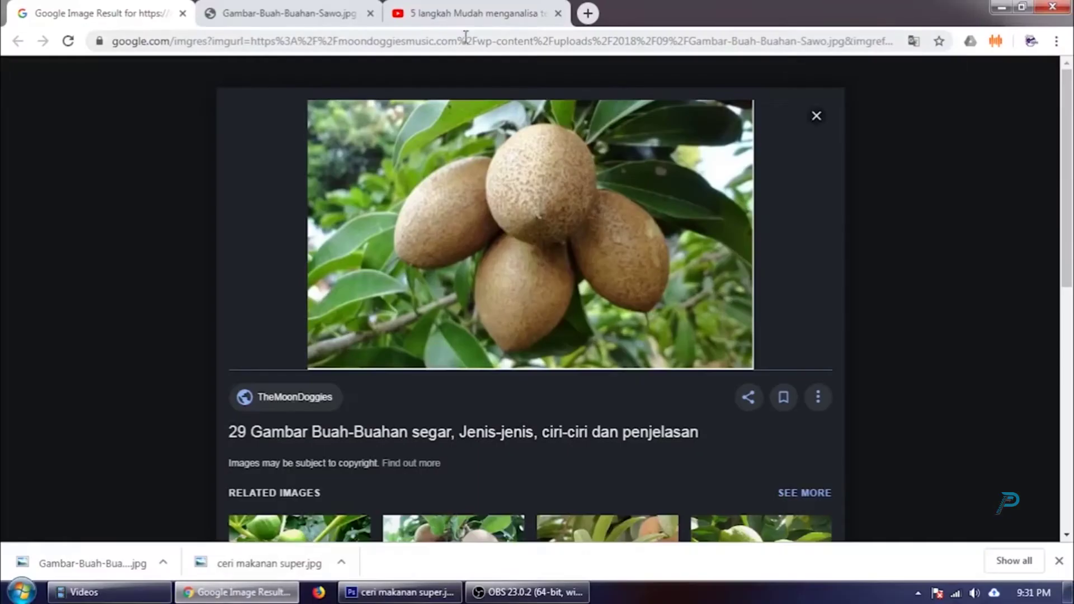
{"action": "left_click", "coordinate": [558, 13]}
{"action": "left_click", "coordinate": [207, 595]}
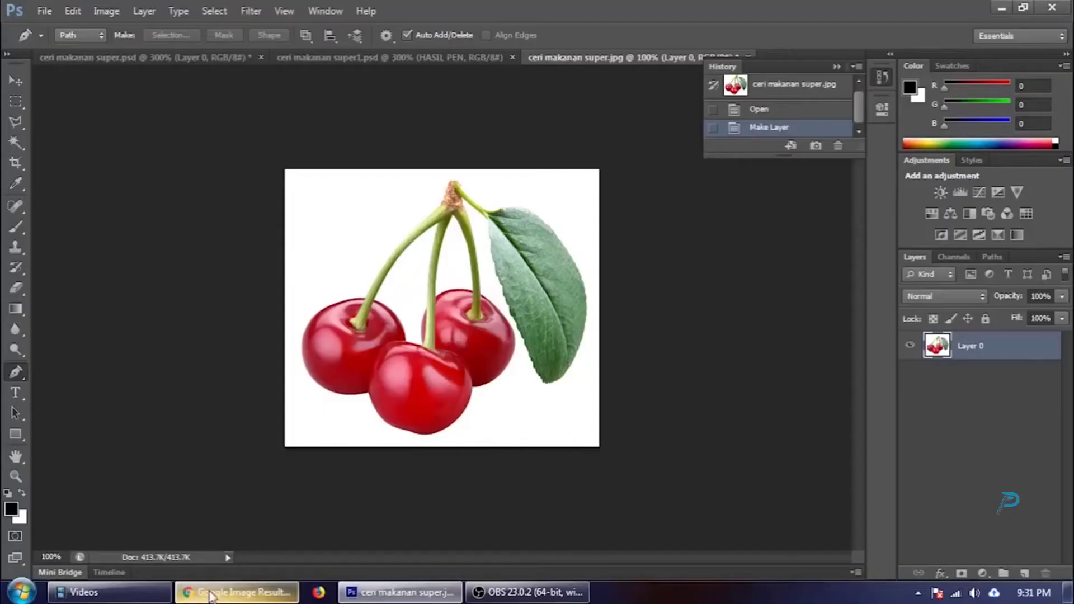
Delete the white background around the cherries and between their stems with the Magic Wand at tolerance 32, and clear the selection.
{"action": "left_click", "coordinate": [21, 140]}
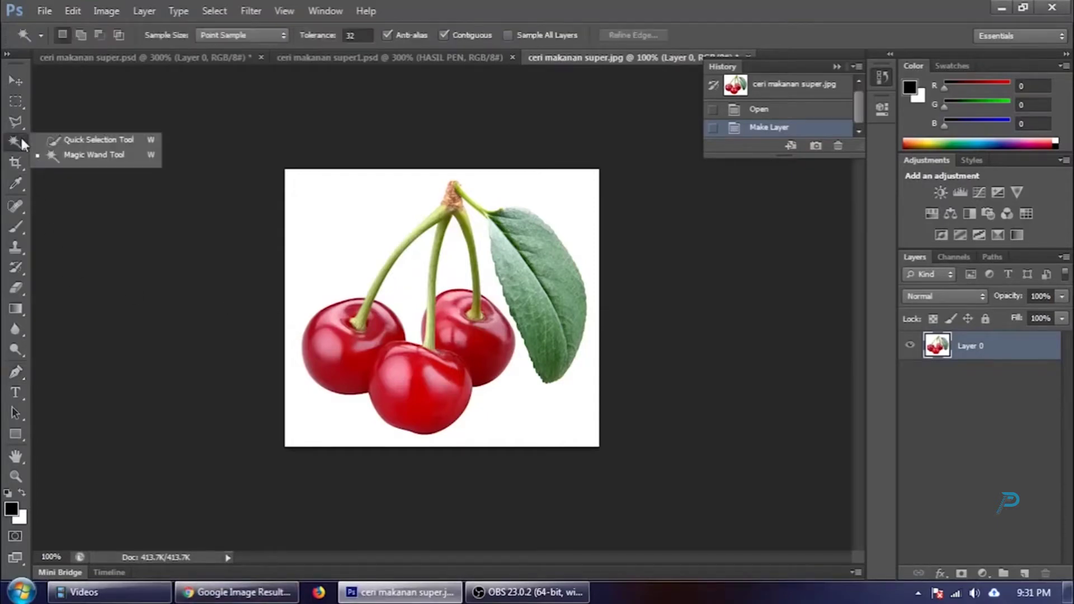
{"action": "left_click", "coordinate": [106, 157]}
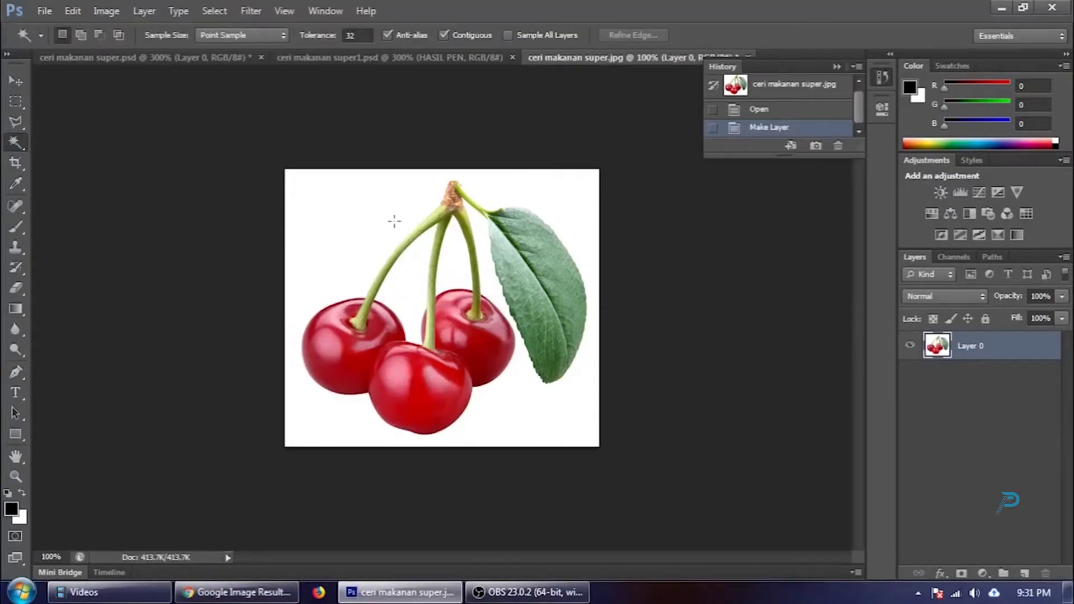
{"action": "left_click", "coordinate": [369, 244]}
{"action": "key", "text": "Delete"}
{"action": "left_click", "coordinate": [401, 291]}
{"action": "key", "text": "Delete"}
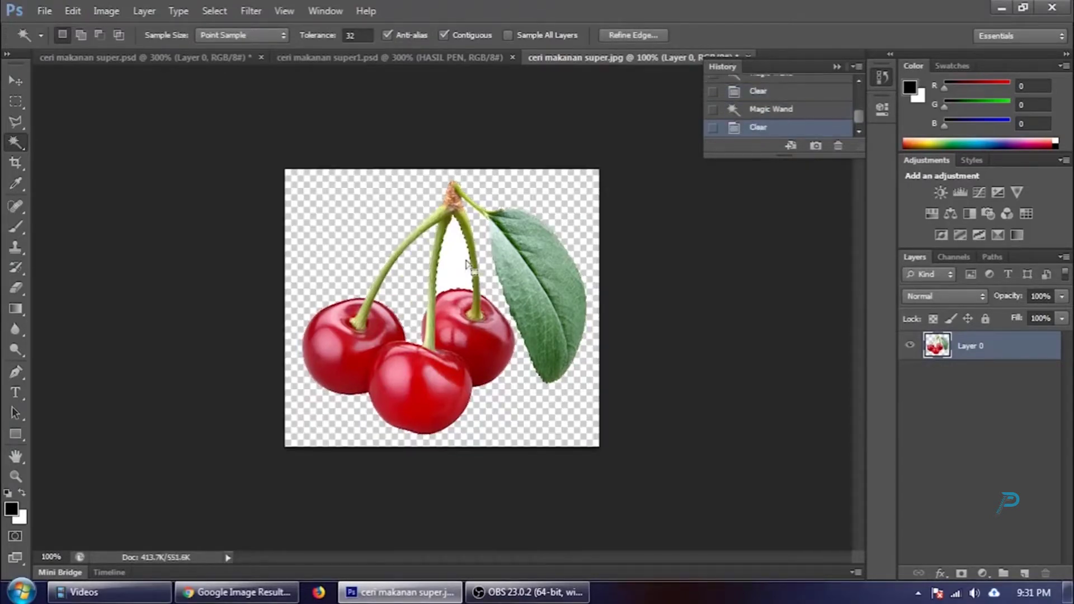
{"action": "key", "text": "ctrl+d"}
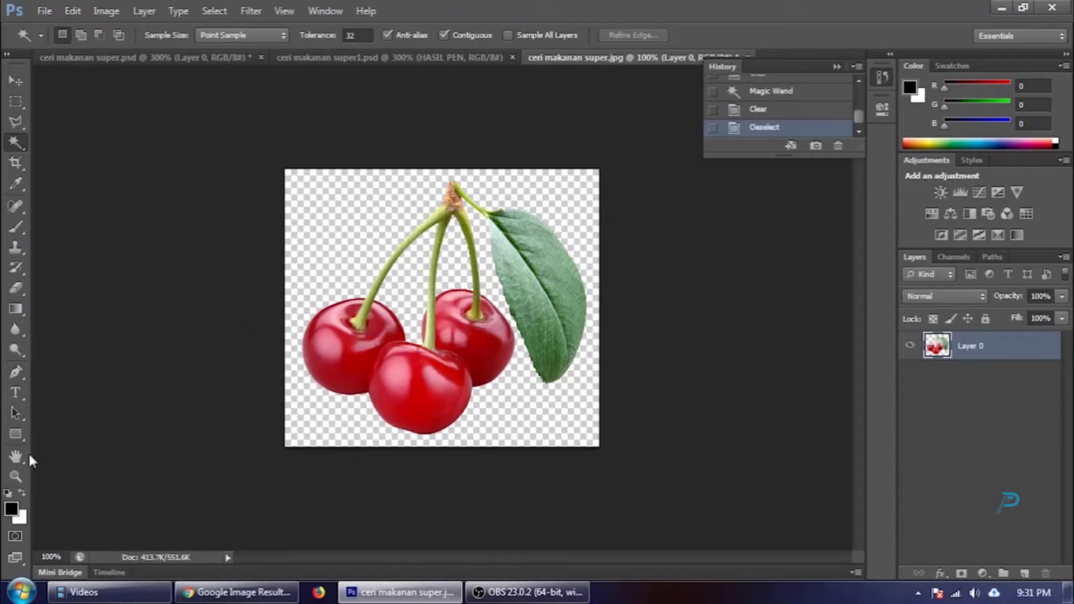
Draw a black rectangle covering the whole canvas and place it beneath the cherry layer as a backdrop.
{"action": "left_click", "coordinate": [16, 434]}
{"action": "left_click_drag", "start_coordinate": [263, 134], "coordinate": [680, 496]}
{"action": "left_click_drag", "start_coordinate": [997, 383], "coordinate": [999, 347]}
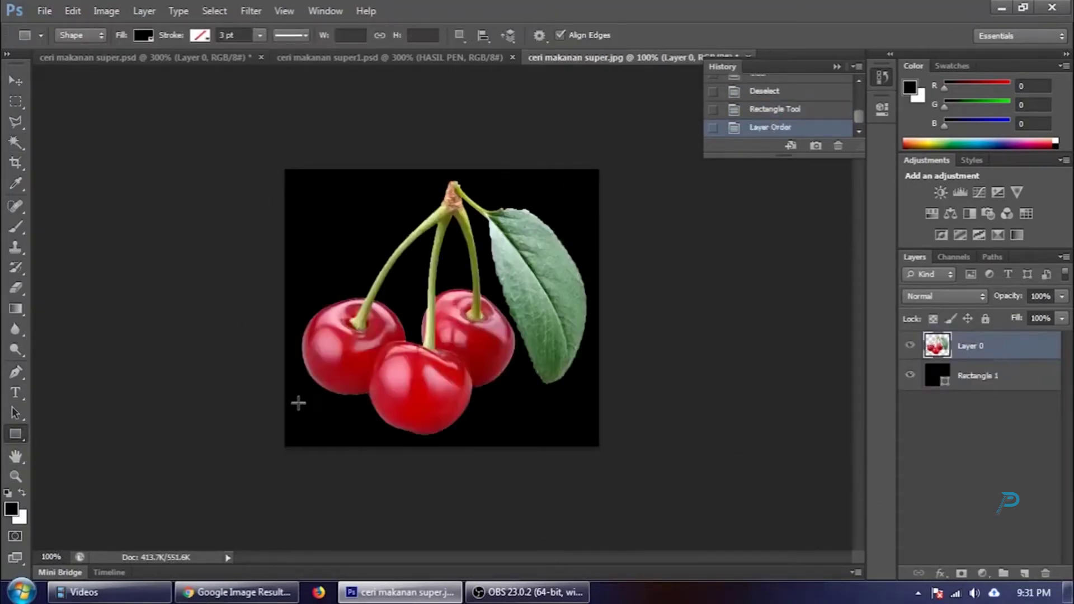
Examine the stem and leaf edges of the Magic Wand cutout in ceri makanan super.jpg at up to 500% zoom.
{"action": "left_click", "coordinate": [17, 144]}
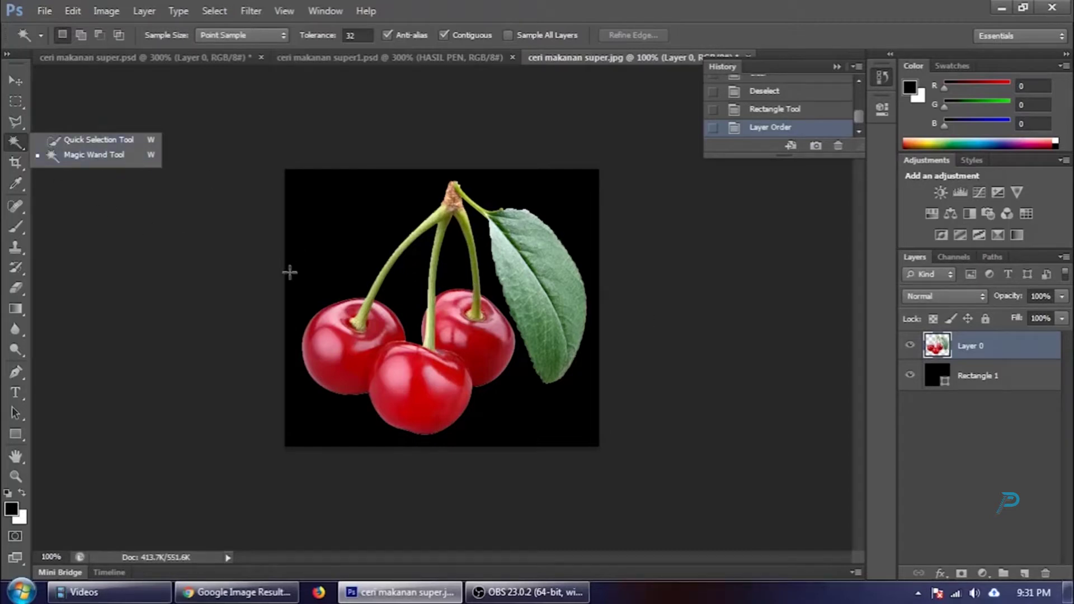
{"action": "left_click", "coordinate": [13, 81]}
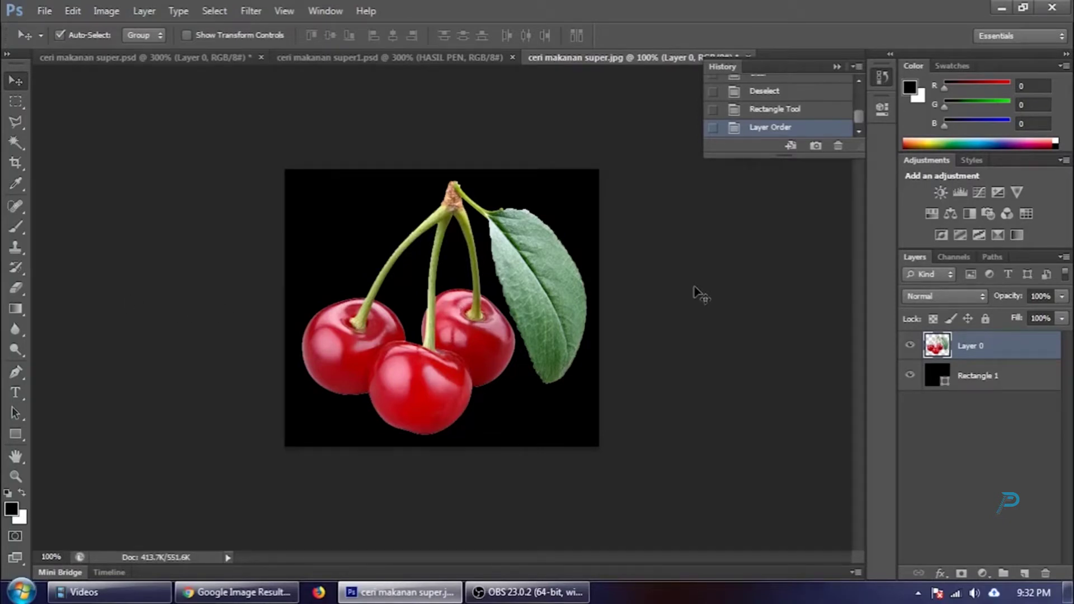
{"action": "left_click", "coordinate": [95, 58]}
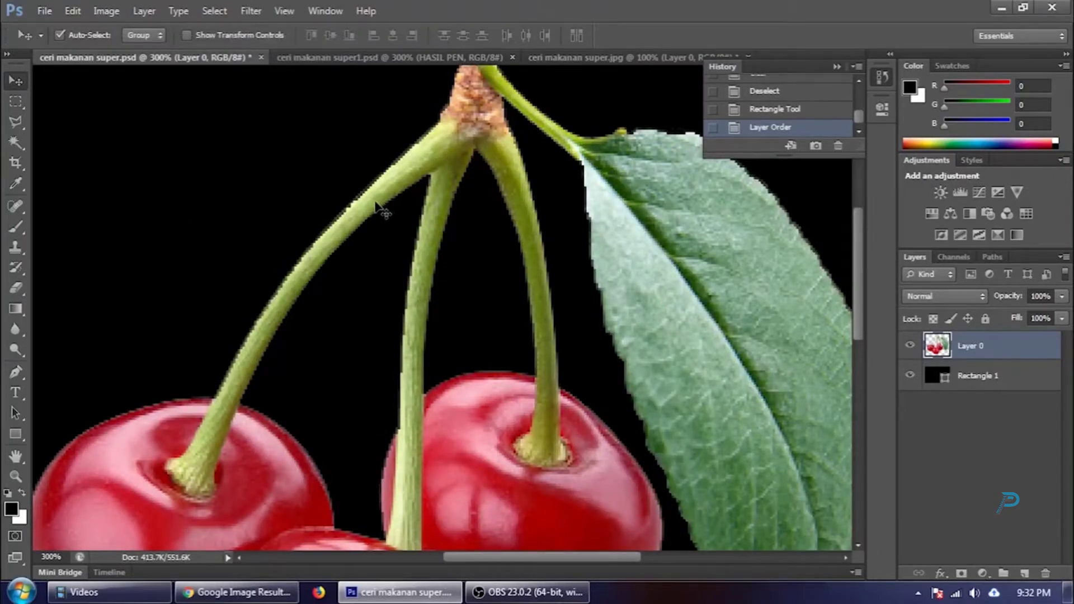
{"action": "left_click", "coordinate": [574, 57]}
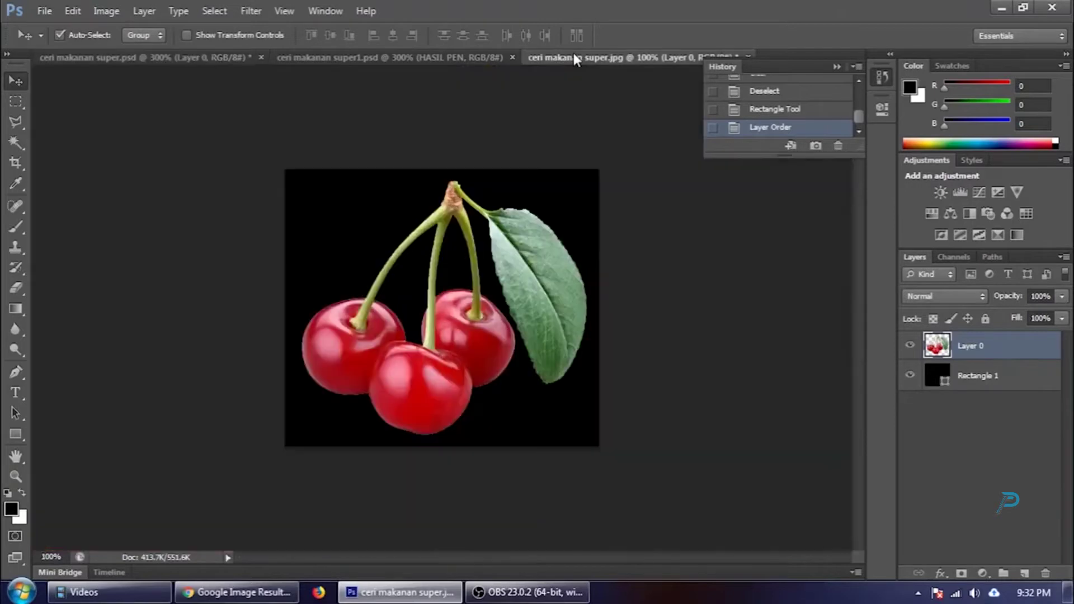
{"action": "key", "text": "ctrl+plus"}
{"action": "key", "text": "ctrl+plus"}
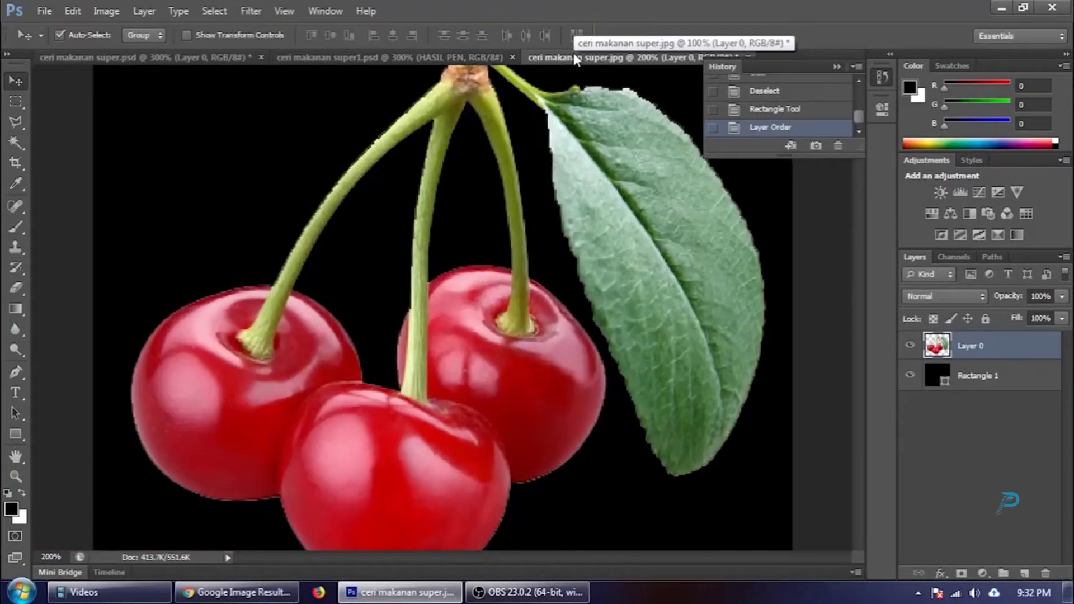
{"action": "key", "text": "ctrl+plus"}
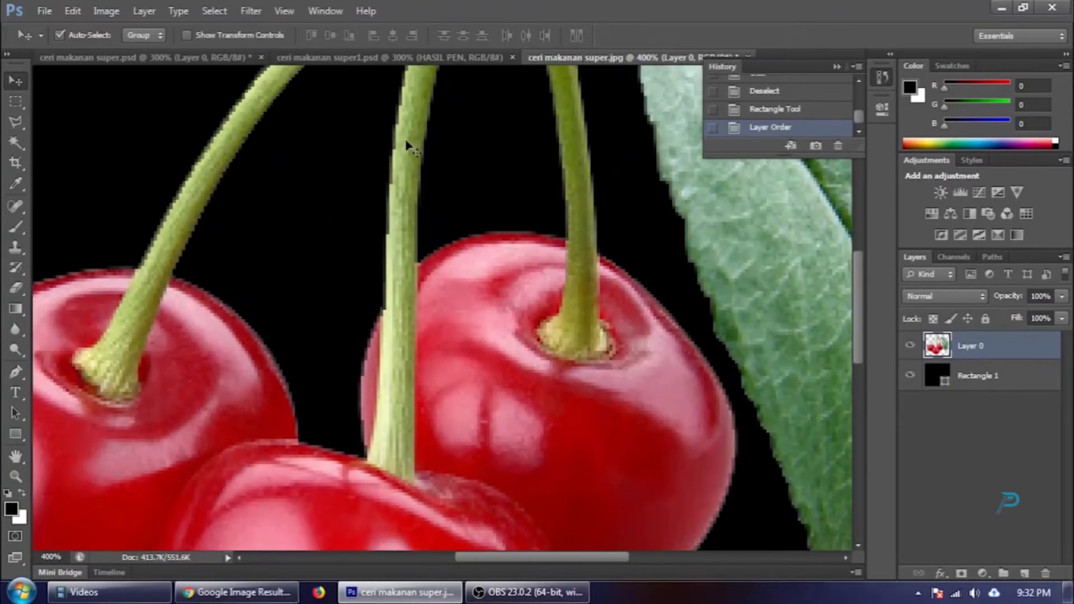
{"action": "scroll", "coordinate": [292, 257], "scroll_direction": "up", "scroll_amount": 3}
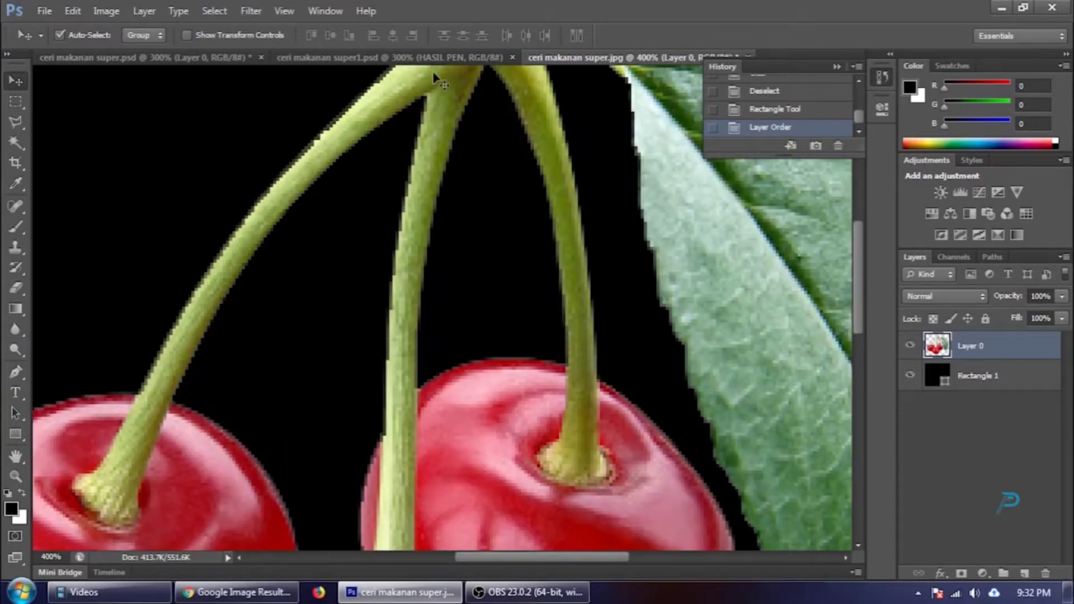
{"action": "scroll", "coordinate": [341, 270], "scroll_direction": "up", "scroll_amount": 1}
{"action": "scroll", "coordinate": [345, 276], "scroll_direction": "up", "scroll_amount": 2}
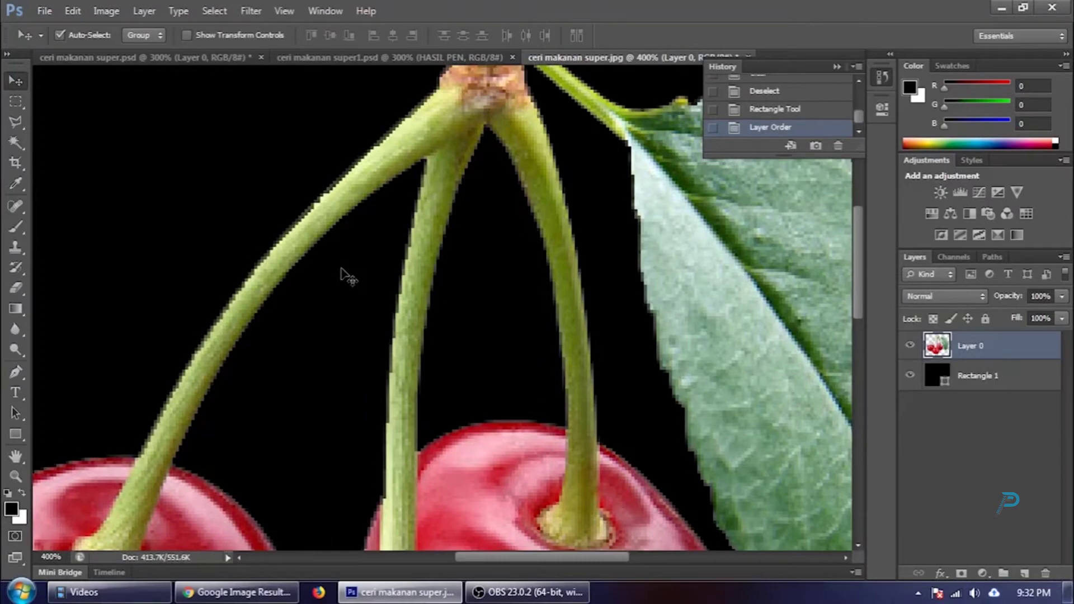
{"action": "scroll", "coordinate": [347, 276], "scroll_direction": "up", "scroll_amount": 2}
{"action": "scroll", "coordinate": [346, 276], "scroll_direction": "down", "scroll_amount": 1}
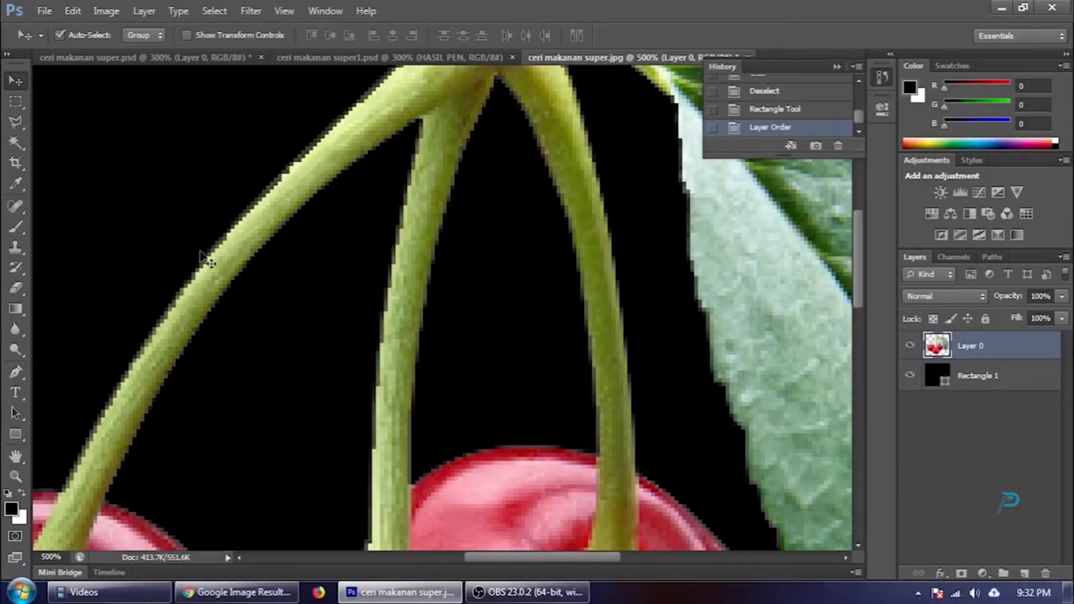
Examine the stem edges of the pen-cut HASIL PEN layer in ceri makanan super1.psd at 500% zoom.
{"action": "left_click", "coordinate": [148, 56]}
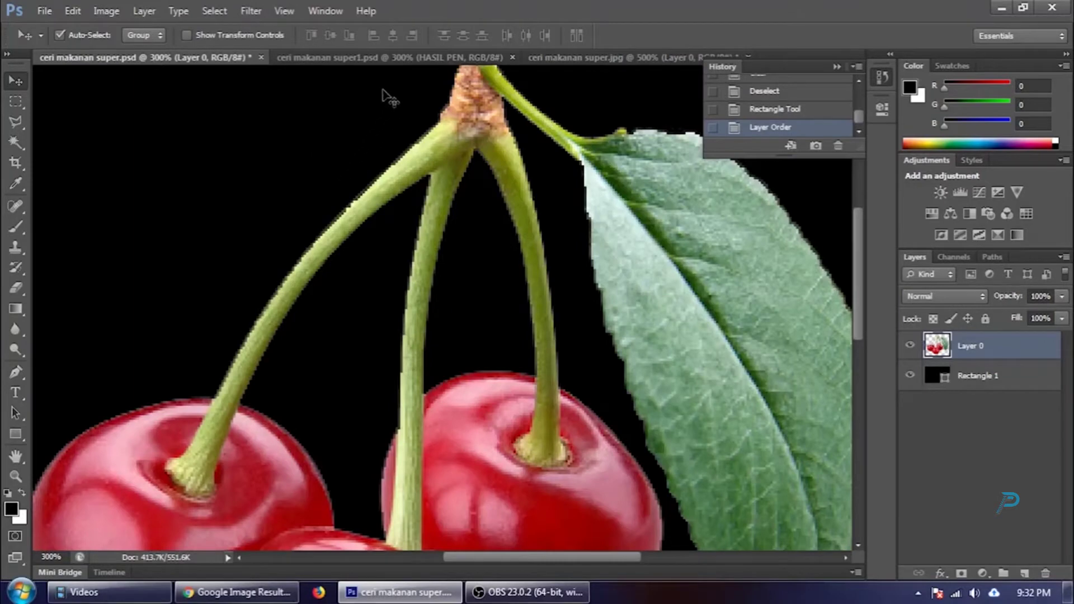
{"action": "left_click", "coordinate": [398, 59]}
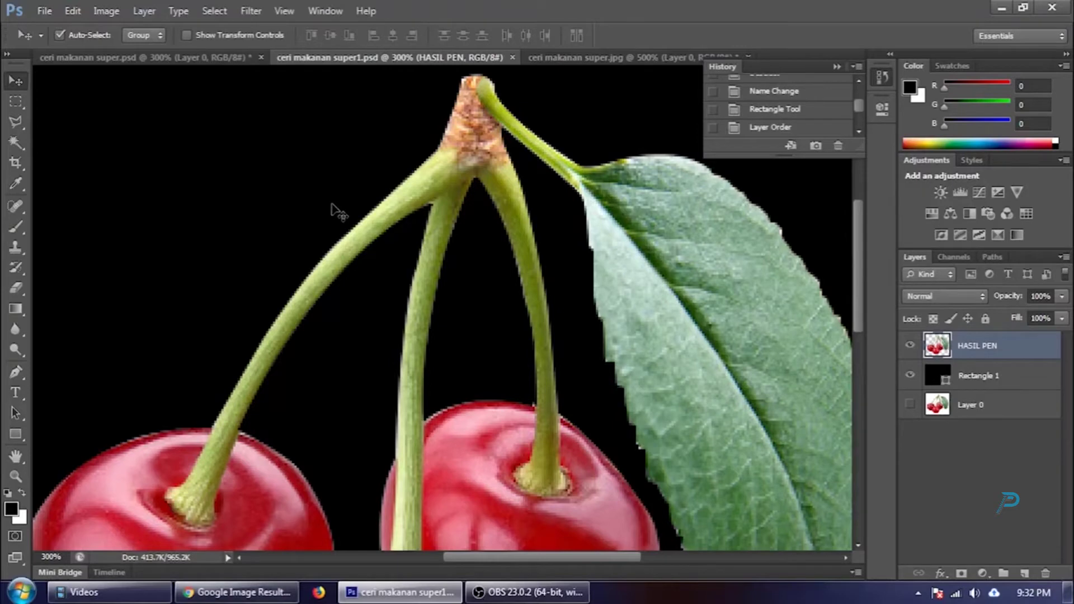
{"action": "scroll", "coordinate": [335, 211], "scroll_direction": "up", "scroll_amount": 2}
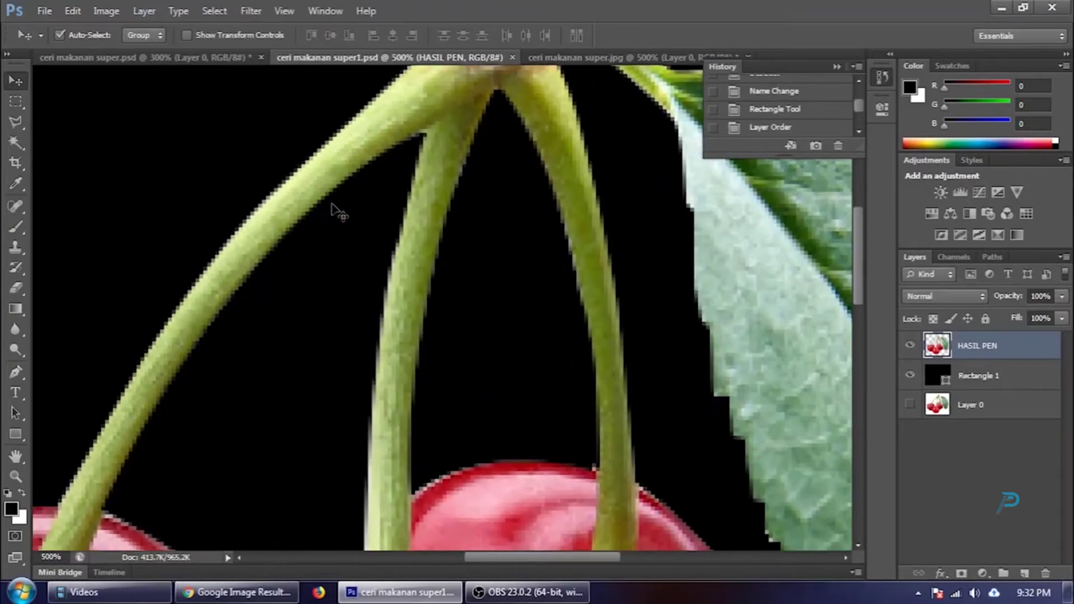
{"action": "left_click_drag", "start_coordinate": [516, 559], "coordinate": [479, 547]}
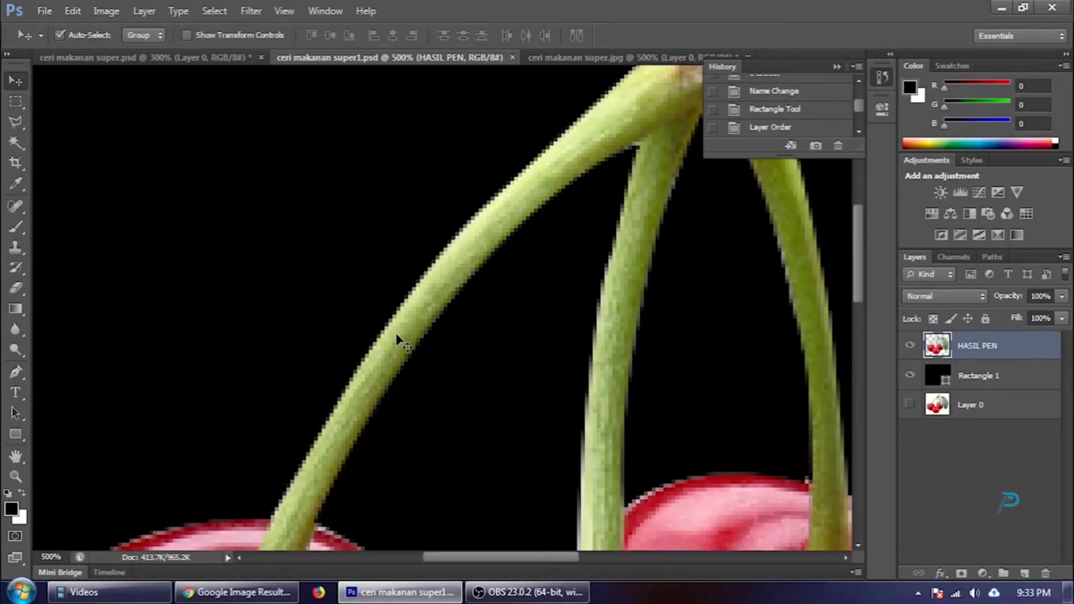
Compare the whole cherry cutouts in ceri makanan super.psd and ceri makanan super1.psd at 100% zoom.
{"action": "key", "text": "ctrl+minus"}
{"action": "key", "text": "ctrl+minus"}
{"action": "key", "text": "ctrl+minus"}
{"action": "key", "text": "ctrl+minus"}
{"action": "key", "text": "ctrl+minus"}
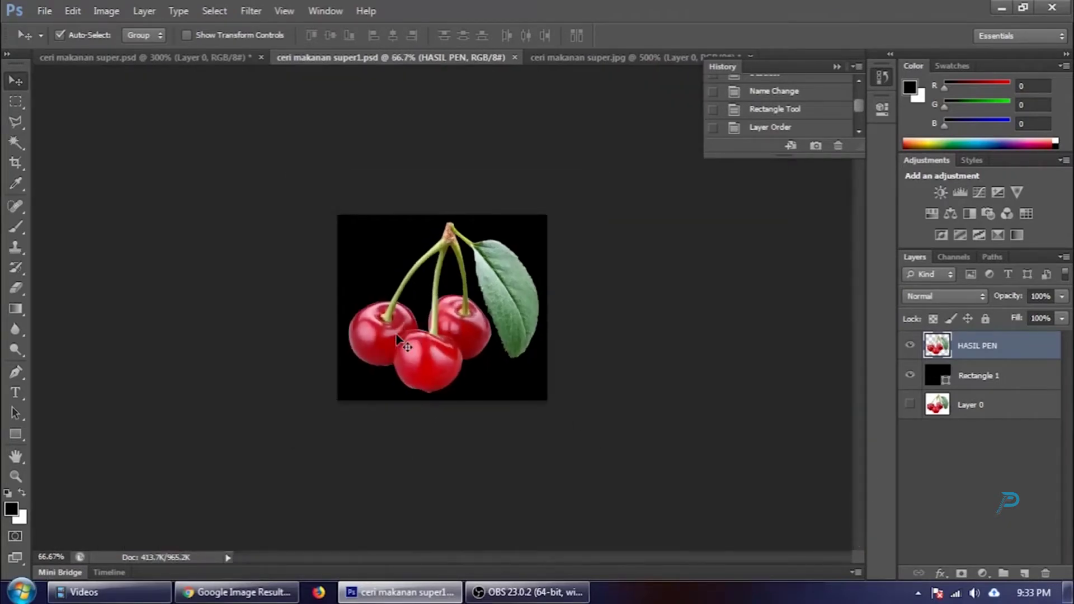
{"action": "left_click", "coordinate": [123, 58]}
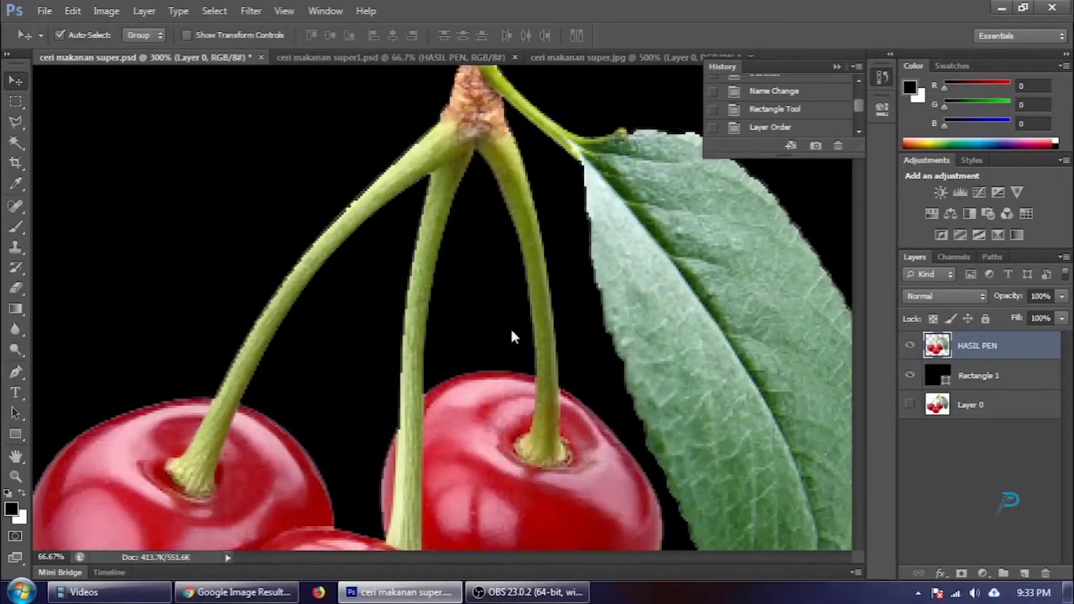
{"action": "key", "text": "ctrl+minus"}
{"action": "key", "text": "ctrl+minus"}
{"action": "key", "text": "ctrl+minus"}
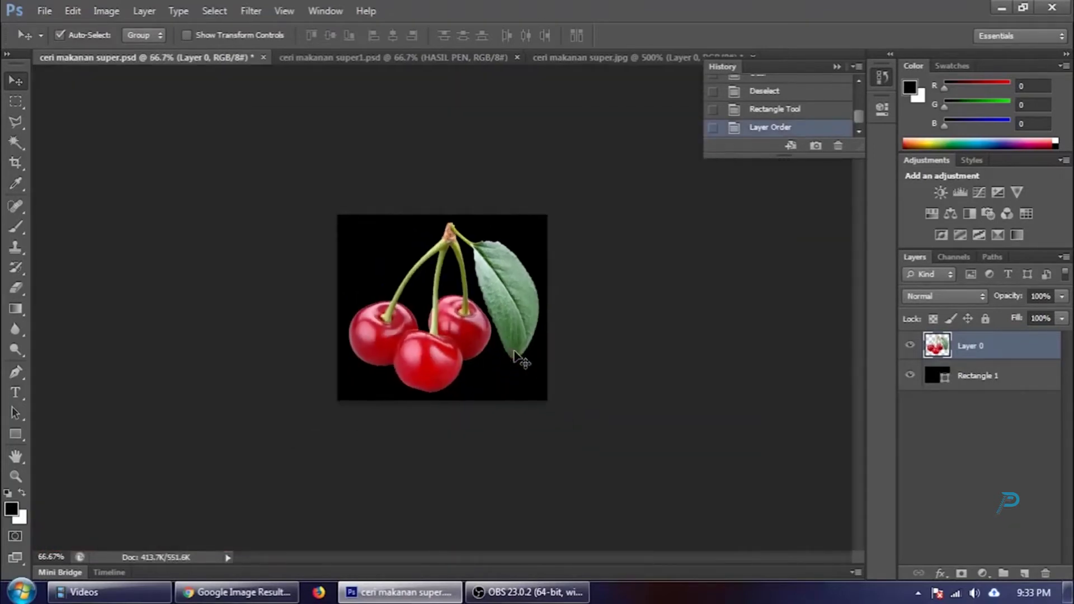
{"action": "key", "text": "ctrl+plus"}
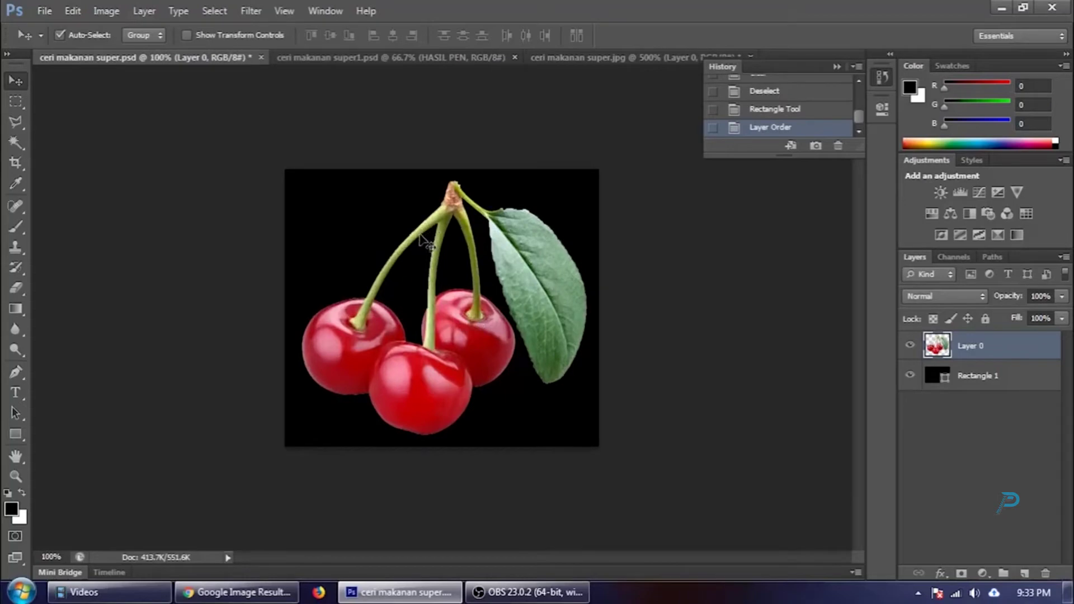
{"action": "left_click", "coordinate": [348, 58]}
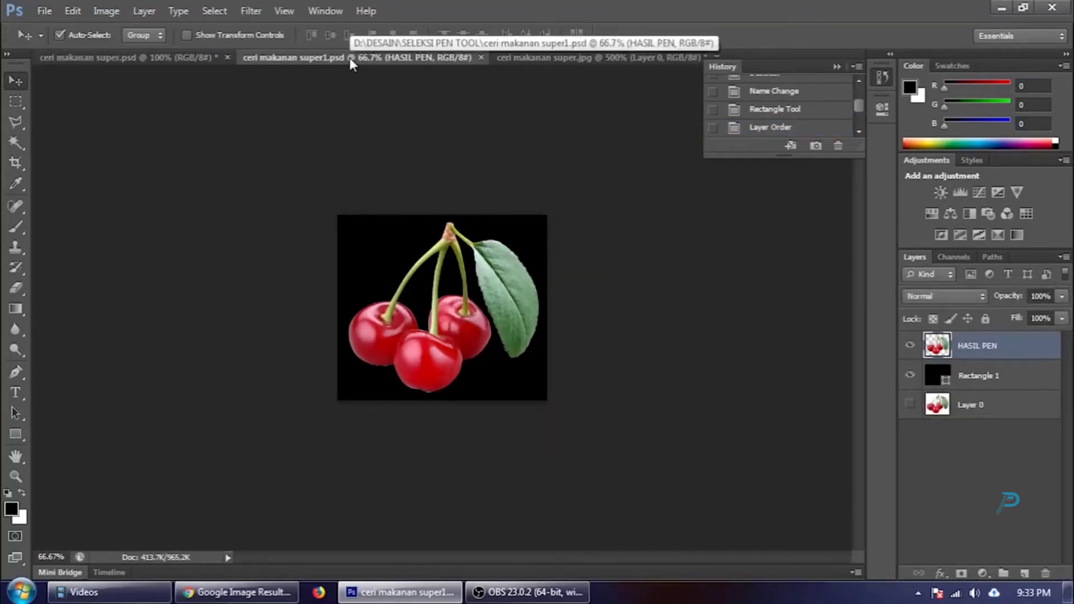
{"action": "key", "text": "ctrl+plus"}
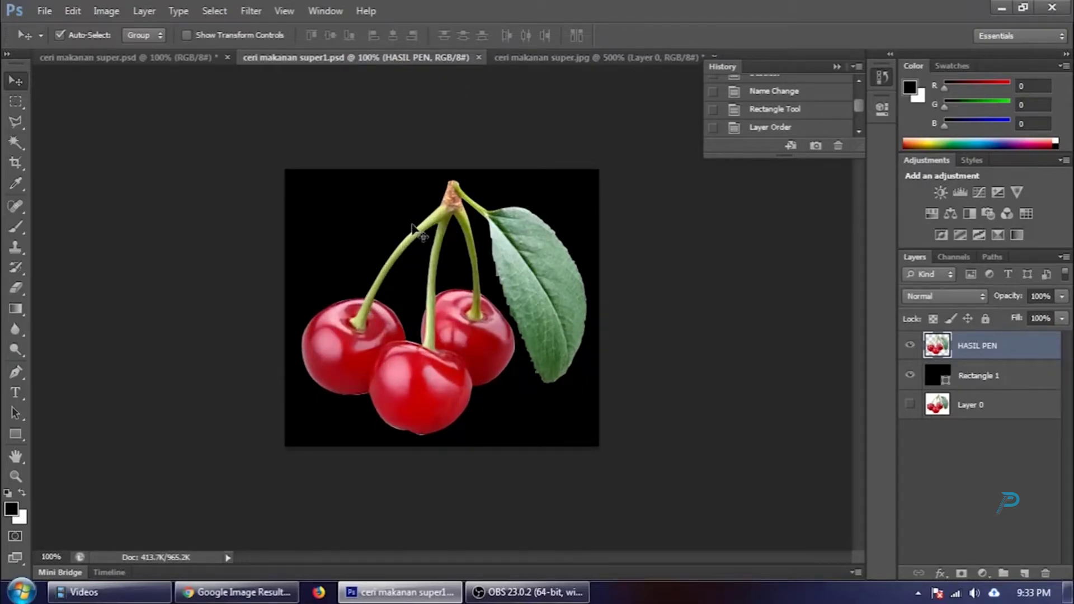
Switch back and forth between ceri makanan super.psd and ceri makanan super1.psd to compare their cutout edges.
{"action": "left_click", "coordinate": [191, 62]}
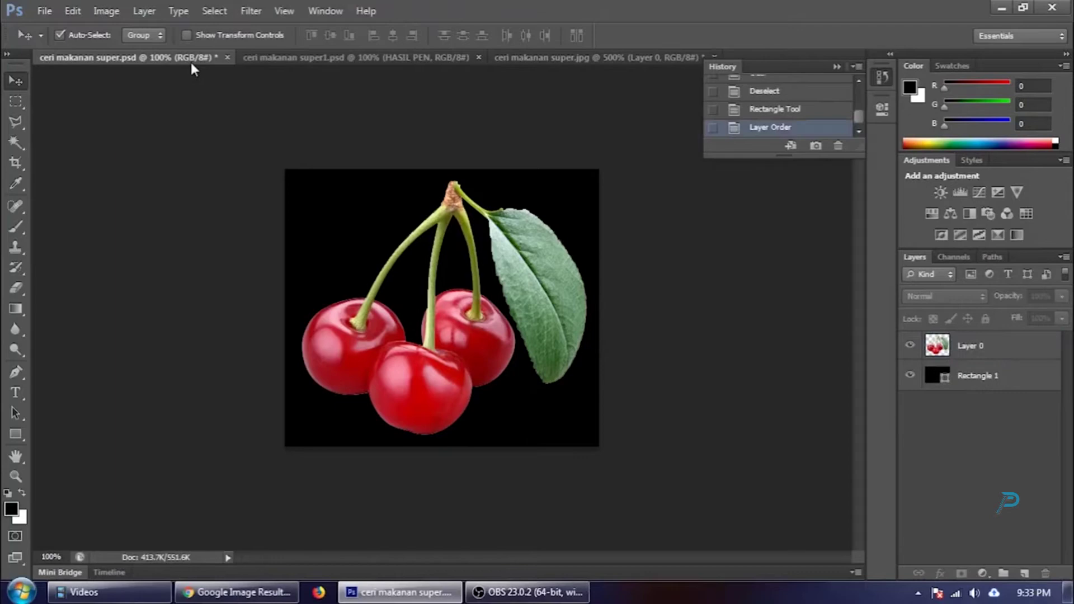
{"action": "left_click", "coordinate": [293, 58]}
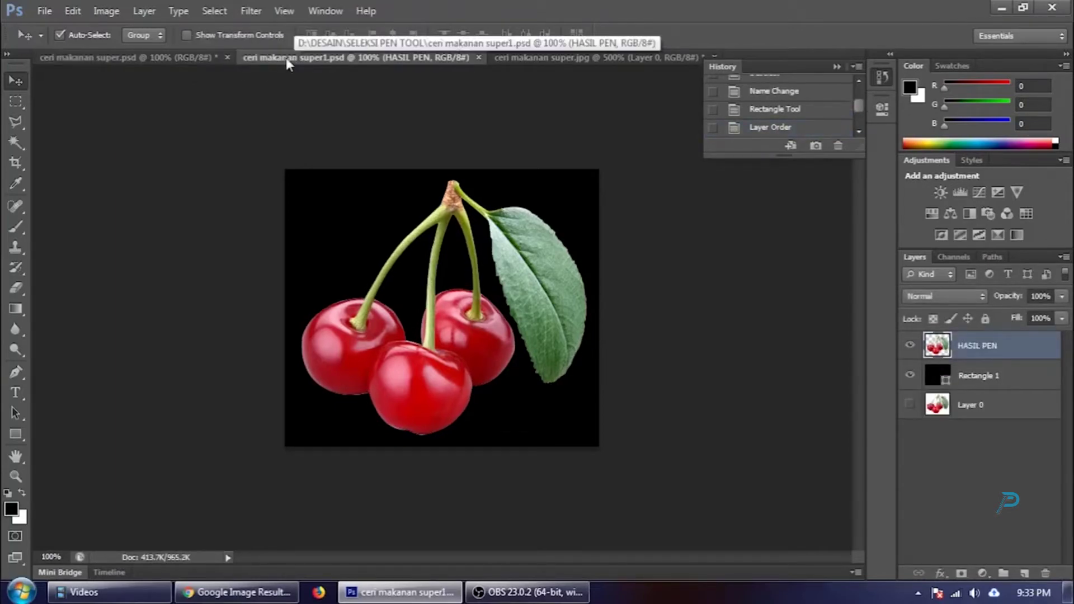
{"action": "left_click", "coordinate": [179, 56]}
{"action": "left_click", "coordinate": [327, 59]}
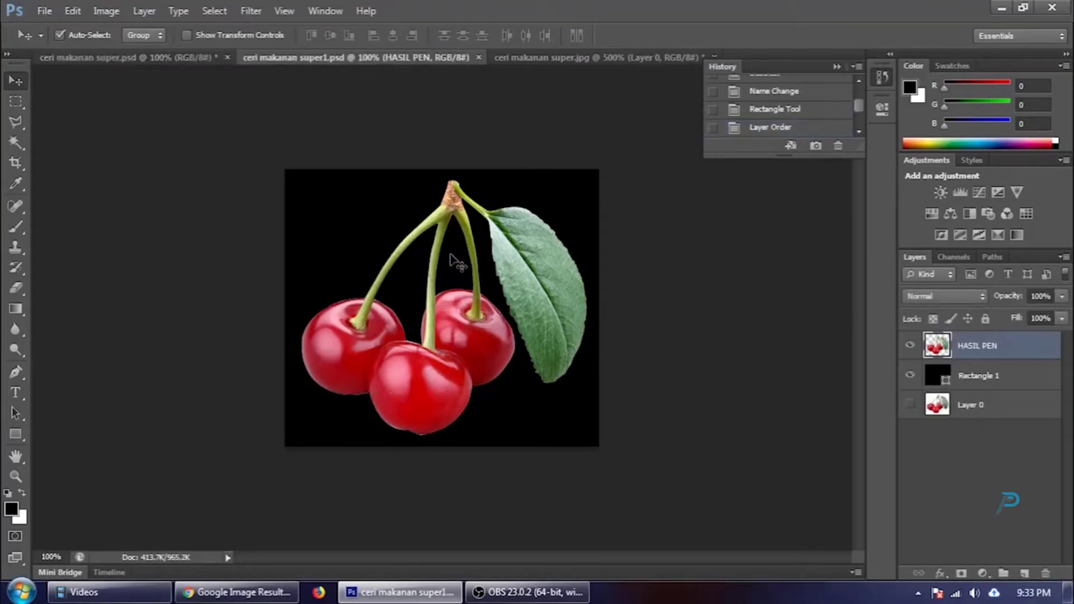
Close ceri makanan super1.psd and ceri makanan super.psd, leaving only ceri makanan super.jpg open.
{"action": "left_click", "coordinate": [479, 57]}
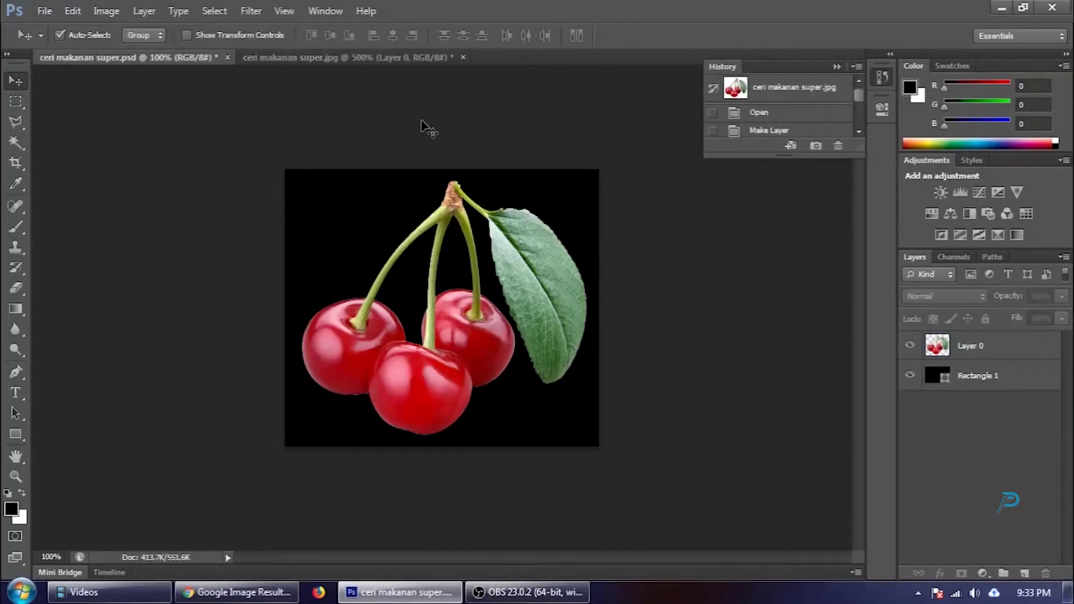
{"action": "left_click", "coordinate": [228, 57]}
{"action": "left_click", "coordinate": [556, 239]}
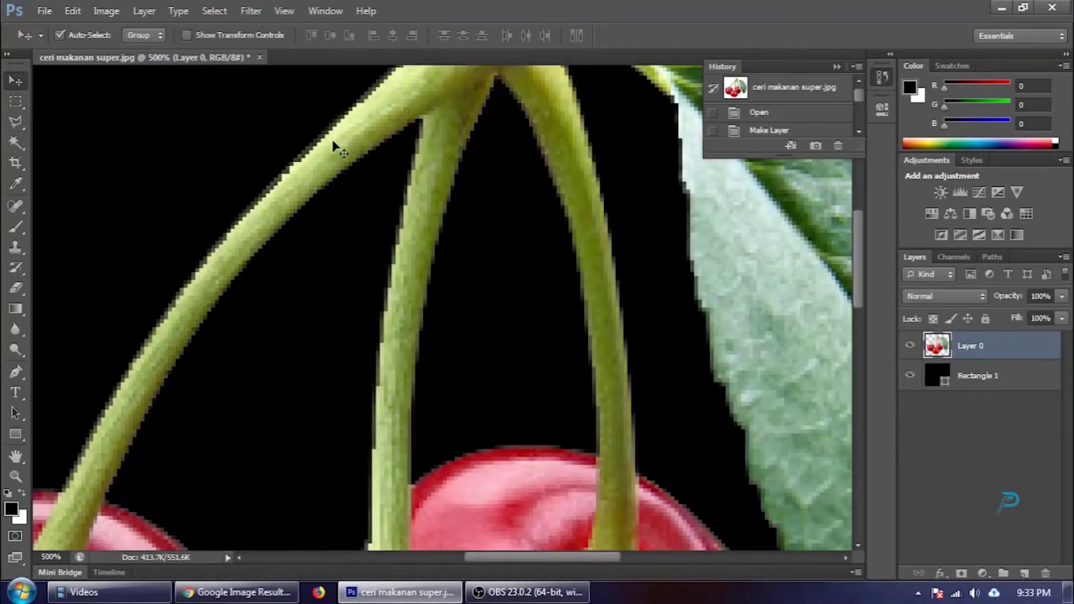
{"action": "key", "text": "ctrl+minus"}
{"action": "key", "text": "ctrl+minus"}
{"action": "key", "text": "ctrl+minus"}
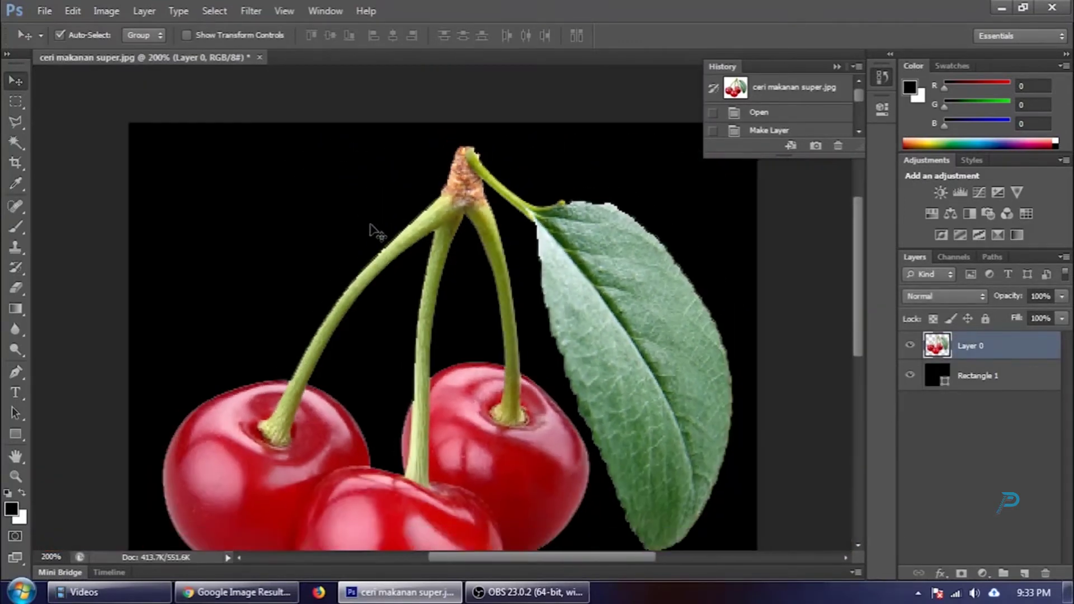
Open the fruit photo Gambar-Buah-Buahan-Sawo.jpg.
{"action": "left_click", "coordinate": [44, 11]}
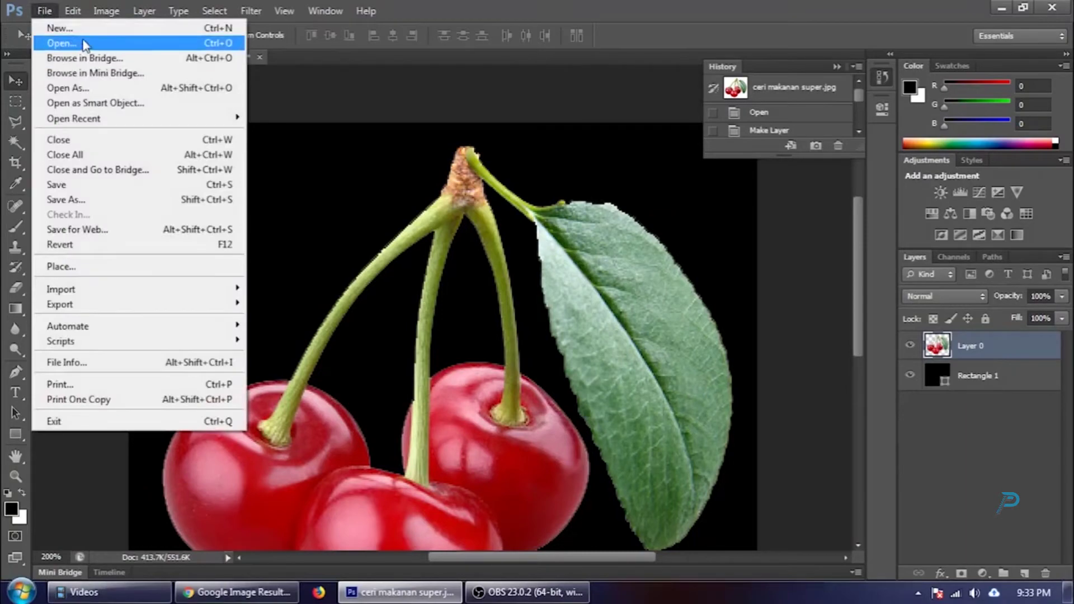
{"action": "left_click", "coordinate": [83, 44]}
{"action": "left_click", "coordinate": [694, 151]}
{"action": "double_click", "coordinate": [694, 151]}
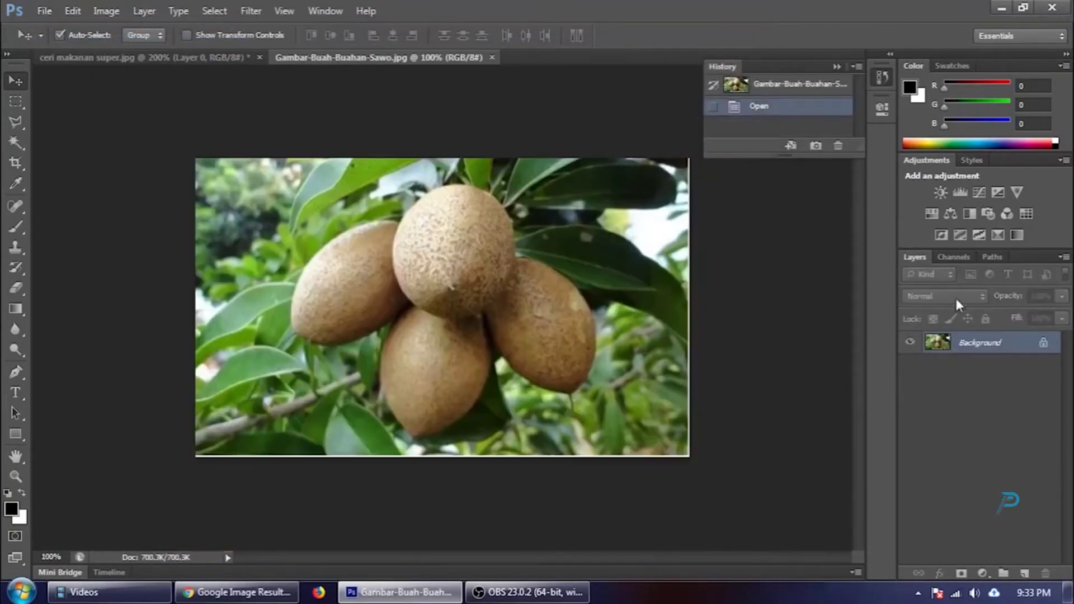
Convert the locked Background into a regular layer and duplicate it, keeping only the copy visible.
{"action": "double_click", "coordinate": [1015, 351]}
{"action": "key", "text": "Return"}
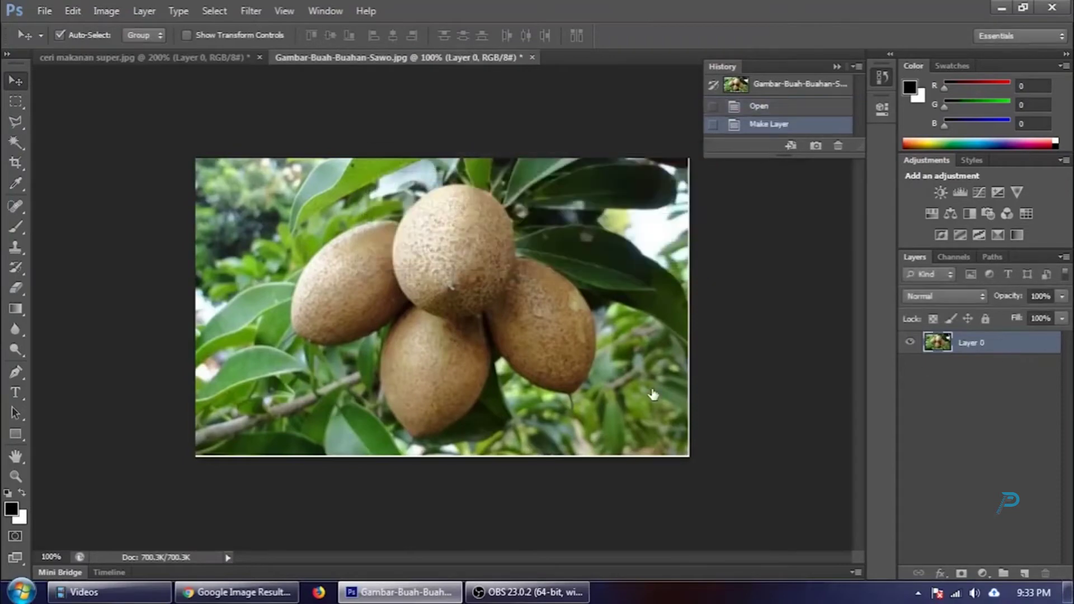
{"action": "right_click", "coordinate": [1017, 339]}
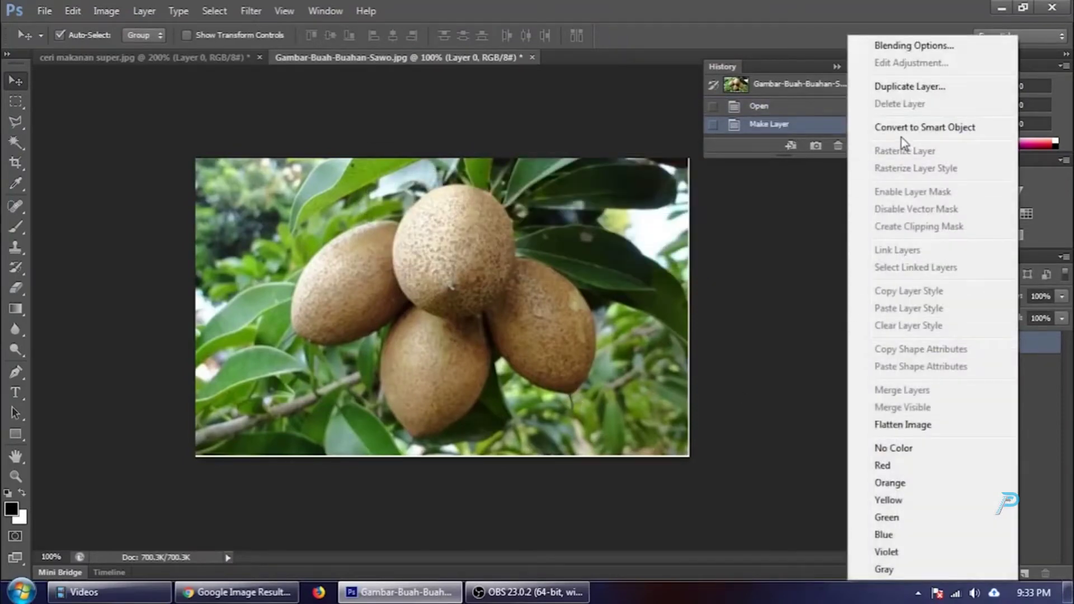
{"action": "left_click", "coordinate": [919, 89]}
{"action": "key", "text": "Return"}
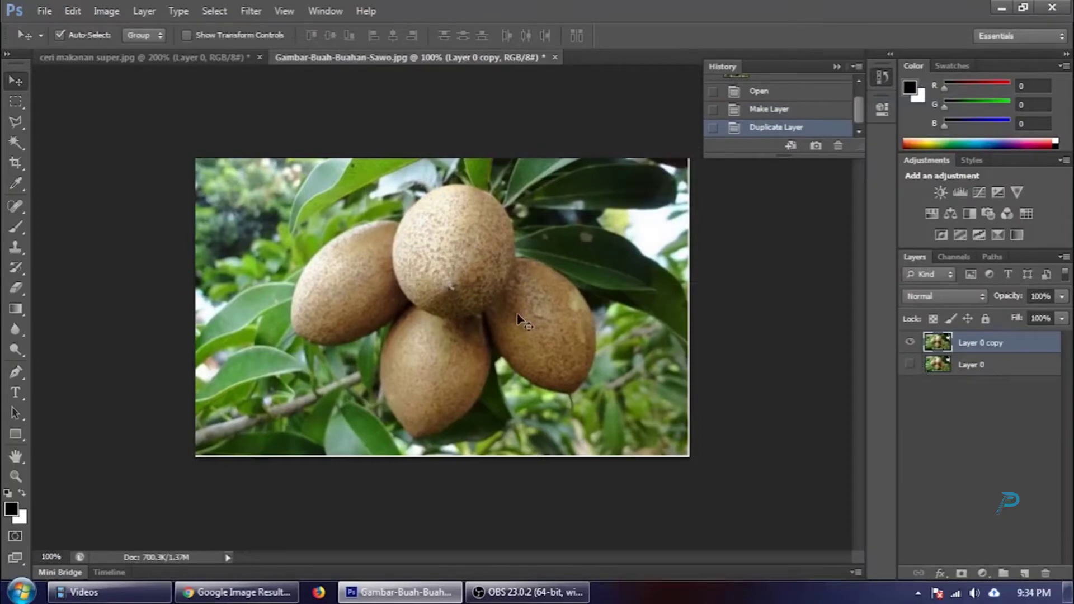
Try selecting parts of the leafy background and the sawo fruits with the Magic Wand at tolerance 32.
{"action": "left_click", "coordinate": [14, 142]}
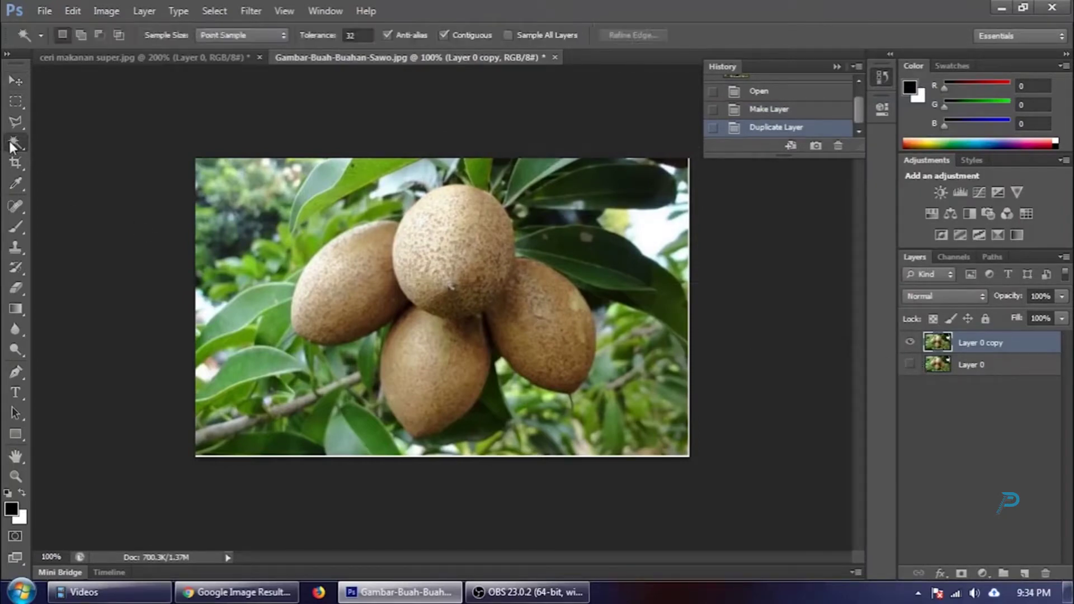
{"action": "left_click", "coordinate": [403, 197]}
{"action": "left_click", "coordinate": [294, 205]}
{"action": "left_click", "coordinate": [255, 207]}
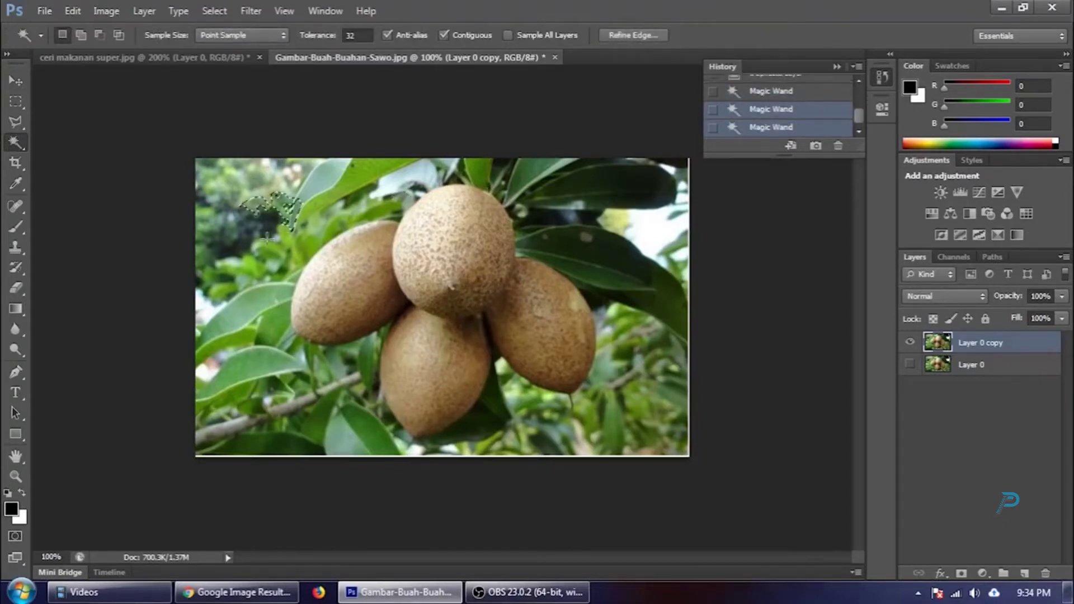
{"action": "left_click", "coordinate": [297, 246]}
{"action": "left_click", "coordinate": [416, 184]}
{"action": "left_click", "coordinate": [559, 240]}
{"action": "left_click", "coordinate": [521, 210]}
{"action": "left_click", "coordinate": [540, 270]}
{"action": "left_click", "coordinate": [592, 315]}
{"action": "left_click", "coordinate": [456, 245]}
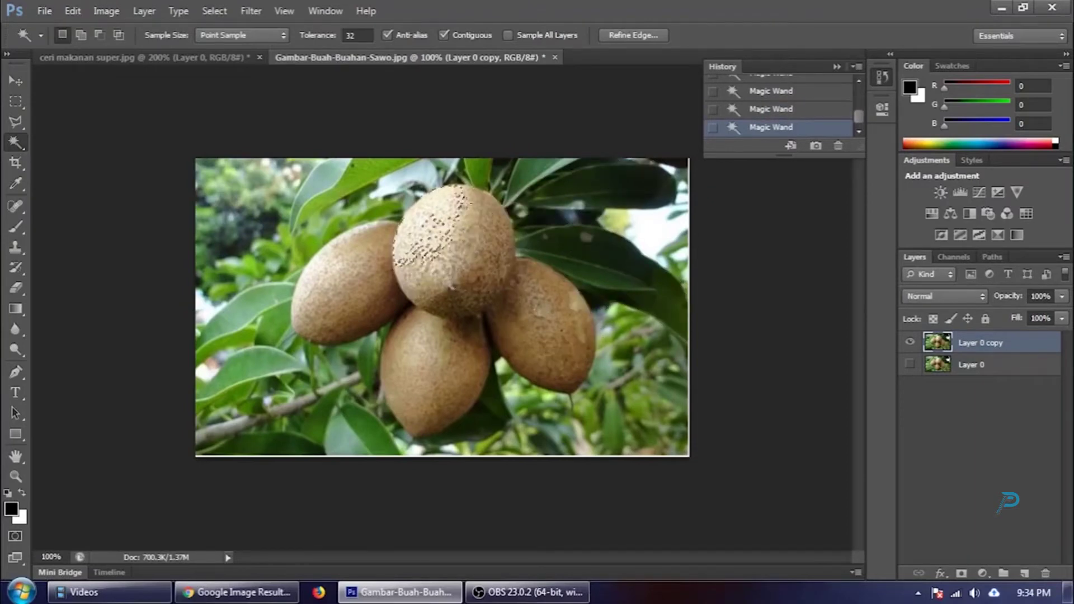
{"action": "left_click", "coordinate": [548, 338]}
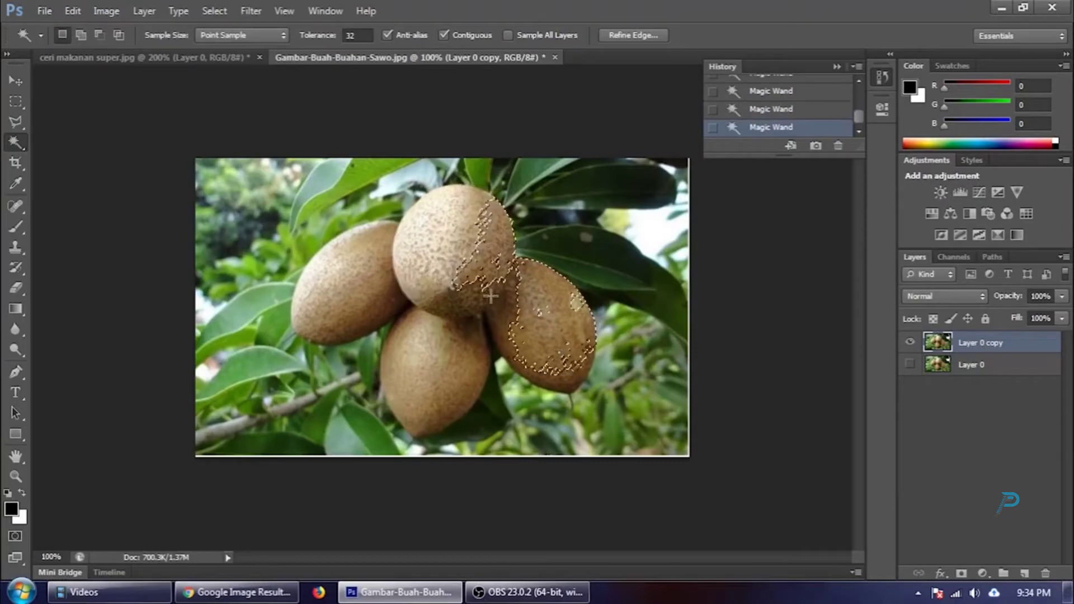
Try a Magic Wand selection on the left sawo fruit with tolerance 99, and clear the selection.
{"action": "left_click", "coordinate": [364, 36]}
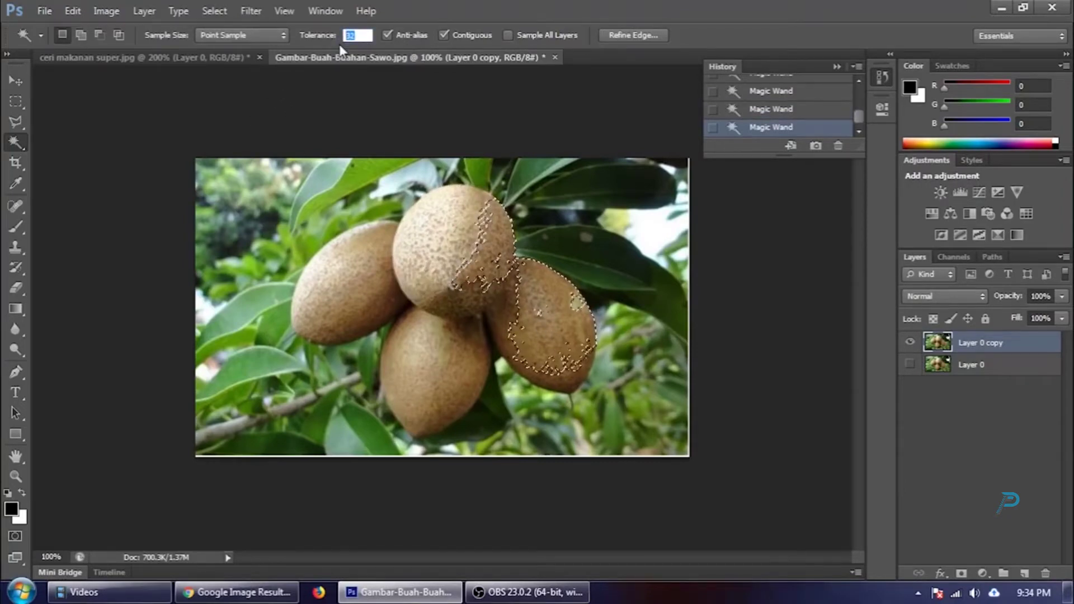
{"action": "type", "text": "9"}
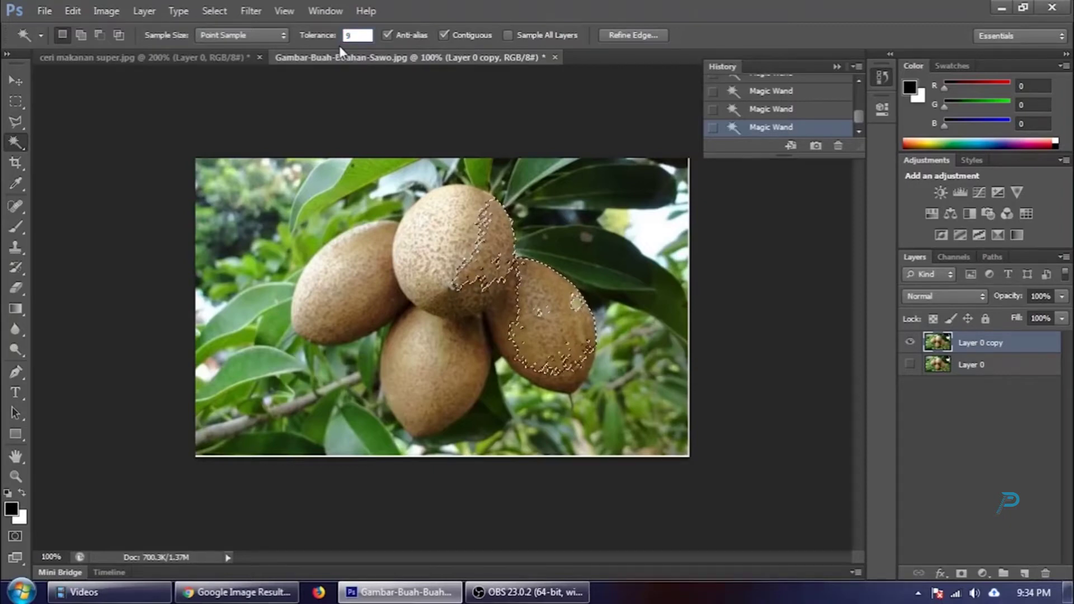
{"action": "type", "text": "9"}
{"action": "key", "text": "Return"}
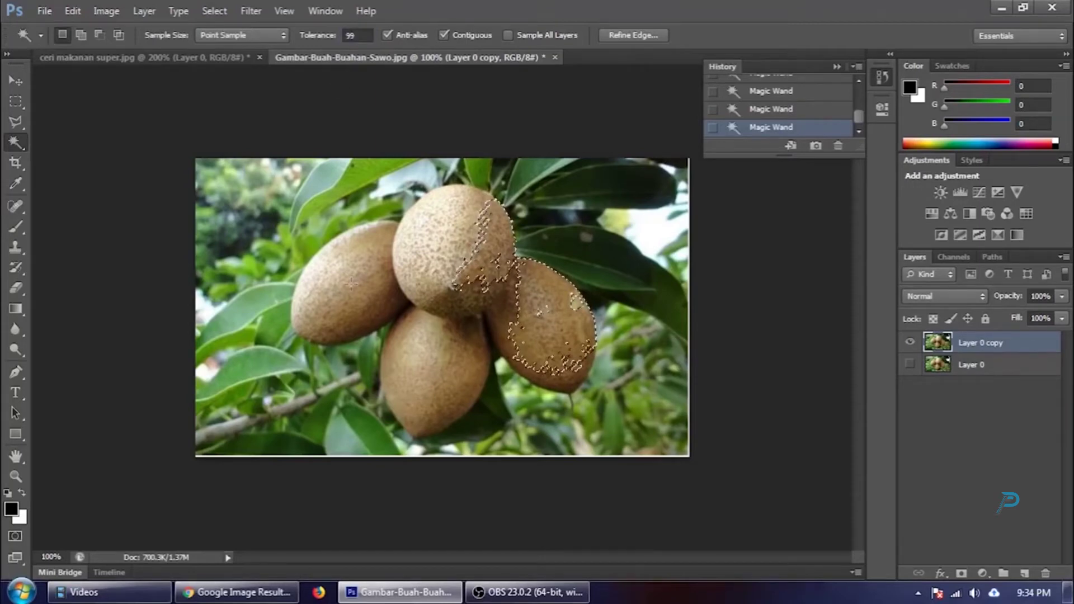
{"action": "key", "text": "ctrl+d"}
{"action": "left_click", "coordinate": [385, 298]}
{"action": "key", "text": "ctrl+d"}
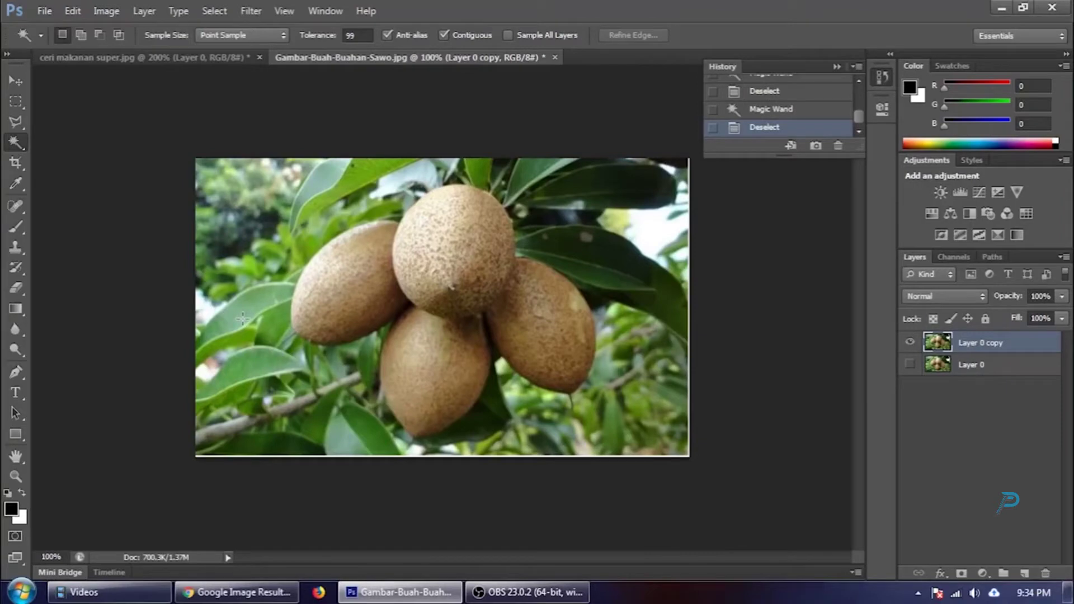
Start a Pen Tool path at the top of the uppermost fruit and curve it along the upper right edge.
{"action": "key", "text": "ctrl+plus"}
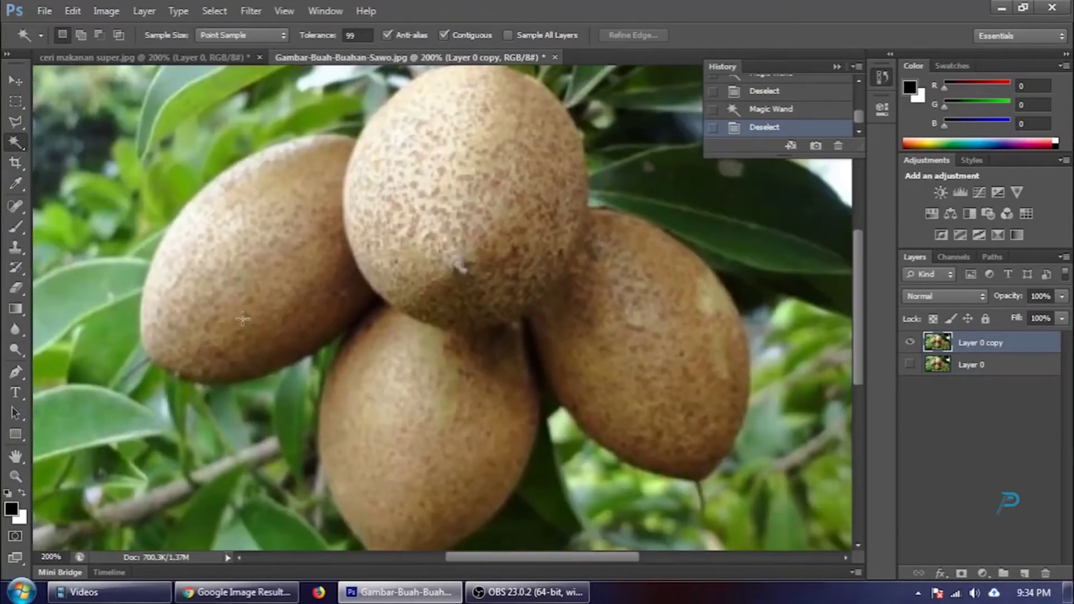
{"action": "left_click", "coordinate": [17, 372]}
{"action": "scroll", "coordinate": [392, 405], "scroll_direction": "up", "scroll_amount": 3}
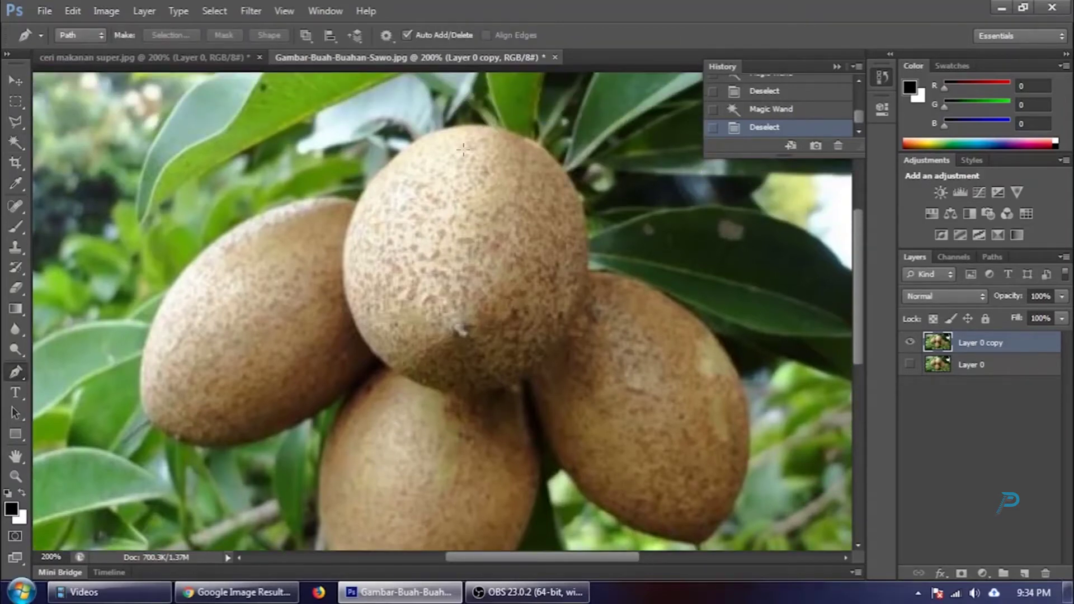
{"action": "right_click", "coordinate": [27, 371]}
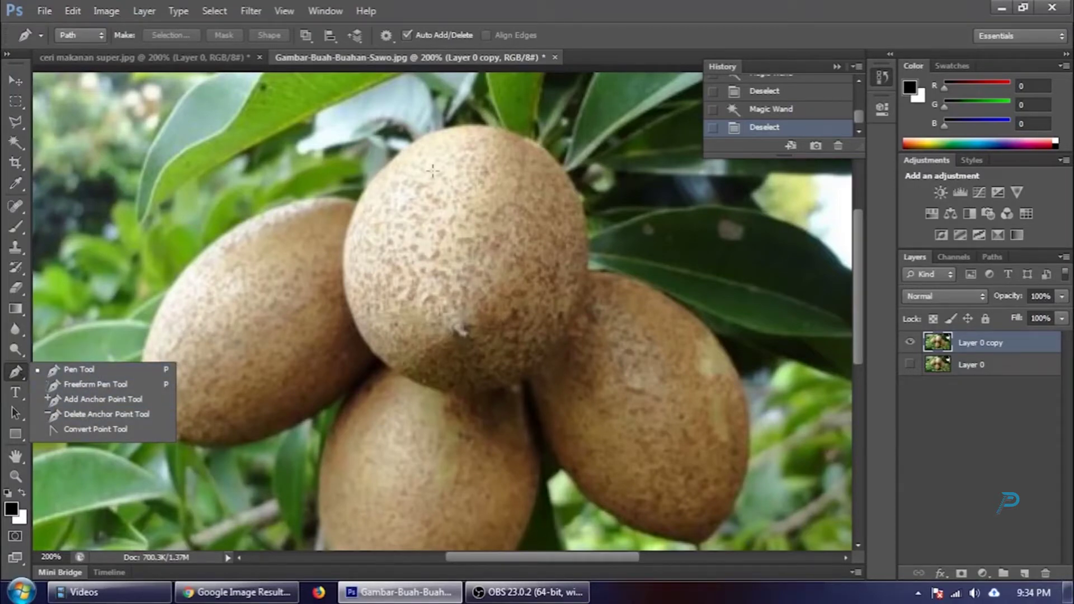
{"action": "left_click", "coordinate": [79, 369]}
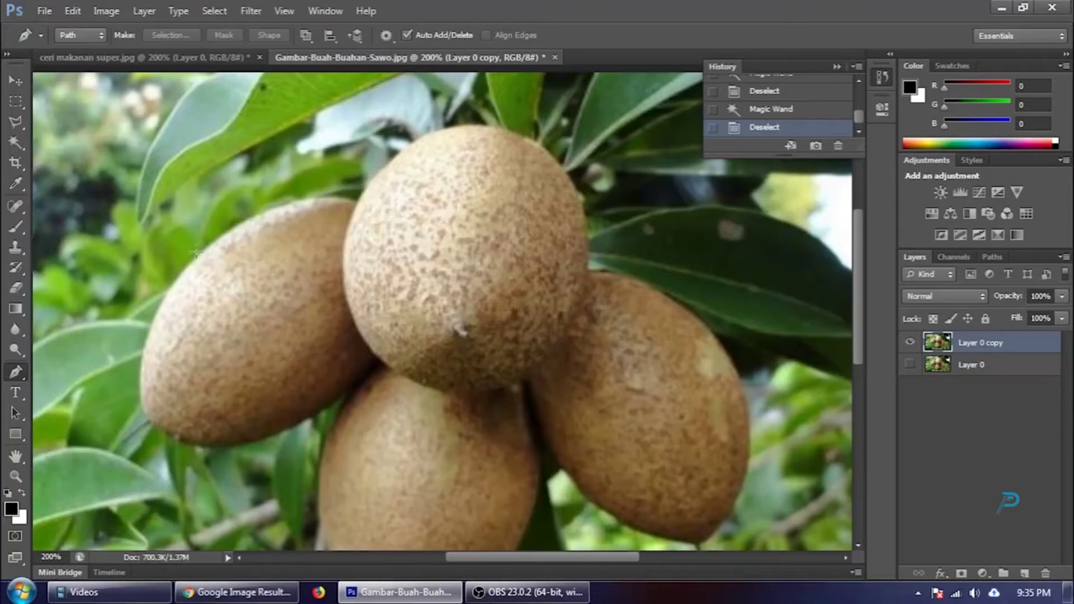
{"action": "right_click", "coordinate": [12, 373]}
{"action": "left_click", "coordinate": [124, 372]}
{"action": "scroll", "coordinate": [485, 127], "scroll_direction": "up", "scroll_amount": 3}
{"action": "scroll", "coordinate": [479, 171], "scroll_direction": "up", "scroll_amount": 2}
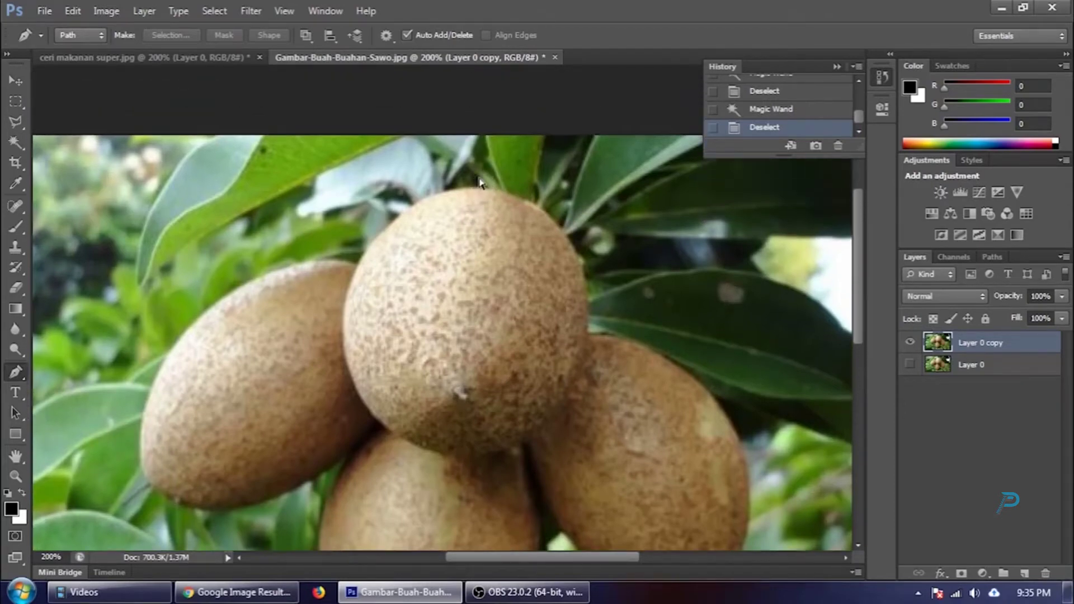
{"action": "key", "text": "ctrl+plus"}
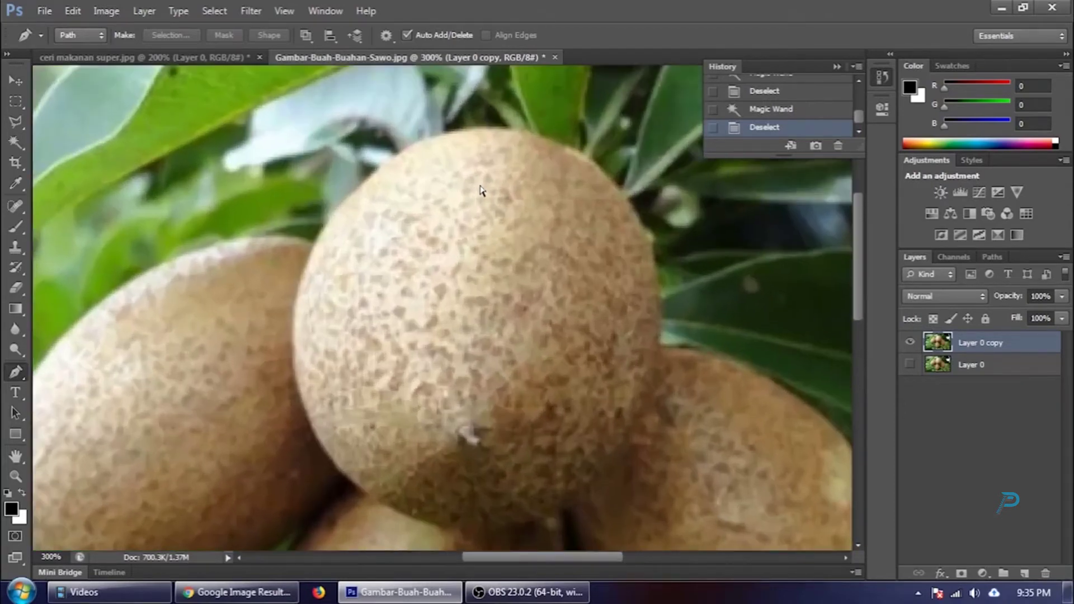
{"action": "left_click", "coordinate": [487, 128]}
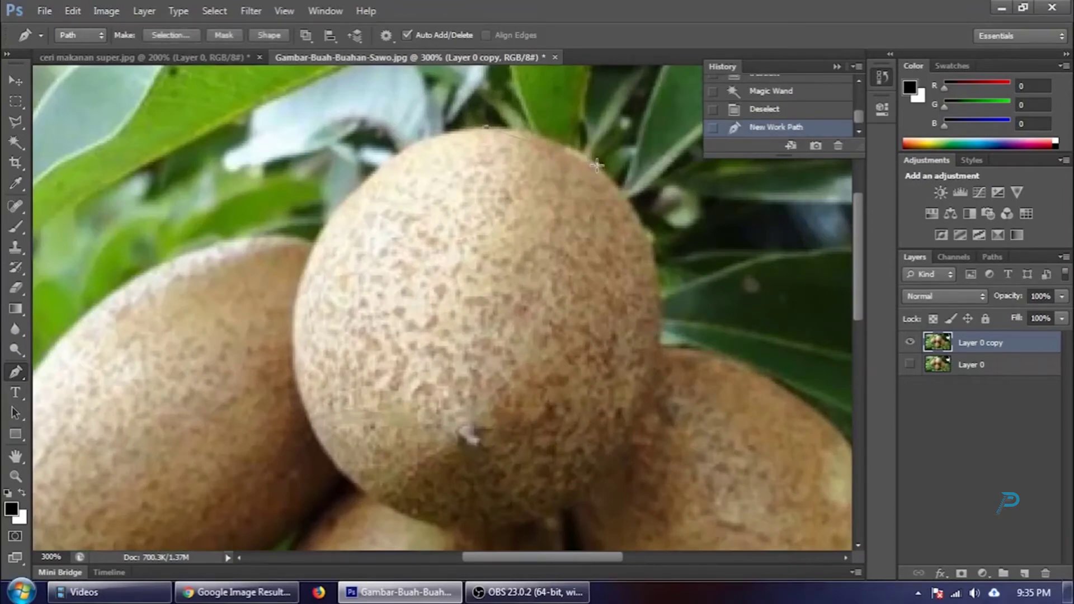
{"action": "left_click_drag", "start_coordinate": [596, 164], "coordinate": [641, 203]}
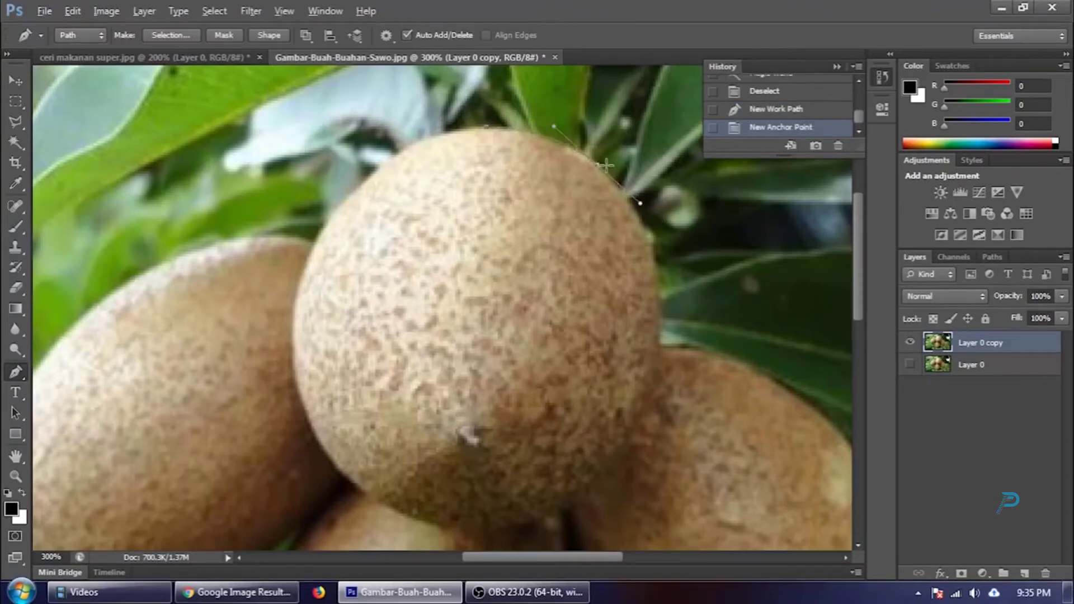
{"action": "left_click", "coordinate": [597, 163]}
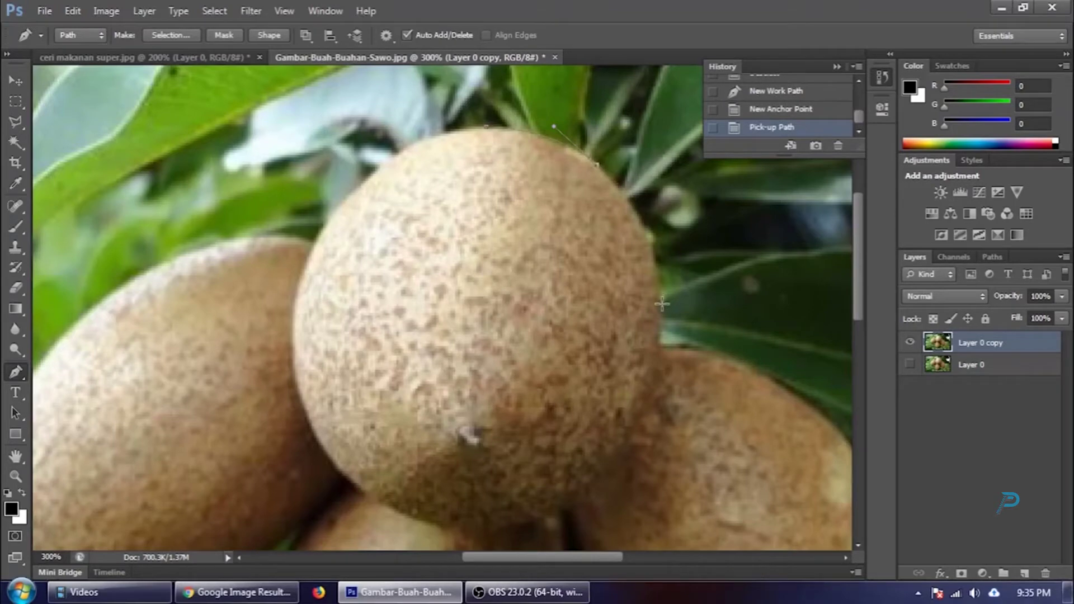
Continue the path down the uppermost fruit's right edge to where it meets the right fruit.
{"action": "left_click_drag", "start_coordinate": [661, 304], "coordinate": [663, 396]}
{"action": "left_click", "coordinate": [661, 304], "text": "alt"}
{"action": "left_click", "coordinate": [661, 347]}
{"action": "left_click", "coordinate": [662, 347], "text": "alt"}
Trace the right fruit's upper and outer edge down to its pointed tip with curved anchor points.
{"action": "left_click_drag", "start_coordinate": [515, 558], "coordinate": [567, 557]}
{"action": "scroll", "coordinate": [582, 392], "scroll_direction": "down", "scroll_amount": 3}
{"action": "left_click_drag", "start_coordinate": [599, 384], "coordinate": [662, 480]}
{"action": "left_click", "coordinate": [599, 385], "text": "alt"}
{"action": "scroll", "coordinate": [615, 384], "scroll_direction": "down", "scroll_amount": 11}
{"action": "left_click_drag", "start_coordinate": [572, 414], "coordinate": [438, 553]}
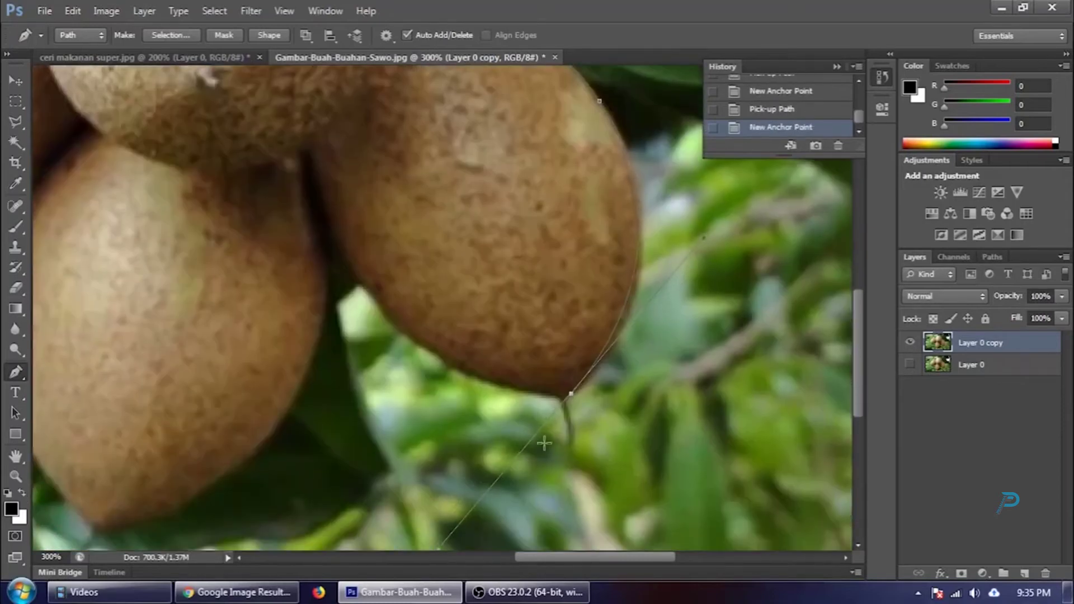
{"action": "scroll", "coordinate": [566, 391], "scroll_direction": "down", "scroll_amount": 2}
{"action": "left_click", "coordinate": [572, 343], "text": "alt"}
Continue the path along the right fruit's lower left edge into the gap beside the bottom fruit.
{"action": "left_click_drag", "start_coordinate": [357, 223], "coordinate": [324, 180]}
{"action": "left_click", "coordinate": [356, 223], "text": "alt"}
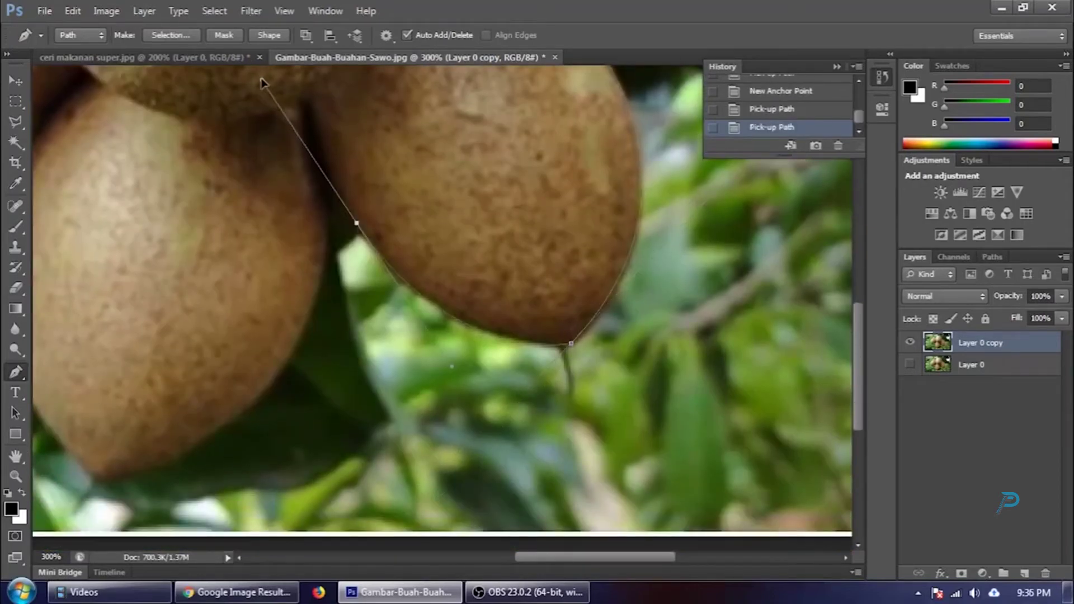
{"action": "scroll", "coordinate": [257, 89], "scroll_direction": "up", "scroll_amount": 3}
{"action": "left_click", "coordinate": [328, 257]}
{"action": "left_click", "coordinate": [329, 256], "text": "alt"}
Trace the bottom fruit's right edge from the gap down to its tip.
{"action": "scroll", "coordinate": [217, 444], "scroll_direction": "down", "scroll_amount": 3}
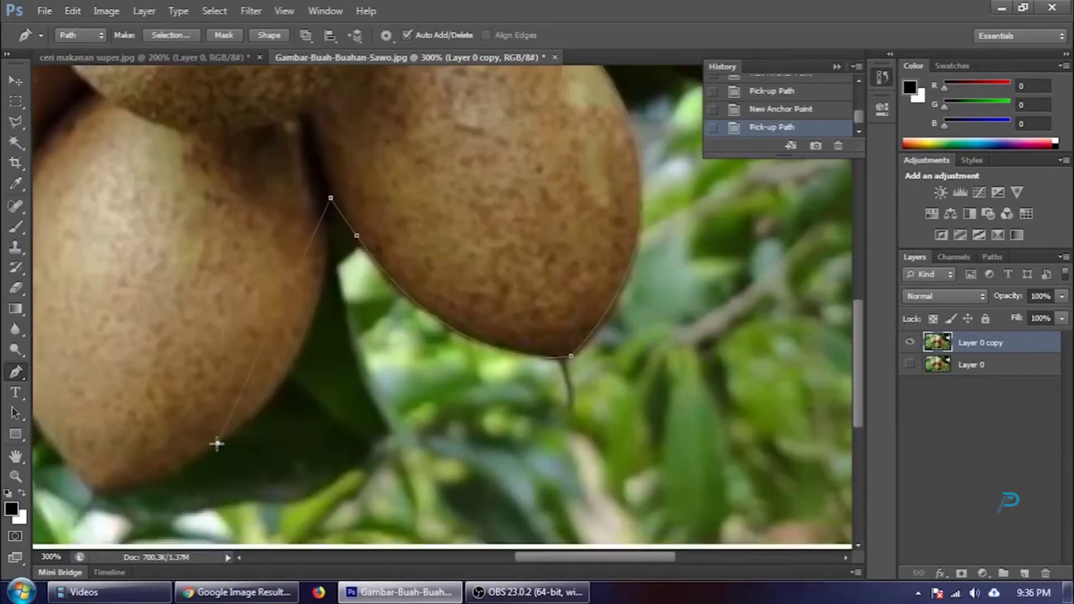
{"action": "left_click_drag", "start_coordinate": [218, 431], "coordinate": [90, 518]}
{"action": "scroll", "coordinate": [223, 459], "scroll_direction": "down", "scroll_amount": 3}
{"action": "scroll", "coordinate": [168, 437], "scroll_direction": "left", "scroll_amount": 3}
{"action": "mouse_move", "coordinate": [154, 442]}
{"action": "left_mouse_down"}
{"action": "mouse_move", "coordinate": [115, 398]}
{"action": "mouse_move", "coordinate": [59, 365]}
{"action": "left_mouse_up"}
{"action": "scroll", "coordinate": [131, 475], "scroll_direction": "up", "scroll_amount": 3}
Continue the path from the bottom fruit's tip up its left edge towards the left fruit.
{"action": "left_click", "coordinate": [130, 475], "text": "alt"}
{"action": "left_click", "coordinate": [74, 398], "text": "alt"}
{"action": "left_click_drag", "start_coordinate": [49, 291], "coordinate": [43, 224]}
{"action": "left_click", "coordinate": [50, 291], "text": "alt"}
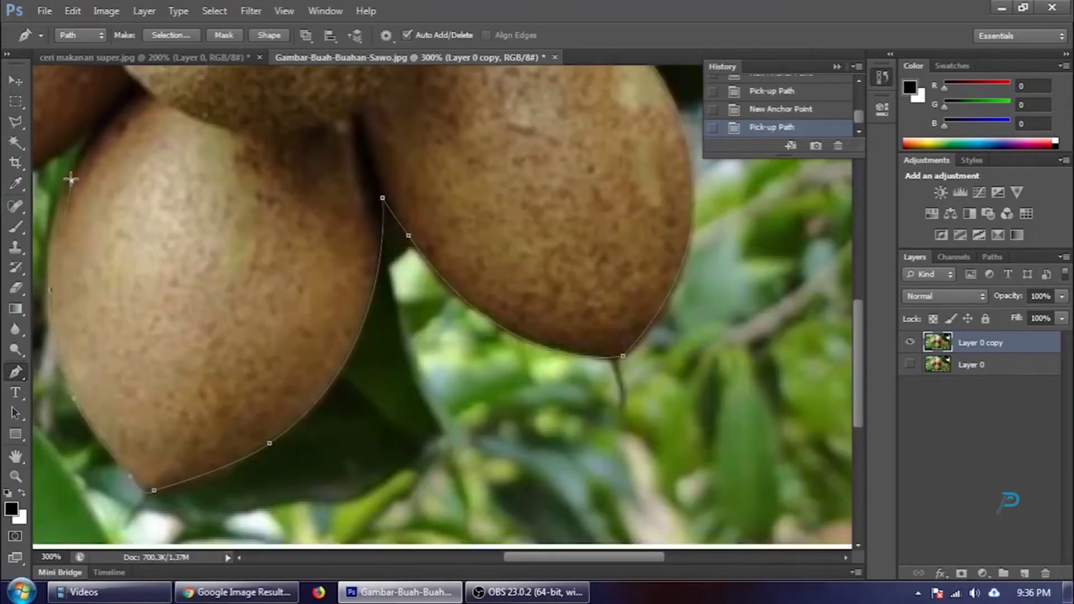
{"action": "left_click_drag", "start_coordinate": [70, 181], "coordinate": [94, 147]}
{"action": "scroll", "coordinate": [94, 147], "scroll_direction": "up", "scroll_amount": 3}
{"action": "left_click", "coordinate": [71, 256], "text": "alt"}
Add a curved path segment along the lower edge of the left fruit.
{"action": "scroll", "coordinate": [89, 211], "scroll_direction": "left", "scroll_amount": 5}
{"action": "left_click_drag", "start_coordinate": [336, 284], "coordinate": [431, 253]}
{"action": "left_click", "coordinate": [337, 284], "text": "alt"}
{"action": "scroll", "coordinate": [136, 200], "scroll_direction": "up", "scroll_amount": 1}
{"action": "mouse_move", "coordinate": [184, 252]}
{"action": "left_mouse_down"}
{"action": "mouse_move", "coordinate": [136, 200]}
{"action": "mouse_move", "coordinate": [185, 158]}
{"action": "mouse_move", "coordinate": [263, 120]}
{"action": "left_mouse_up"}
{"action": "left_click", "coordinate": [185, 321], "text": "alt"}
{"action": "scroll", "coordinate": [185, 158], "scroll_direction": "up", "scroll_amount": 1}
{"action": "left_click", "coordinate": [170, 310], "text": "alt"}
{"action": "key", "text": "ctrl+alt+z"}
{"action": "key", "text": "ctrl+alt+z"}
{"action": "key", "text": "ctrl+alt+z"}
Trace around the left fruit's outer end and along its upper edge to the uppermost fruit.
{"action": "left_click_drag", "start_coordinate": [173, 280], "coordinate": [185, 171]}
{"action": "scroll", "coordinate": [186, 171], "scroll_direction": "up", "scroll_amount": 1}
{"action": "left_click", "coordinate": [173, 342], "text": "alt"}
{"action": "left_click_drag", "start_coordinate": [269, 189], "coordinate": [351, 138]}
{"action": "scroll", "coordinate": [351, 138], "scroll_direction": "up", "scroll_amount": 1}
{"action": "left_click", "coordinate": [269, 265], "text": "alt"}
{"action": "left_click_drag", "start_coordinate": [406, 198], "coordinate": [481, 189]}
{"action": "left_click", "coordinate": [406, 199], "text": "alt"}
{"action": "left_click_drag", "start_coordinate": [491, 198], "coordinate": [534, 208]}
{"action": "scroll", "coordinate": [534, 208], "scroll_direction": "up", "scroll_amount": 4}
{"action": "left_click", "coordinate": [492, 275], "text": "alt"}
{"action": "left_click_drag", "start_coordinate": [603, 173], "coordinate": [648, 161]}
{"action": "key", "text": "ctrl+z"}
{"action": "left_click_drag", "start_coordinate": [547, 212], "coordinate": [651, 168]}
{"action": "left_click", "coordinate": [548, 213], "text": "alt"}
{"action": "key", "text": "ctrl+alt+z"}
{"action": "key", "text": "ctrl+alt+z"}
{"action": "key", "text": "ctrl+alt+z"}
Trace the uppermost fruit's upper left edge and close the path at its starting point.
{"action": "left_click", "coordinate": [552, 206], "text": "alt"}
{"action": "left_click_drag", "start_coordinate": [552, 206], "coordinate": [640, 163]}
{"action": "left_click", "coordinate": [609, 170], "text": "alt"}
{"action": "left_click", "coordinate": [666, 162]}
Convert the closed path into a new anti-aliased selection with a feather radius of 0 pixels.
{"action": "key", "text": "ctrl+minus"}
{"action": "key", "text": "ctrl+minus"}
{"action": "right_click", "coordinate": [459, 257]}
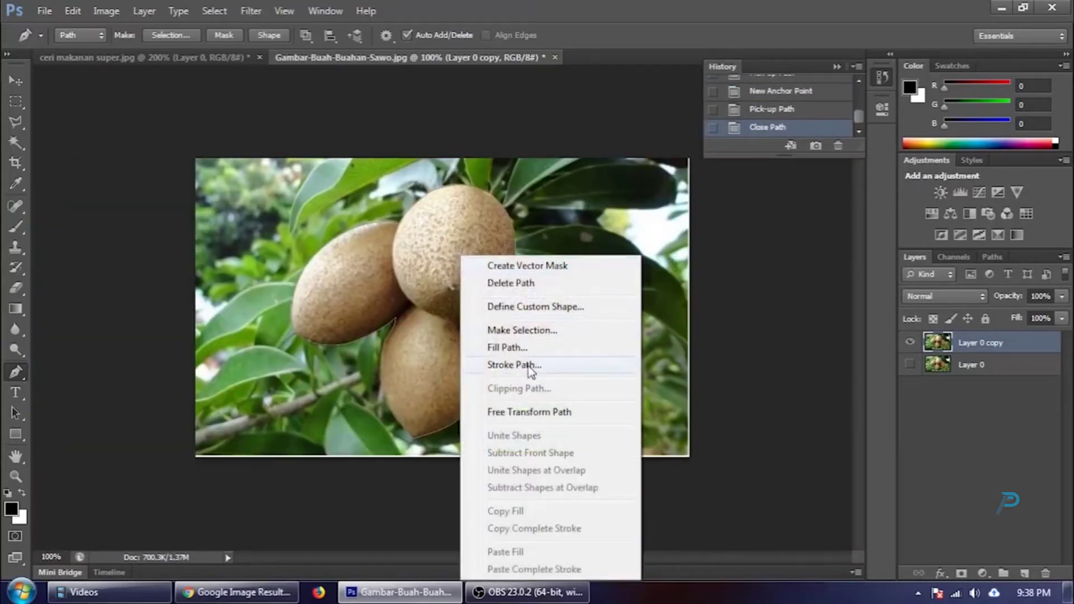
{"action": "left_click", "coordinate": [535, 333]}
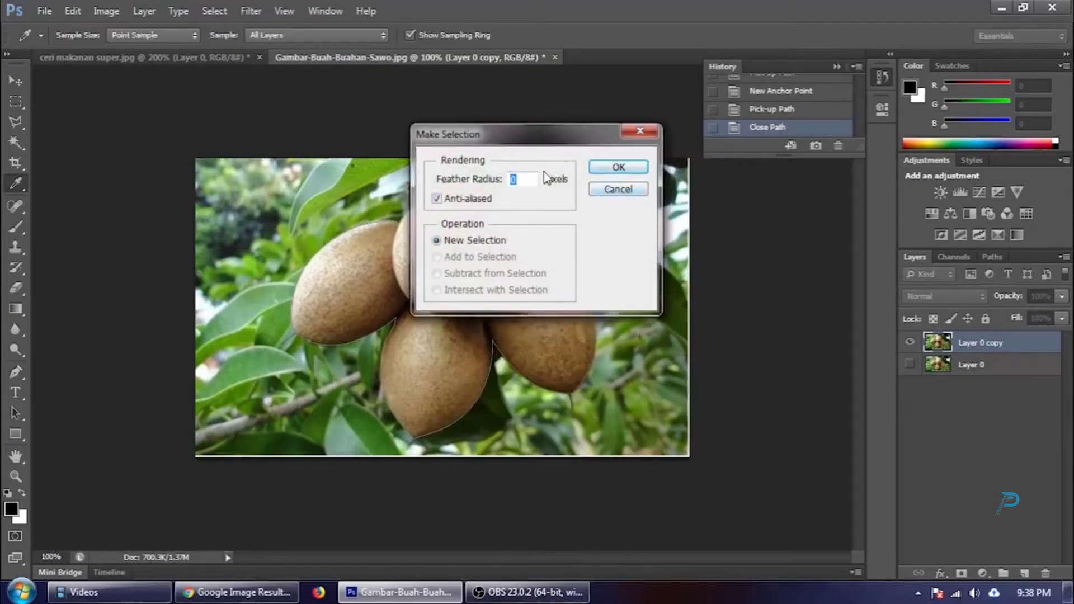
{"action": "left_click", "coordinate": [619, 166]}
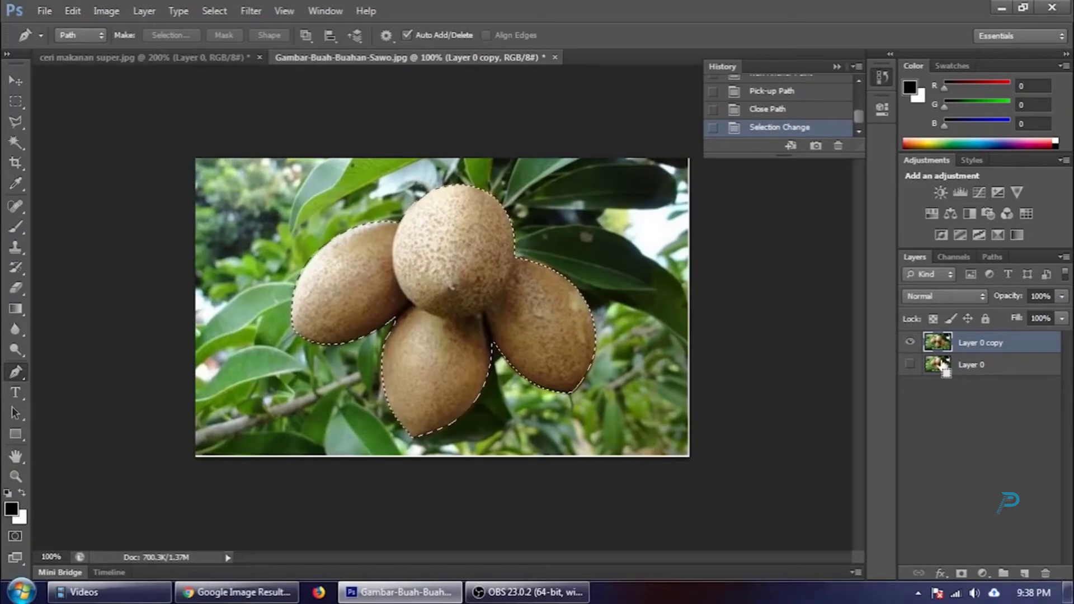
Copy the selected sawo fruits onto a new layer and hide Layer 0 copy to isolate the cutout.
{"action": "key", "text": "ctrl+c"}
{"action": "key", "text": "ctrl+v"}
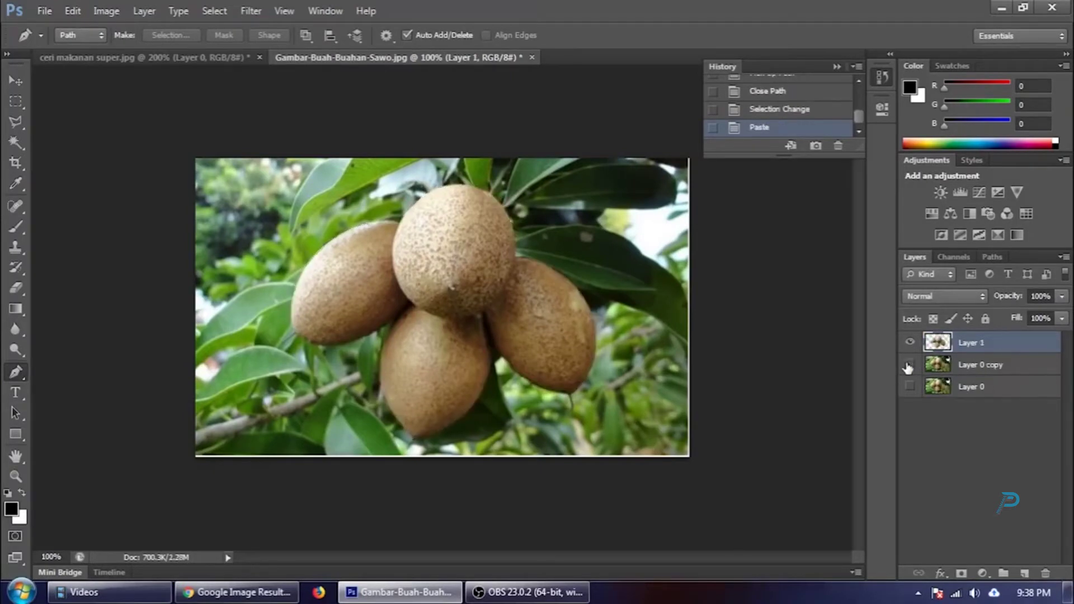
{"action": "left_click", "coordinate": [910, 365]}
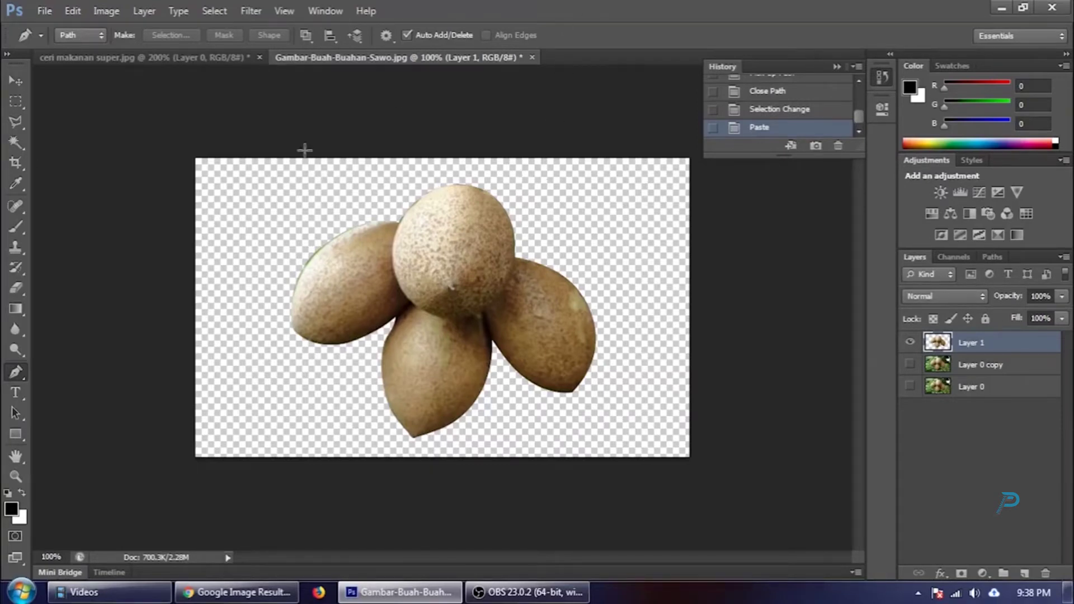
{"action": "left_click", "coordinate": [200, 57]}
{"action": "left_click", "coordinate": [362, 59]}
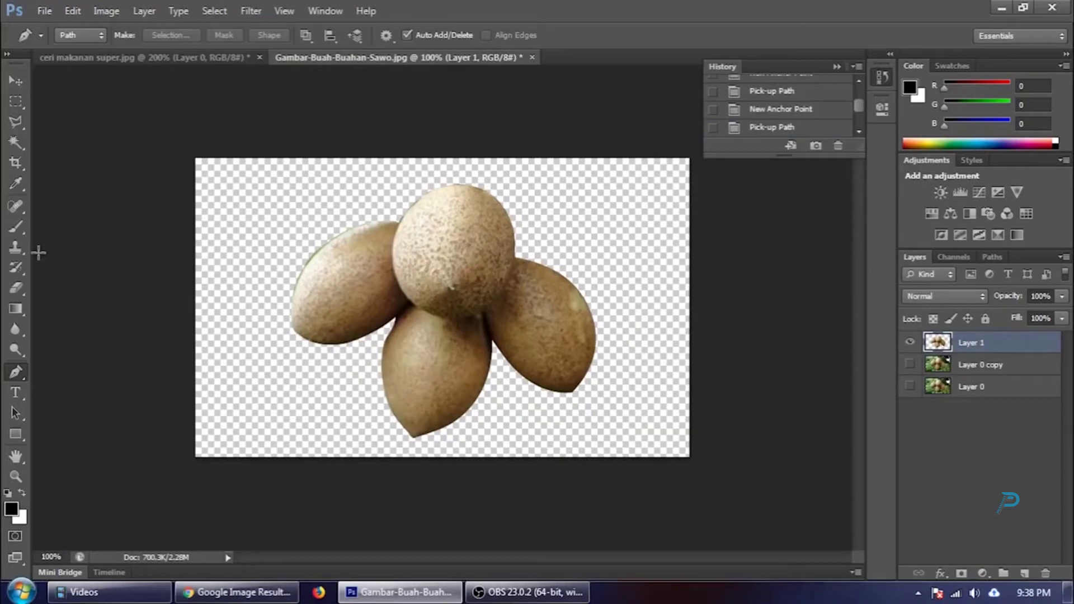
Create a new blank document with the default settings.
{"action": "left_click", "coordinate": [44, 11]}
{"action": "left_click", "coordinate": [56, 28]}
{"action": "left_click", "coordinate": [694, 137]}
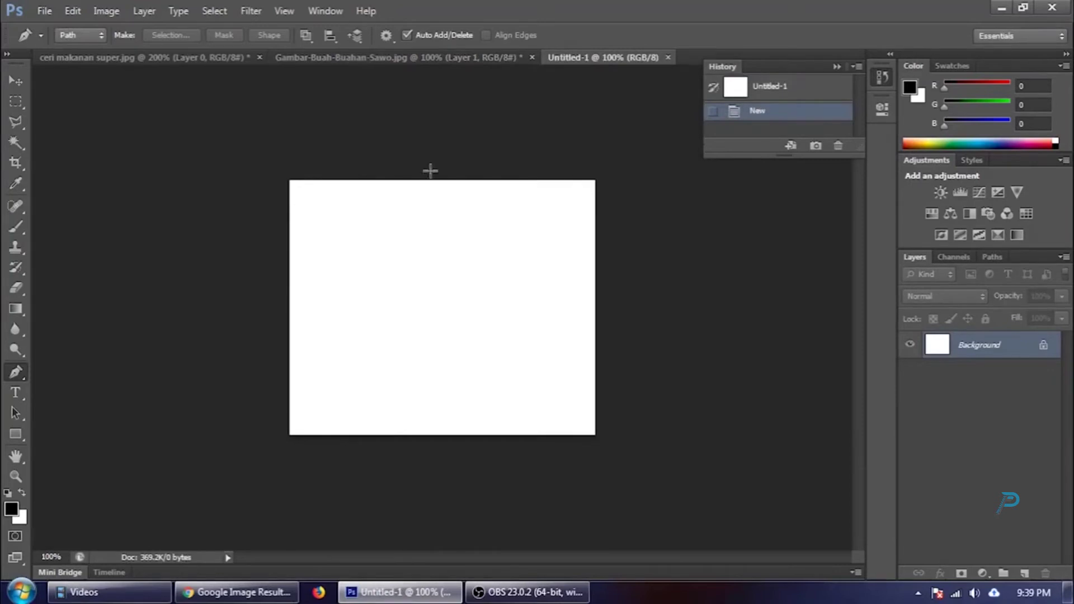
Create another new document using the International Paper preset.
{"action": "left_click", "coordinate": [44, 10]}
{"action": "left_click", "coordinate": [56, 28]}
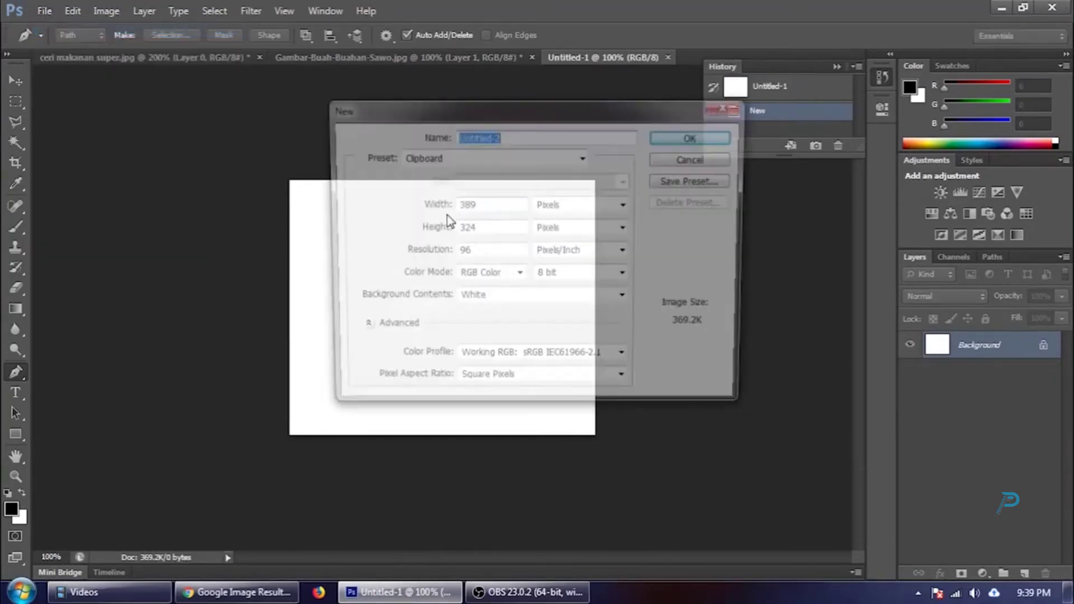
{"action": "left_click", "coordinate": [518, 158]}
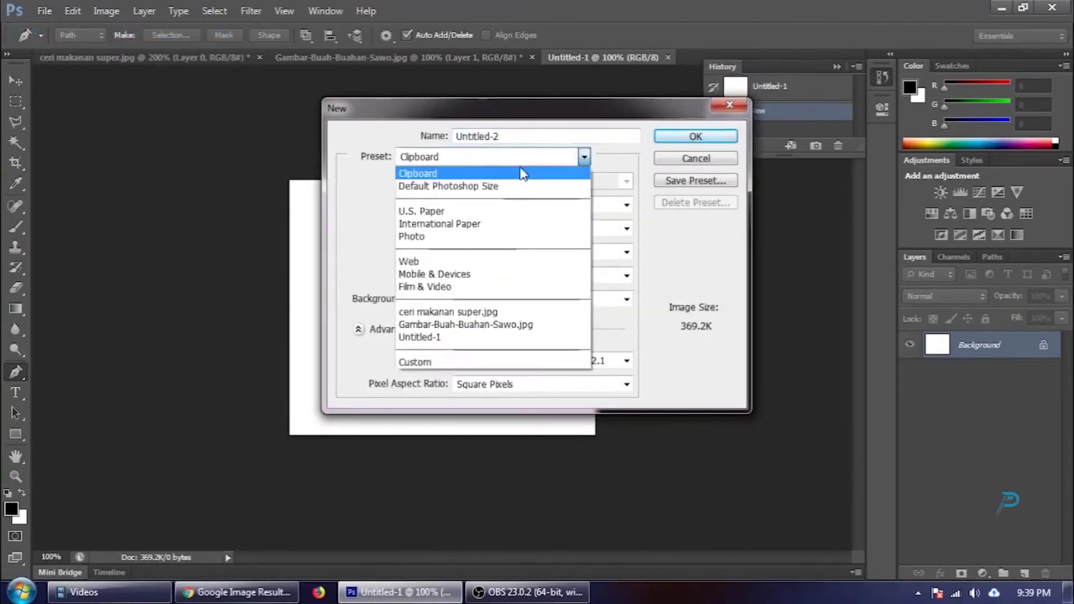
{"action": "left_click", "coordinate": [503, 223]}
{"action": "left_click", "coordinate": [729, 136]}
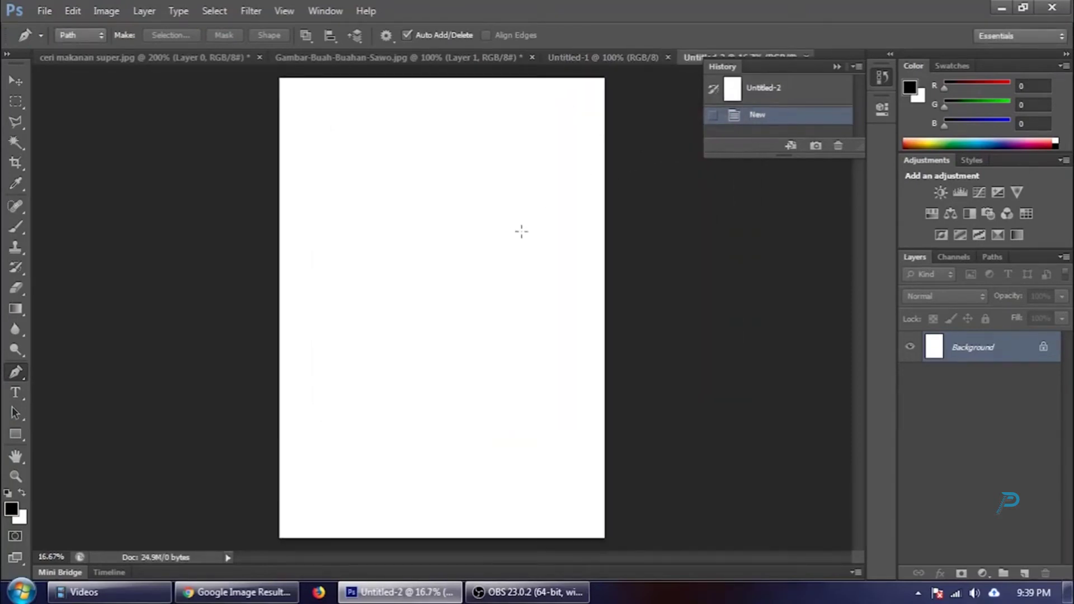
Draw a black oval speech bubble about 1558 px wide and 1326 px high with the Custom Shape tool, and rasterize its layer.
{"action": "left_click", "coordinate": [15, 394]}
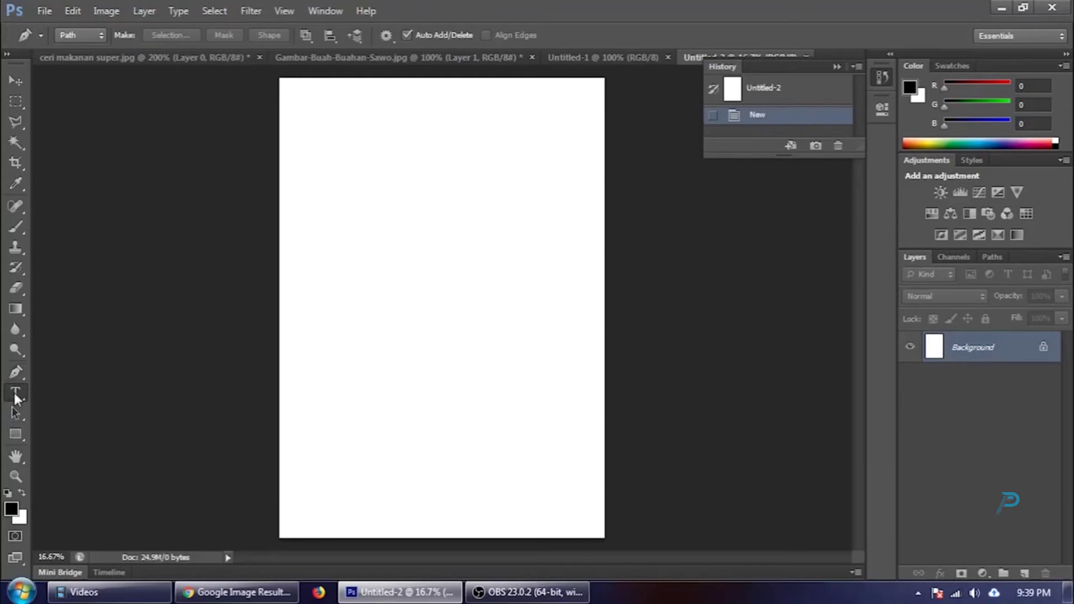
{"action": "left_click", "coordinate": [18, 434]}
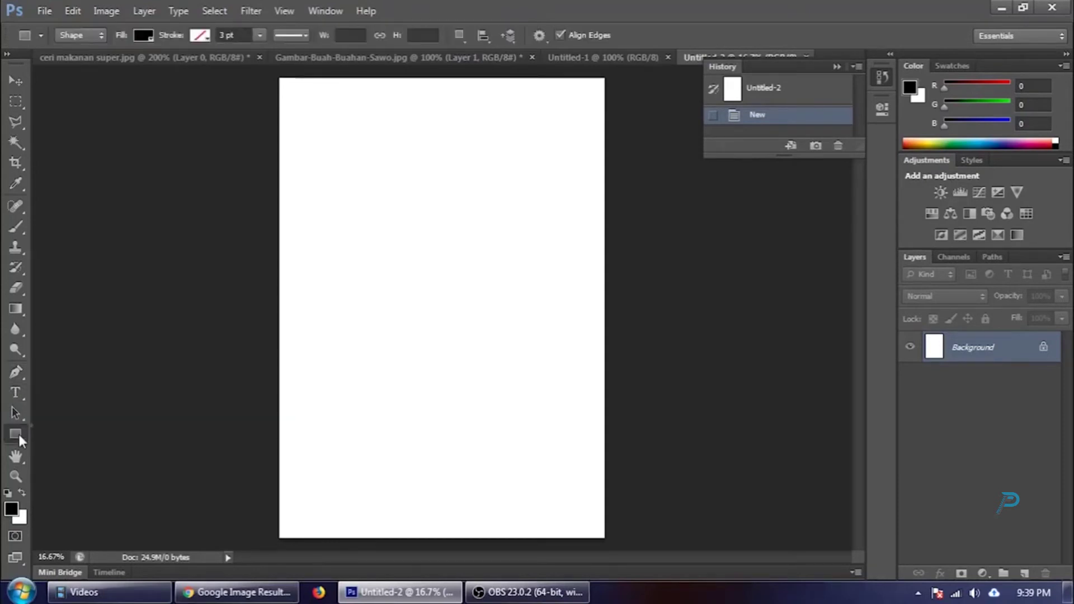
{"action": "left_click", "coordinate": [86, 506]}
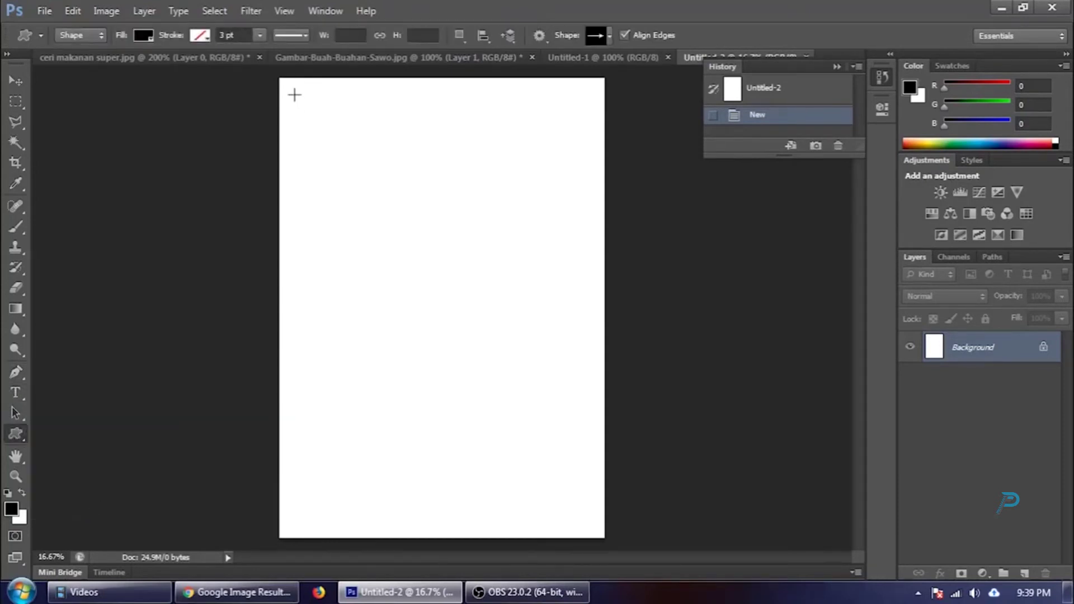
{"action": "left_click", "coordinate": [611, 42]}
{"action": "scroll", "coordinate": [620, 119], "scroll_direction": "down", "scroll_amount": 5}
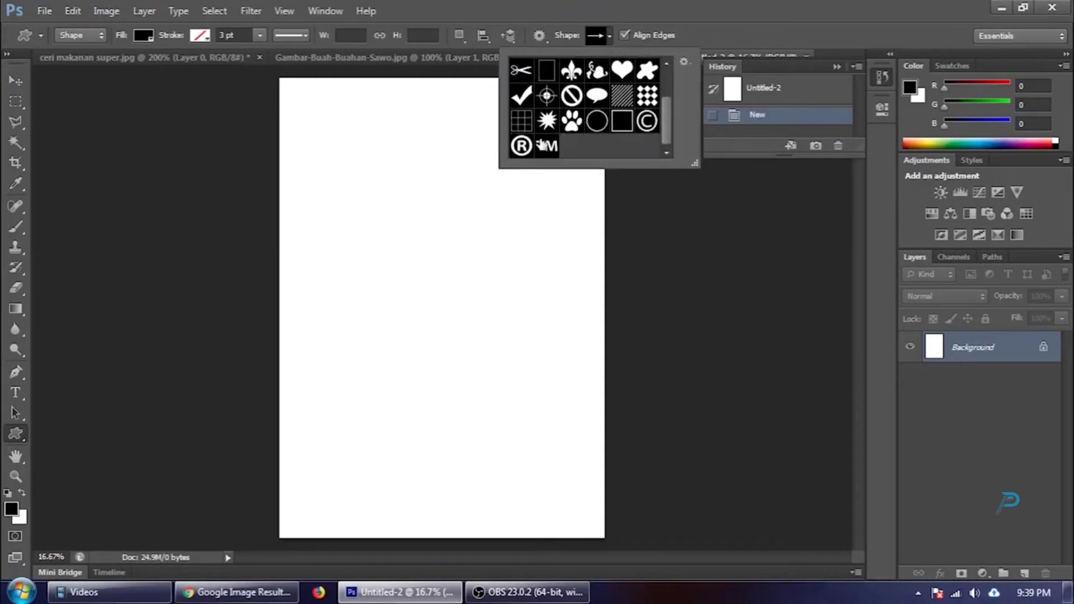
{"action": "scroll", "coordinate": [529, 150], "scroll_direction": "up", "scroll_amount": 2}
{"action": "scroll", "coordinate": [588, 136], "scroll_direction": "down", "scroll_amount": 2}
{"action": "left_click", "coordinate": [597, 119]}
{"action": "left_click_drag", "start_coordinate": [359, 183], "coordinate": [572, 408]}
{"action": "left_click_drag", "start_coordinate": [562, 336], "coordinate": [554, 356]}
{"action": "right_click", "coordinate": [970, 347]}
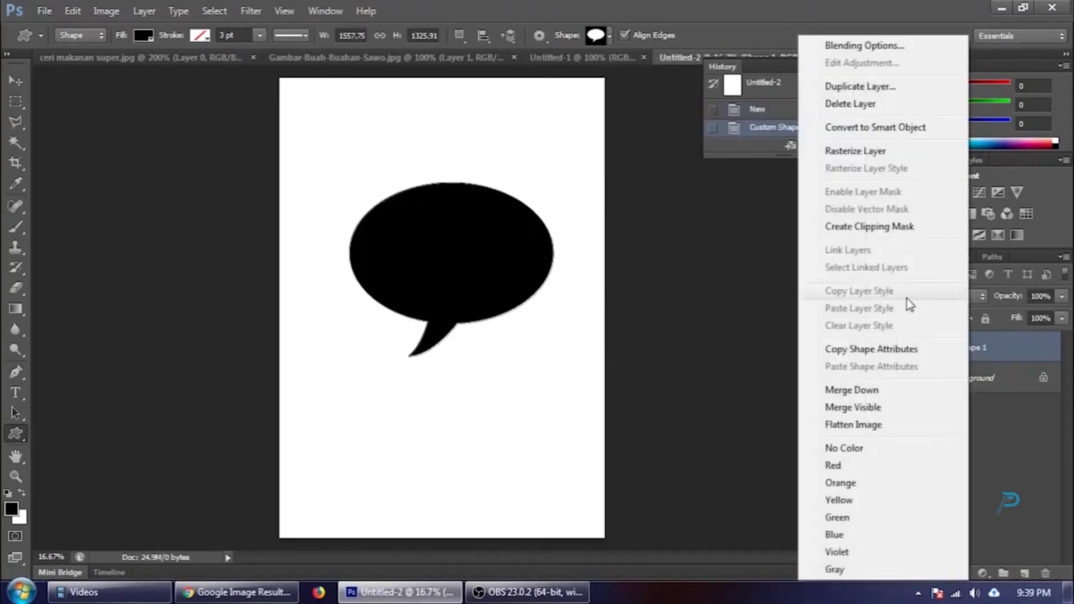
{"action": "left_click", "coordinate": [891, 154]}
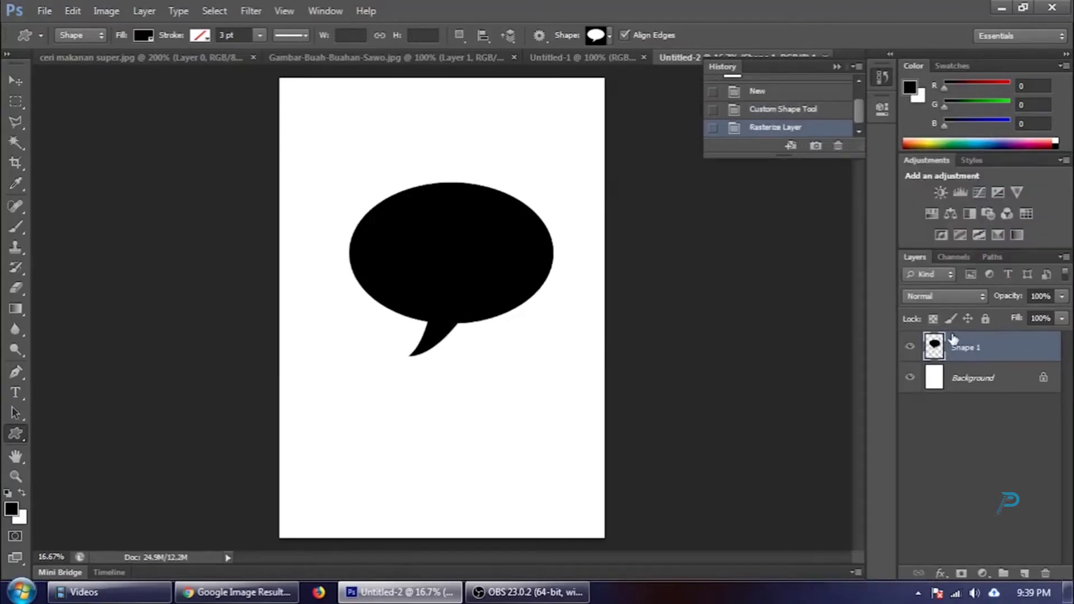
Start a Pen Tool path with an anchor point on the speech bubble's top edge.
{"action": "key", "text": "ctrl+plus"}
{"action": "key", "text": "ctrl+plus"}
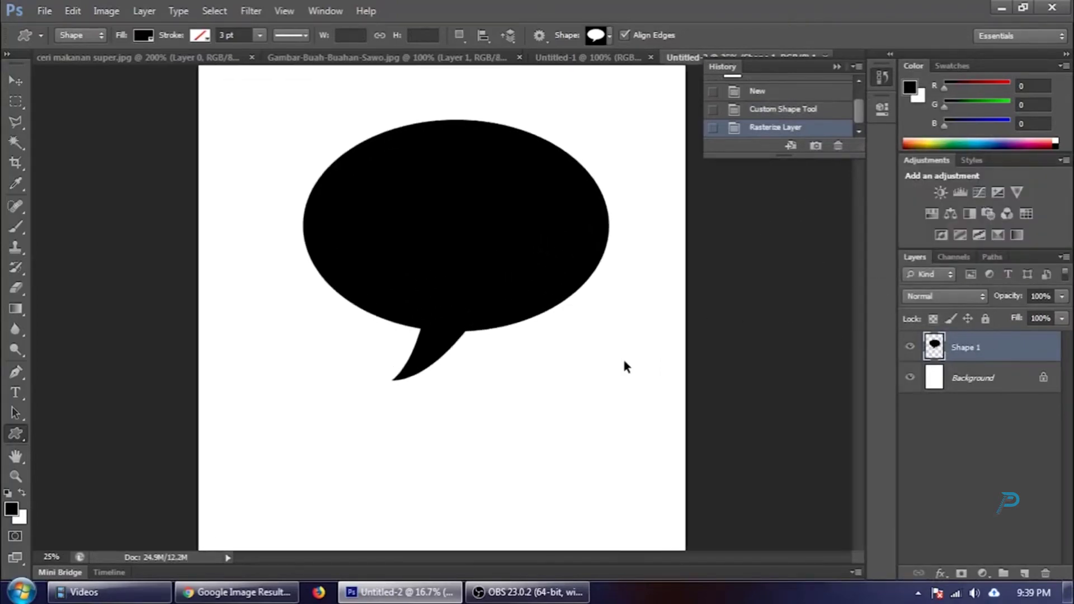
{"action": "key", "text": "ctrl+plus"}
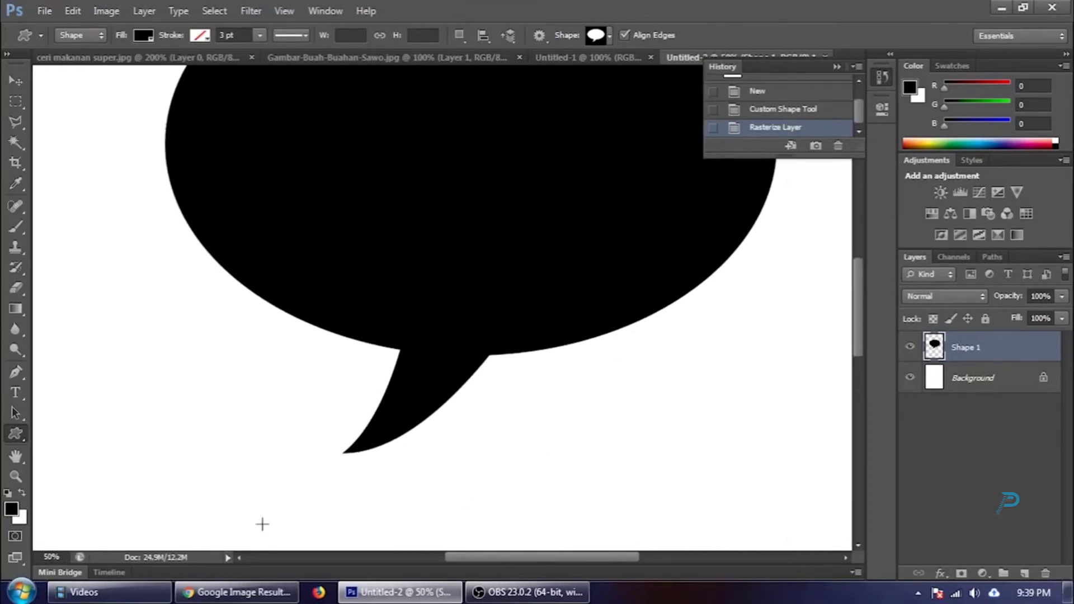
{"action": "left_click", "coordinate": [16, 373]}
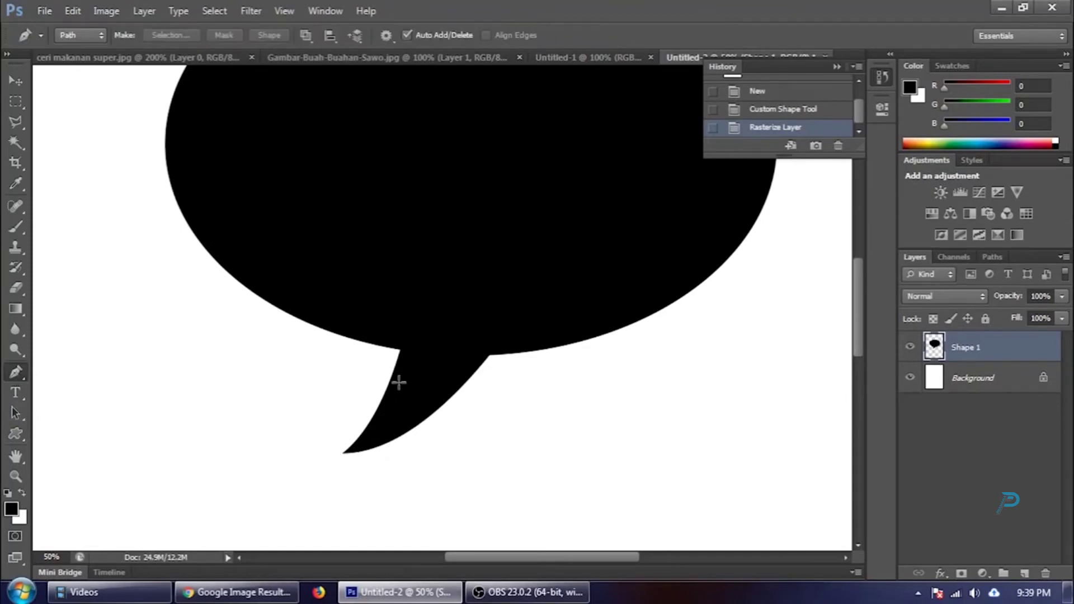
{"action": "scroll", "coordinate": [401, 365], "scroll_direction": "up", "scroll_amount": 5}
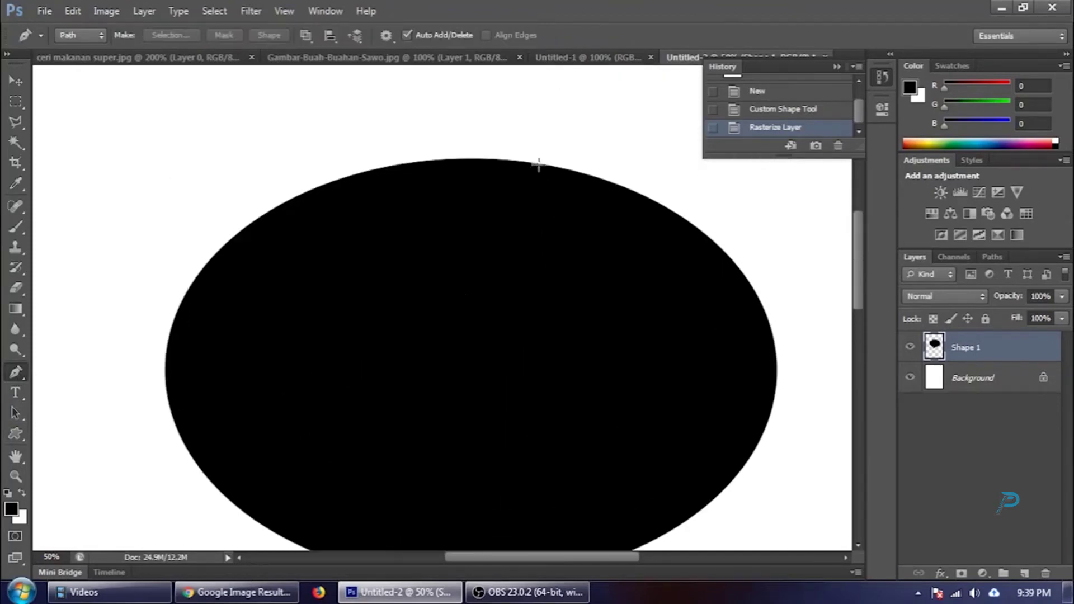
{"action": "scroll", "coordinate": [538, 159], "scroll_direction": "down", "scroll_amount": 1}
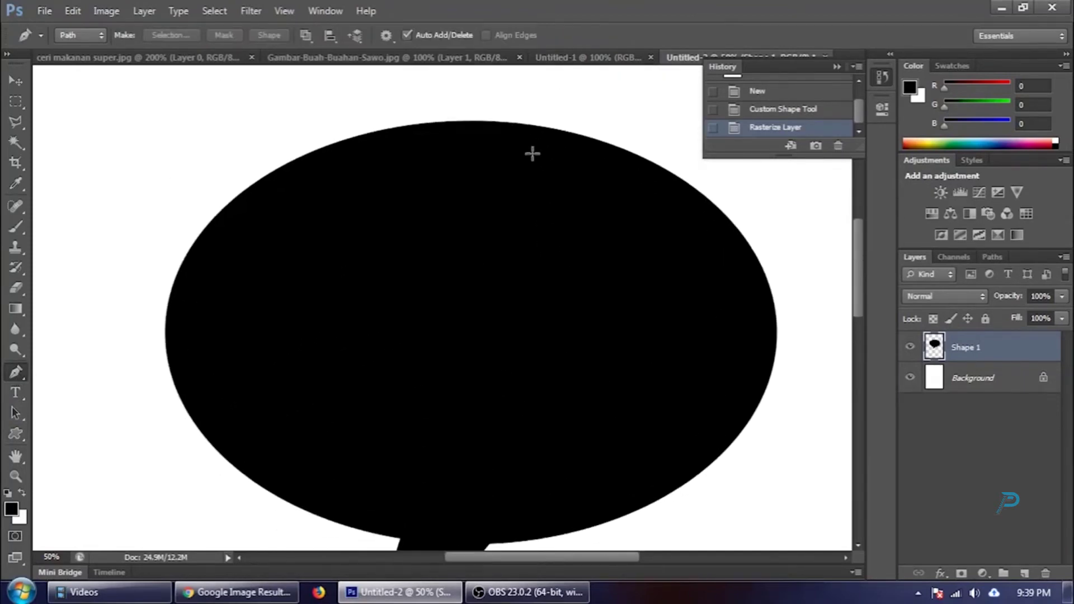
{"action": "left_click", "coordinate": [494, 120]}
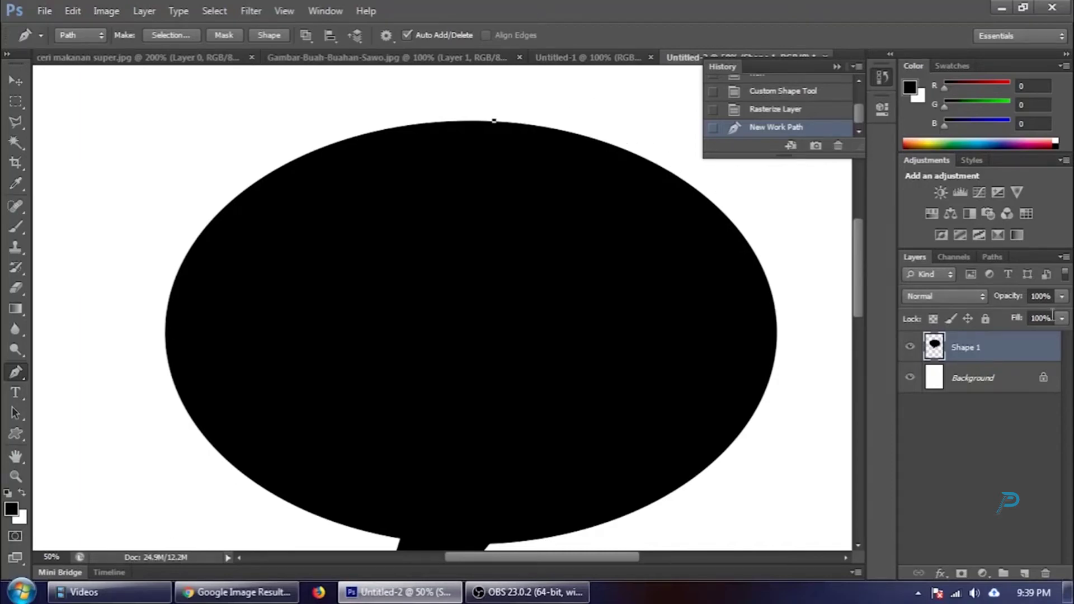
Apply a light gray Color Overlay (#c9c9c9) to the Shape 1 layer.
{"action": "double_click", "coordinate": [1002, 349]}
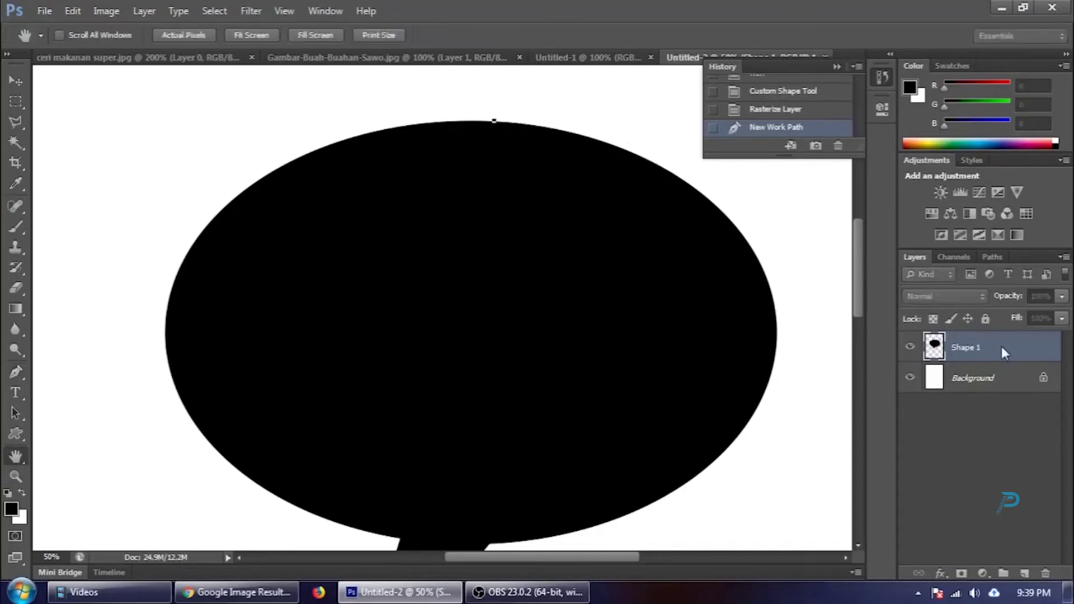
{"action": "left_click", "coordinate": [614, 307]}
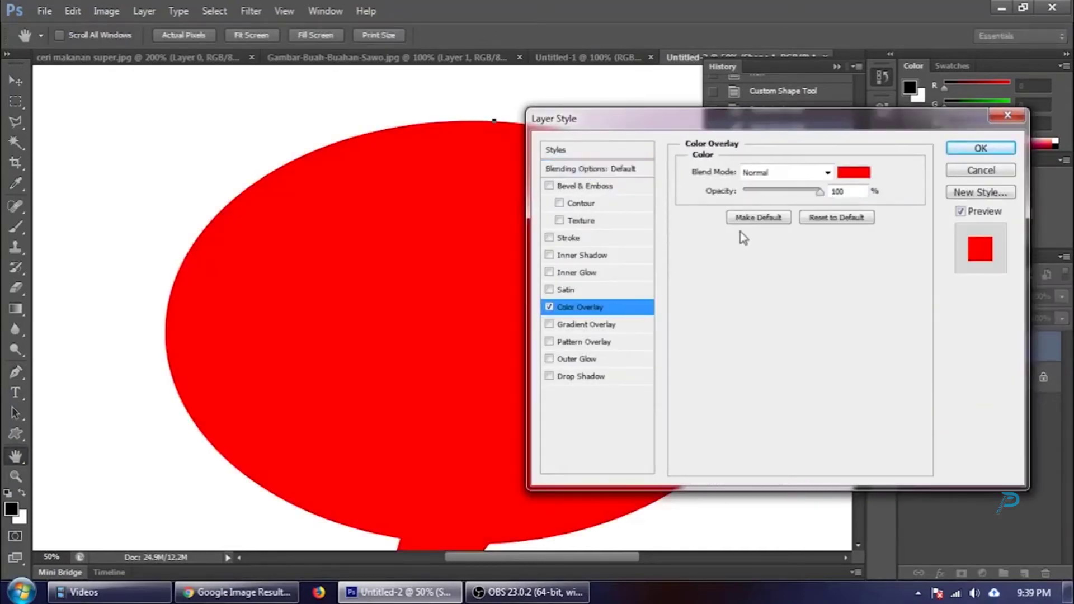
{"action": "left_click", "coordinate": [859, 174]}
{"action": "left_click_drag", "start_coordinate": [661, 240], "coordinate": [419, 144]}
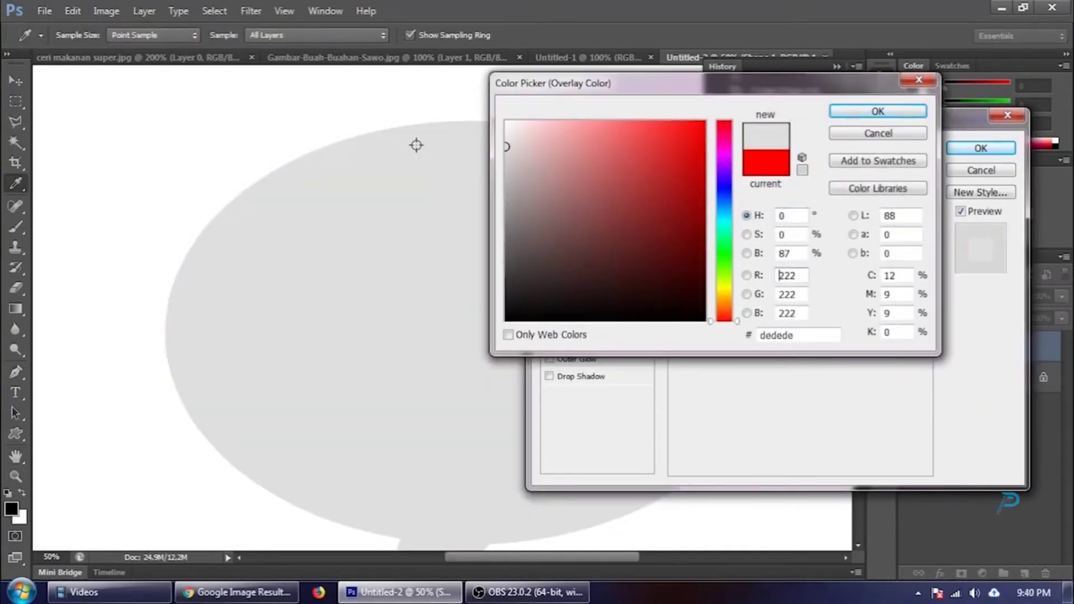
{"action": "left_click", "coordinate": [503, 193]}
{"action": "left_click", "coordinate": [508, 164]}
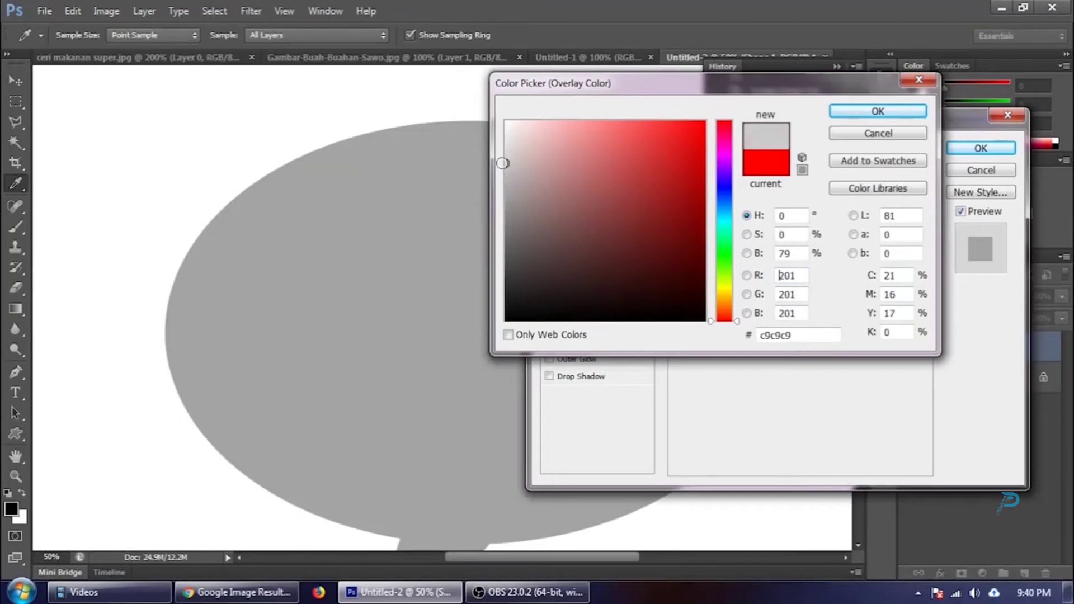
{"action": "left_click", "coordinate": [877, 112]}
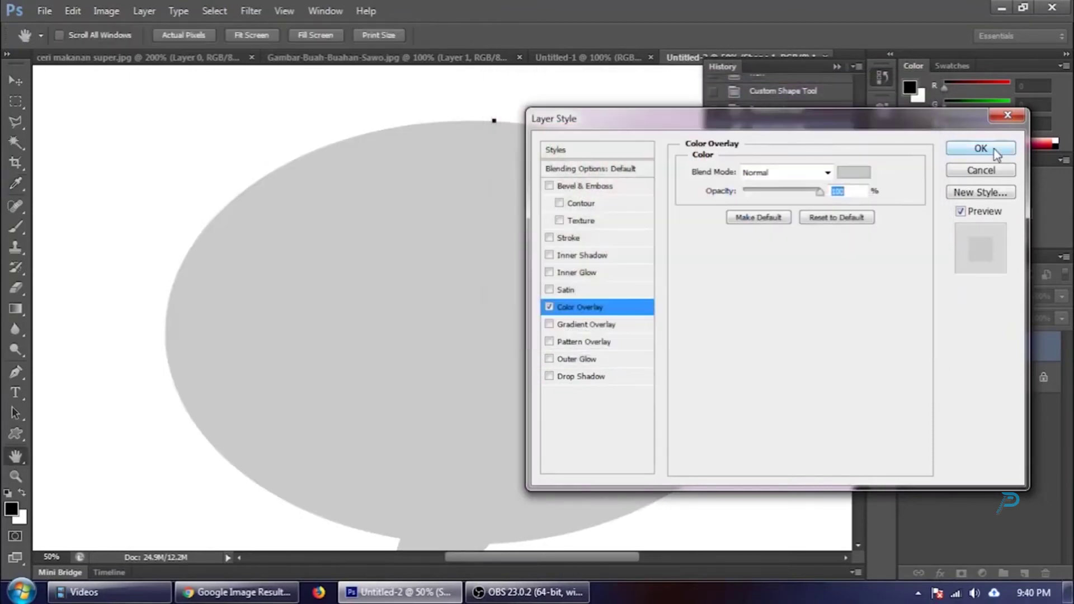
{"action": "left_click", "coordinate": [981, 147]}
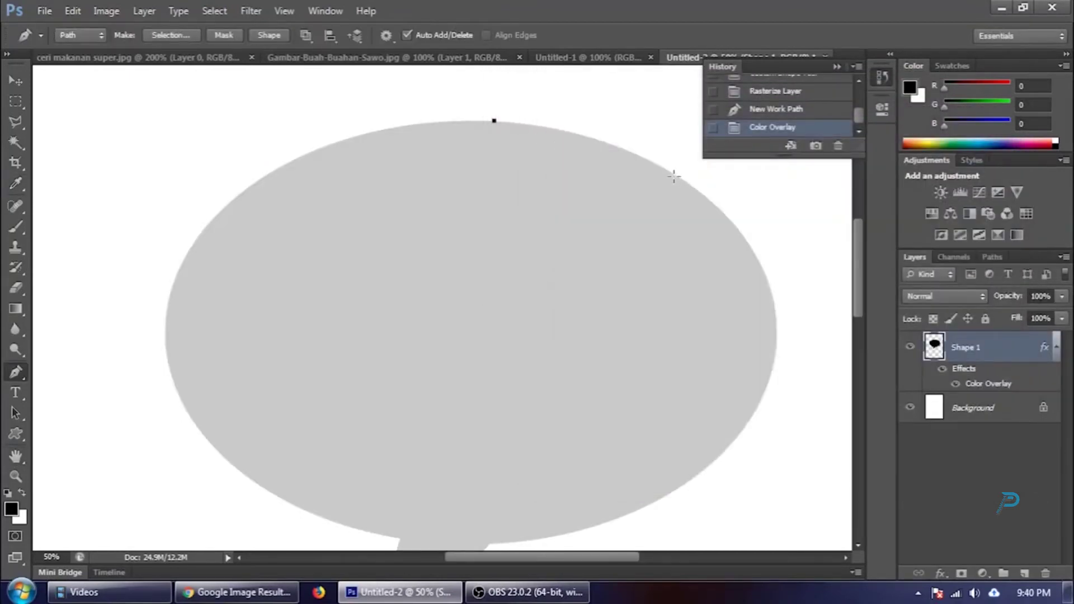
Trace the speech bubble's right side with curved segments from the top anchor around to its lower right edge.
{"action": "left_click_drag", "start_coordinate": [673, 174], "coordinate": [688, 190]}
{"action": "left_click_drag", "start_coordinate": [689, 189], "coordinate": [745, 224]}
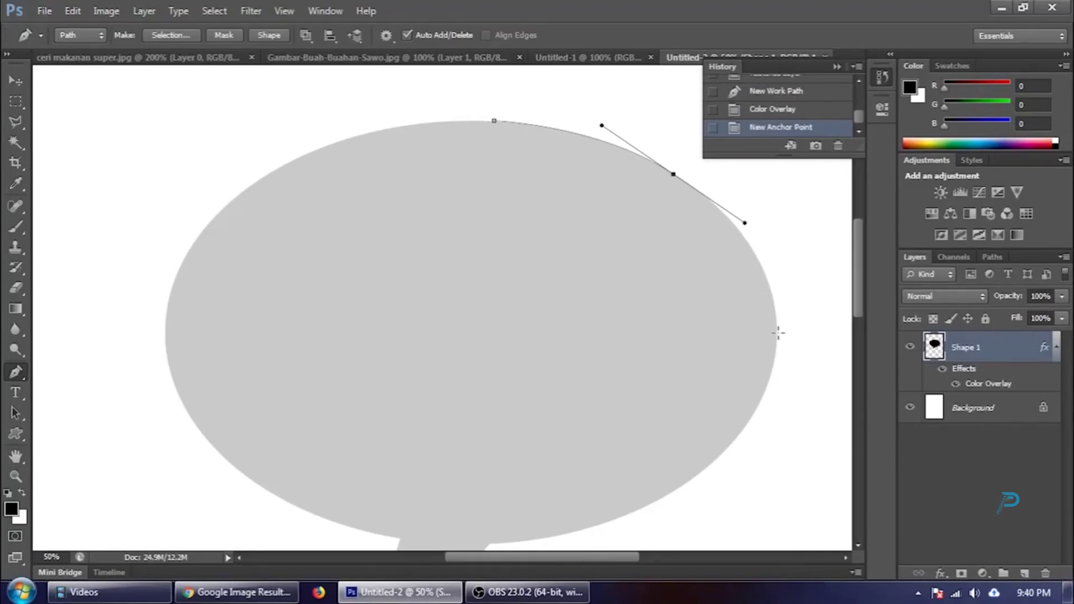
{"action": "left_click_drag", "start_coordinate": [776, 333], "coordinate": [776, 401]}
{"action": "scroll", "coordinate": [763, 388], "scroll_direction": "down", "scroll_amount": 2}
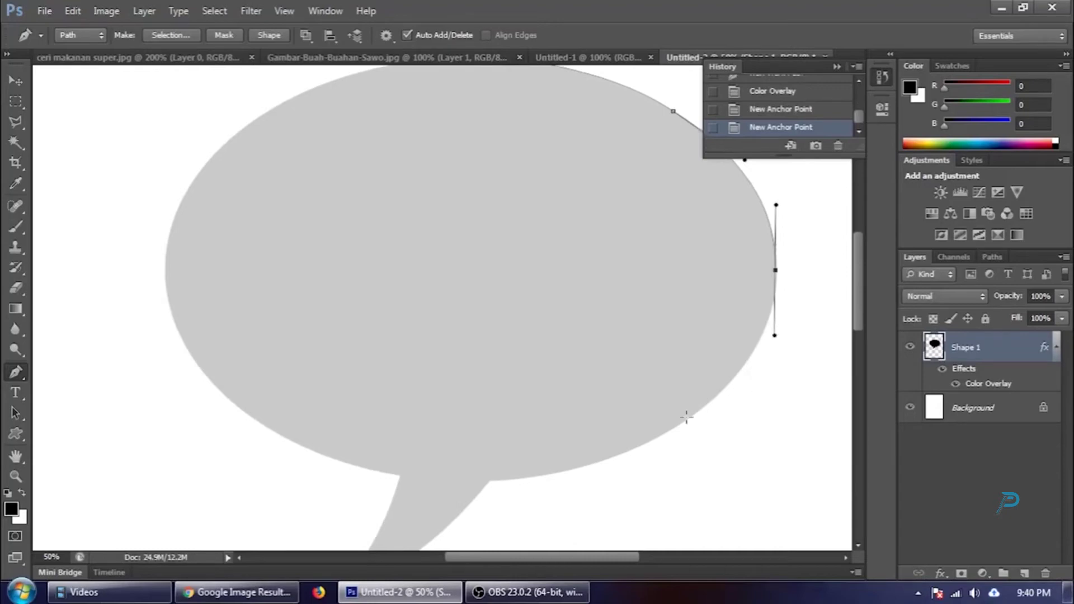
{"action": "left_click_drag", "start_coordinate": [670, 432], "coordinate": [595, 487]}
Try to extend the path with a curved segment from the lower right anchor toward the tail, without removing the anchor's outgoing handle.
{"action": "scroll", "coordinate": [537, 445], "scroll_direction": "down", "scroll_amount": 2}
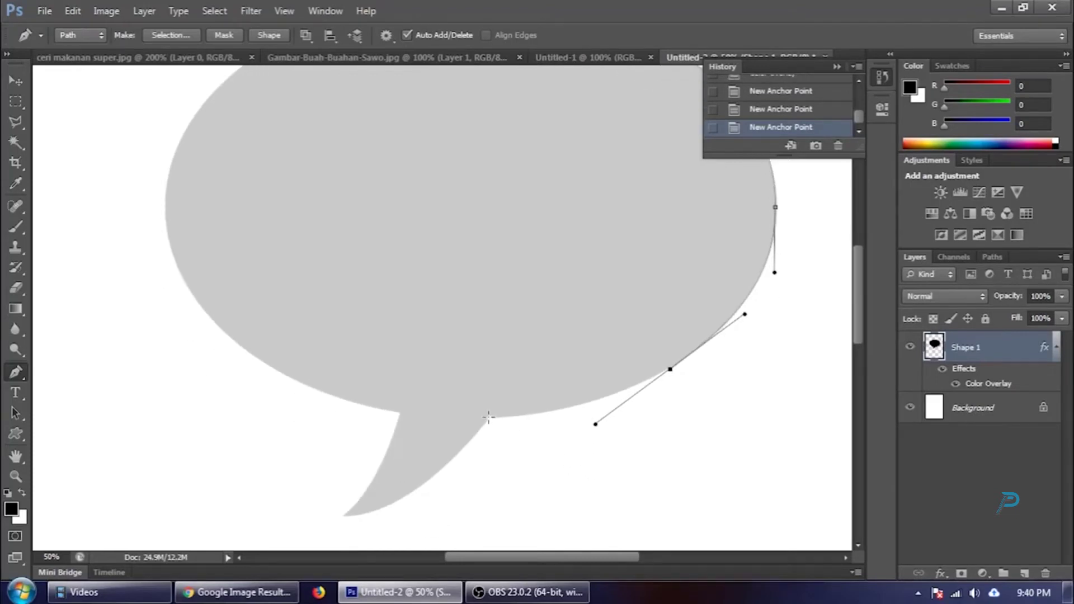
{"action": "left_click_drag", "start_coordinate": [490, 419], "coordinate": [421, 441]}
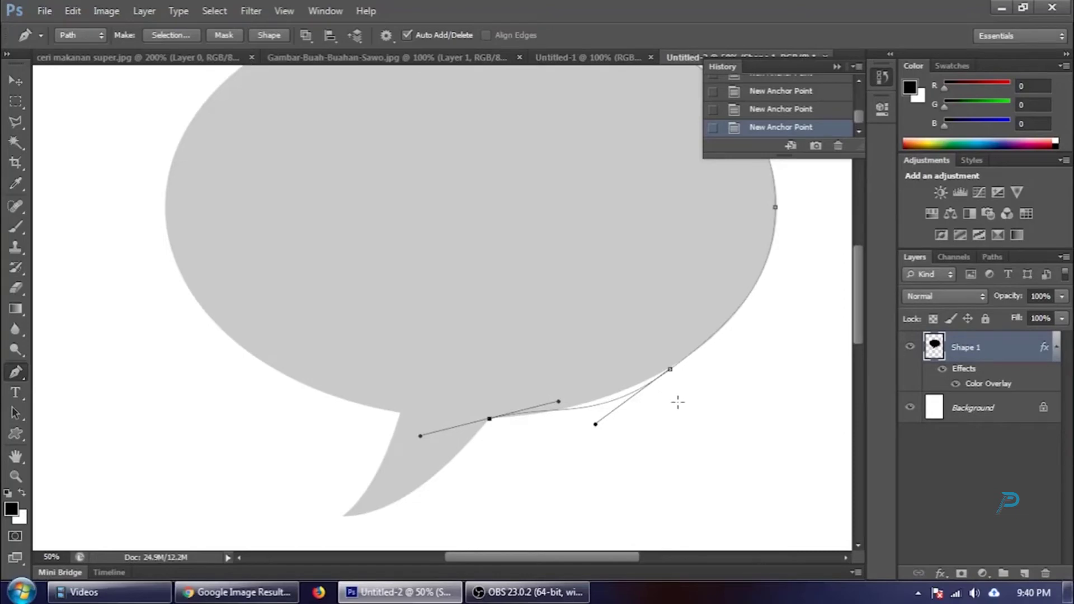
{"action": "key", "text": "ctrl+z"}
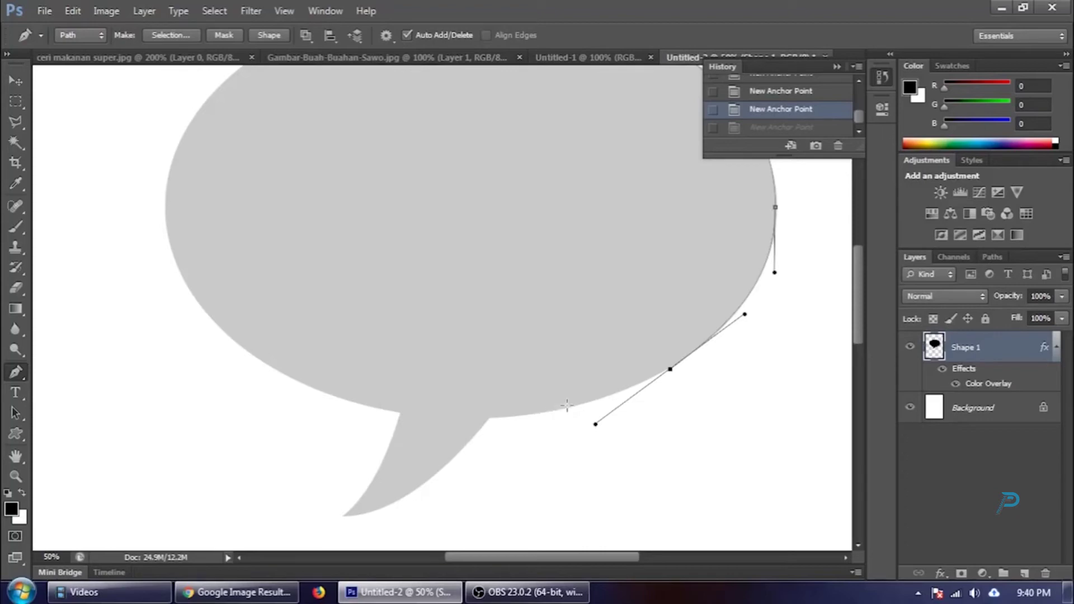
{"action": "left_click_drag", "start_coordinate": [581, 403], "coordinate": [549, 414]}
{"action": "key", "text": "ctrl+z"}
Continue the curved path to the tail's right corner and along the tail to its tip, removing the outgoing handles of the anchors before and at the corner.
{"action": "left_click", "coordinate": [670, 369]}
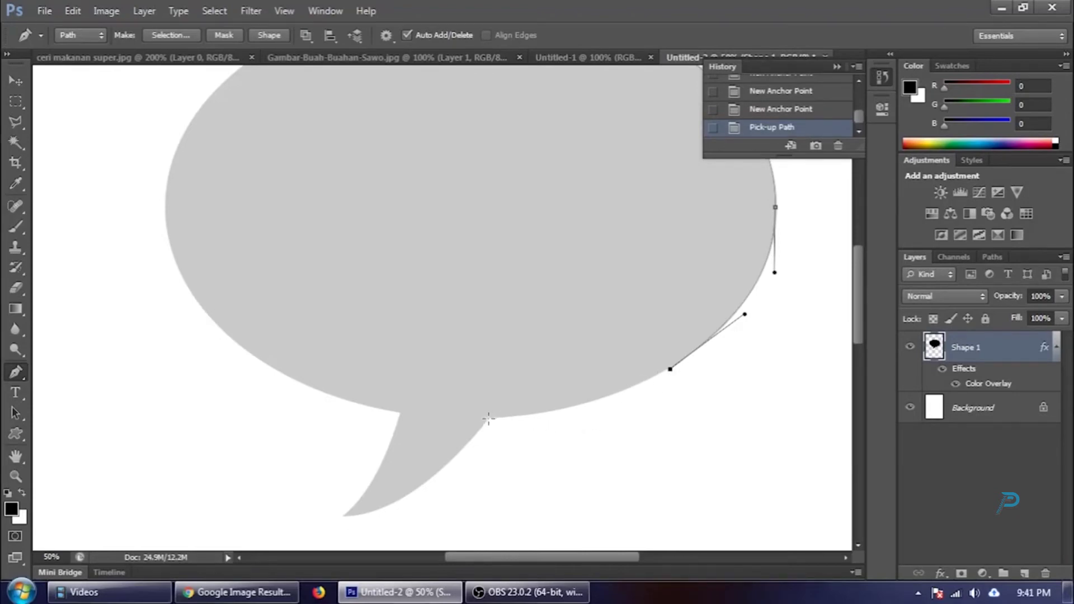
{"action": "left_click_drag", "start_coordinate": [489, 419], "coordinate": [369, 428]}
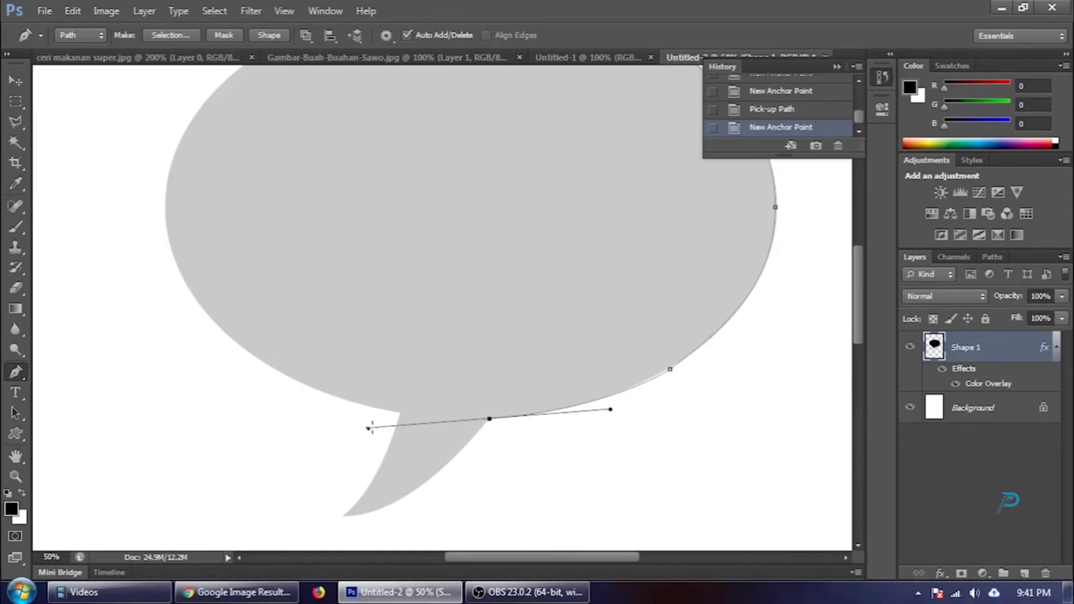
{"action": "left_click", "coordinate": [490, 418]}
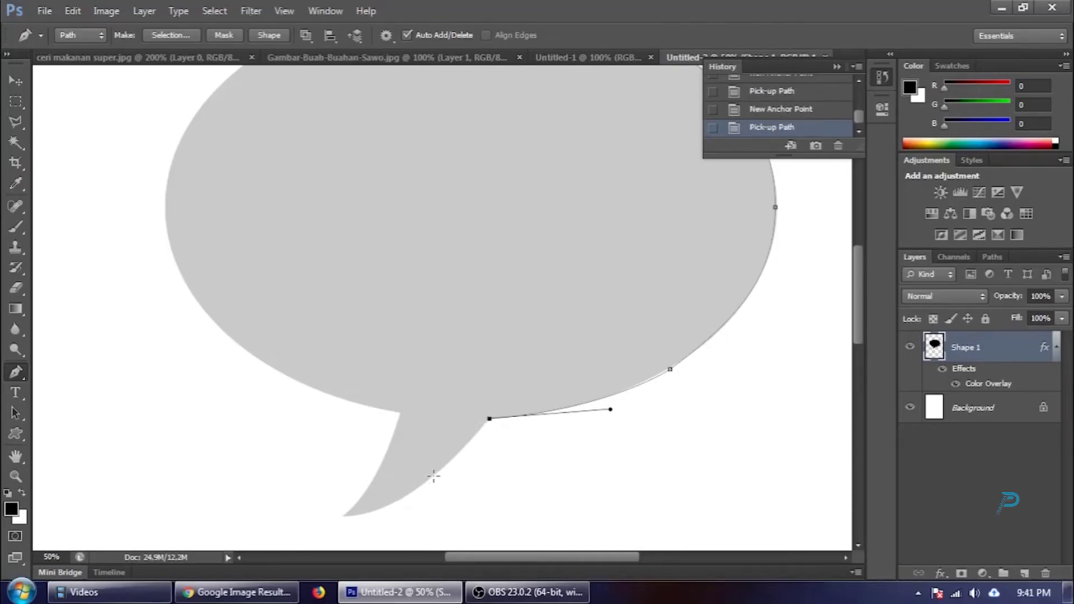
{"action": "left_click_drag", "start_coordinate": [434, 476], "coordinate": [404, 496]}
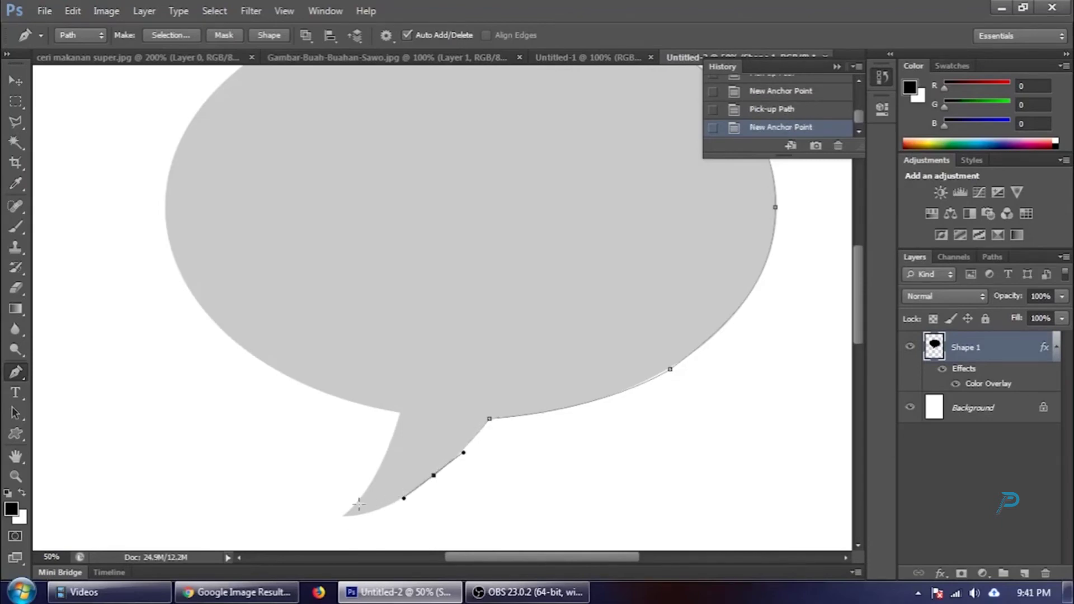
{"action": "left_click_drag", "start_coordinate": [344, 516], "coordinate": [303, 517]}
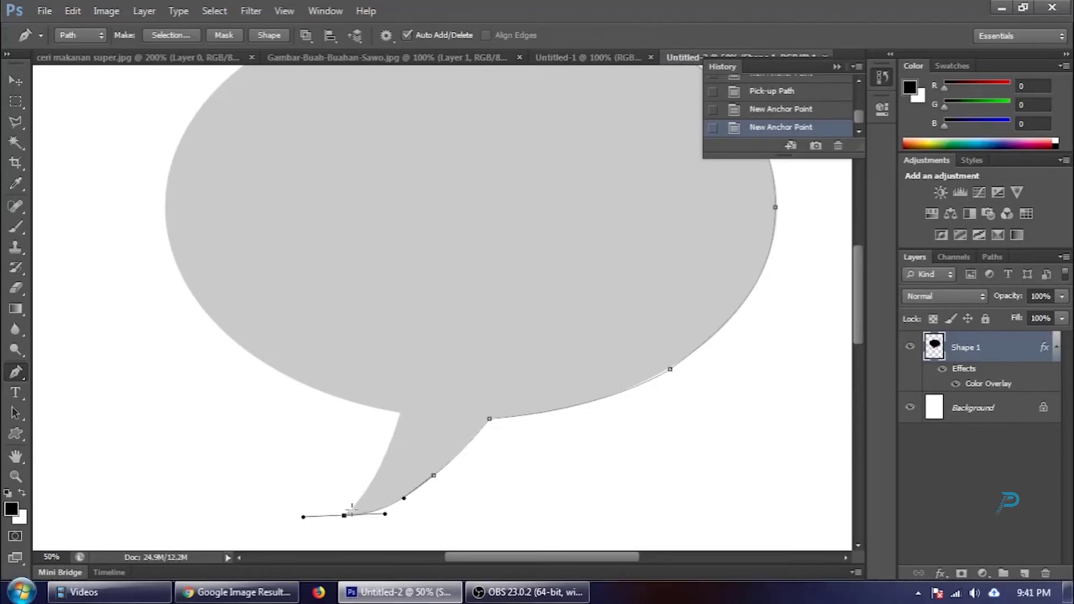
Continue the path with a curved segment up the tail's left edge to its left corner, removing the outgoing handles at the tip and corner.
{"action": "left_click", "coordinate": [344, 515]}
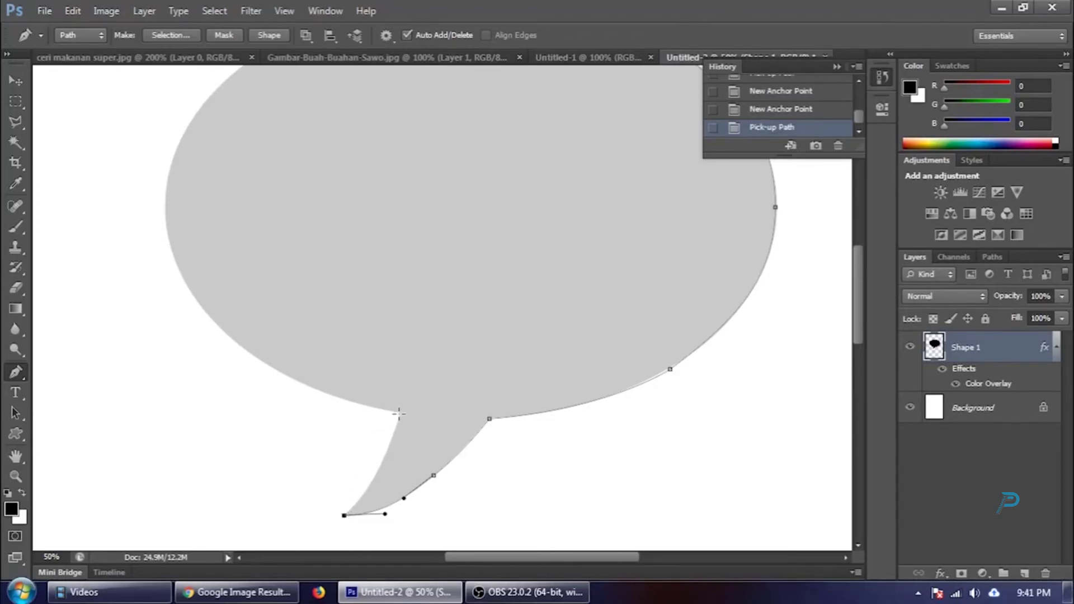
{"action": "left_click_drag", "start_coordinate": [401, 414], "coordinate": [426, 332]}
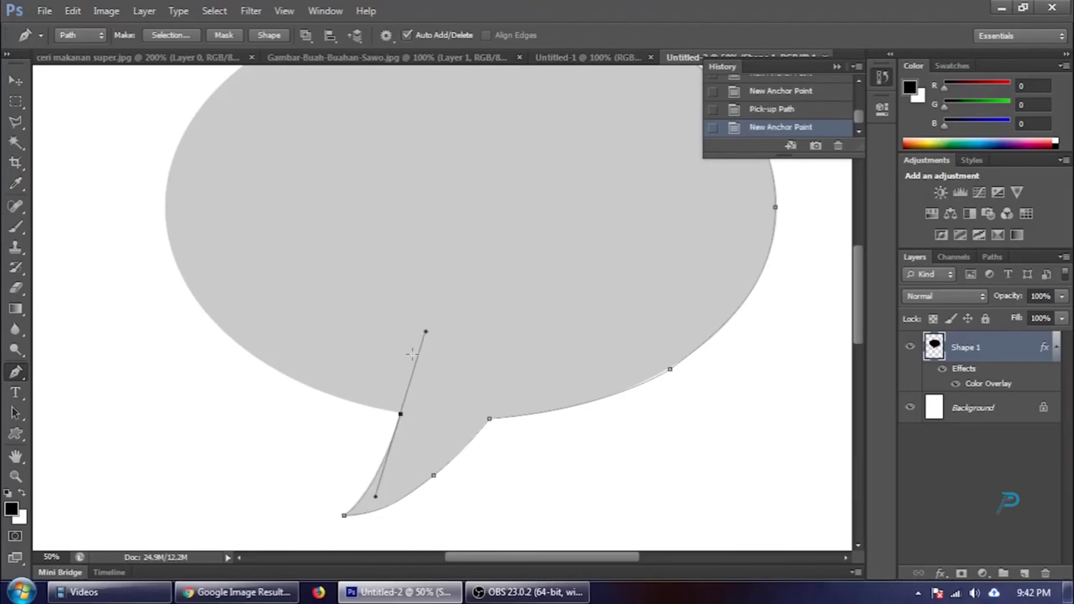
{"action": "left_click", "coordinate": [400, 415]}
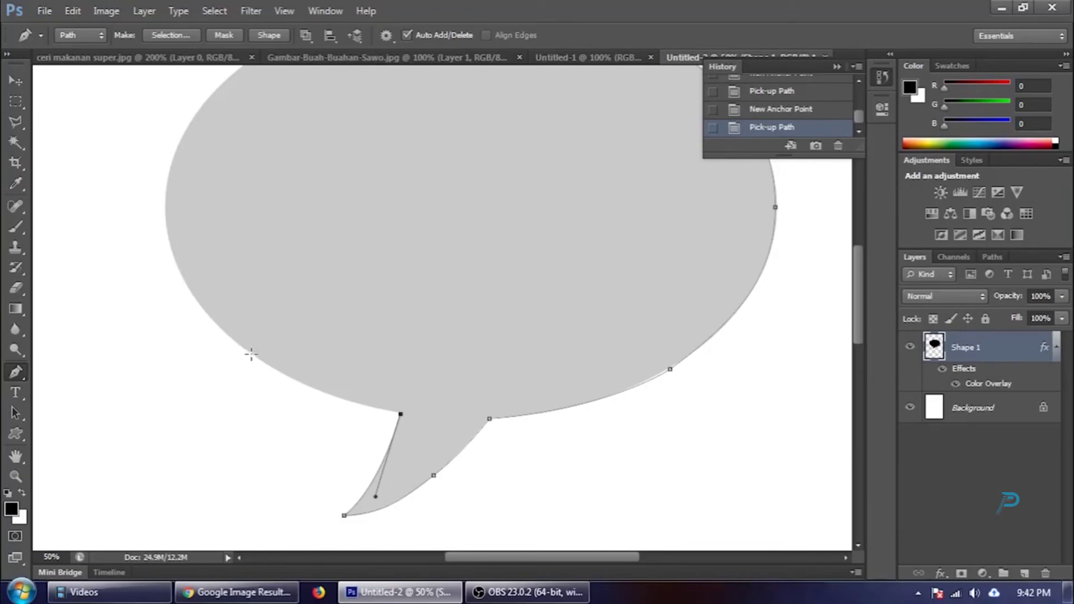
Trace the speech bubble's left side with curved segments from the tail's left corner up to just before the top starting anchor.
{"action": "left_click_drag", "start_coordinate": [251, 354], "coordinate": [186, 307]}
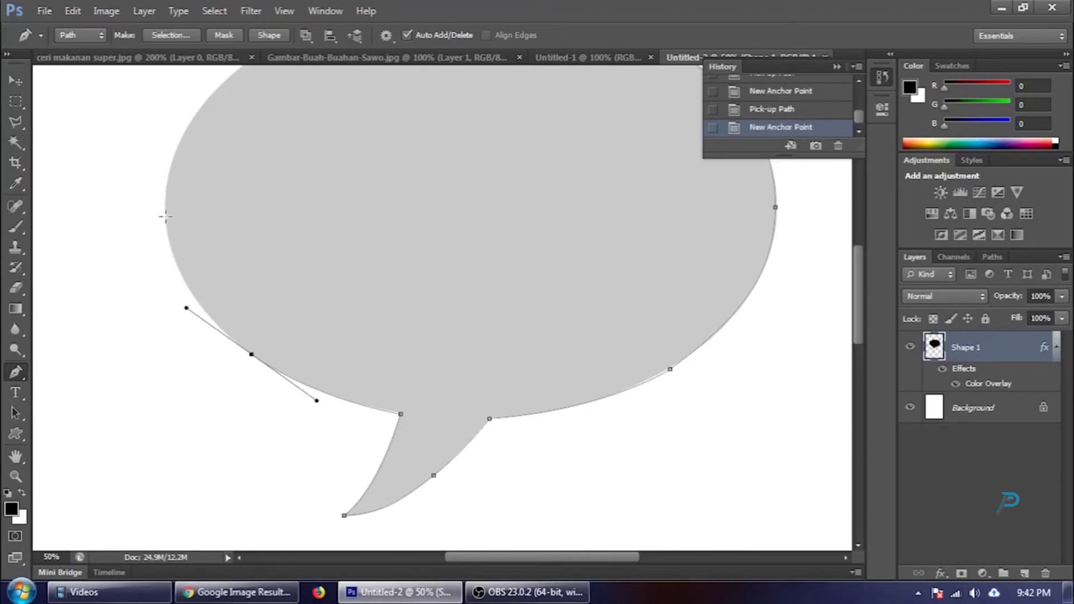
{"action": "left_click_drag", "start_coordinate": [166, 217], "coordinate": [160, 178]}
{"action": "scroll", "coordinate": [222, 216], "scroll_direction": "up", "scroll_amount": 3}
{"action": "left_click_drag", "start_coordinate": [237, 145], "coordinate": [295, 103]}
{"action": "scroll", "coordinate": [377, 197], "scroll_direction": "up", "scroll_amount": 2}
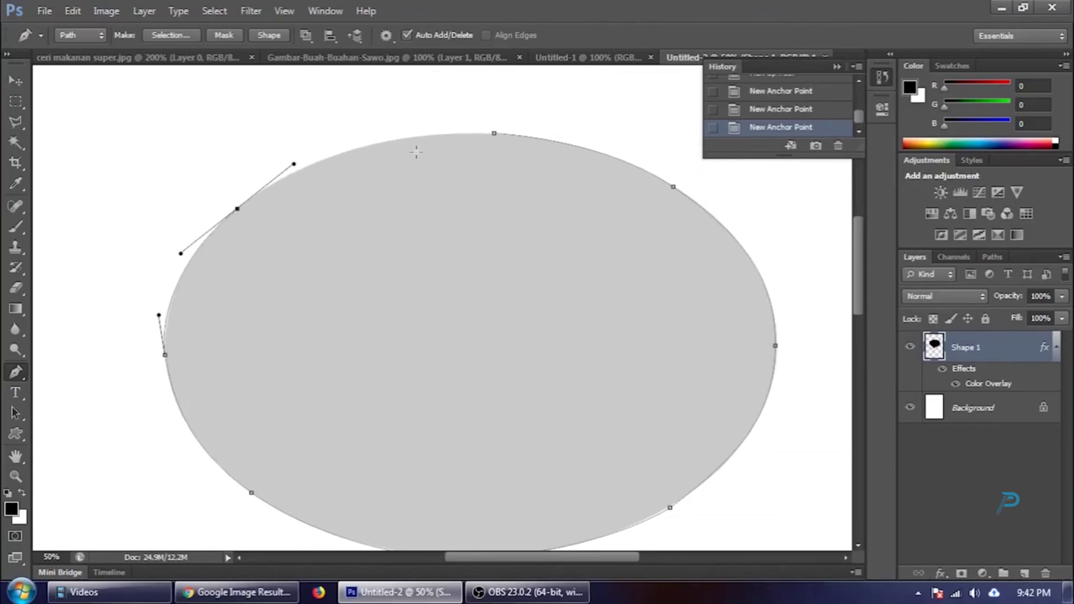
{"action": "left_click_drag", "start_coordinate": [377, 145], "coordinate": [422, 133]}
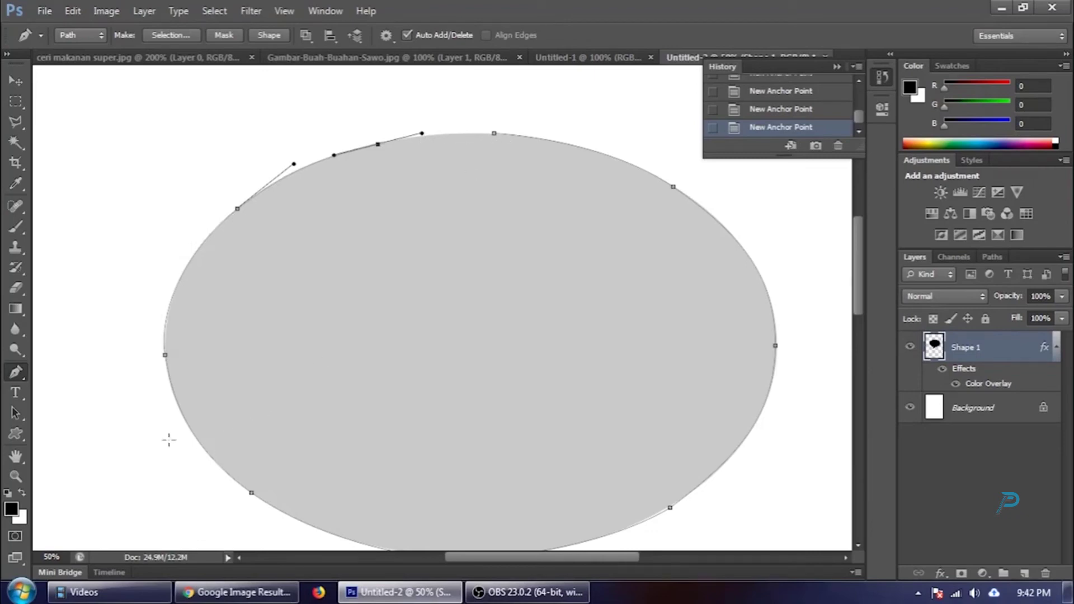
Try to add and reshape an extra anchor point on the bubble's upper left edge with the Add Anchor Point Tool.
{"action": "left_click", "coordinate": [12, 374]}
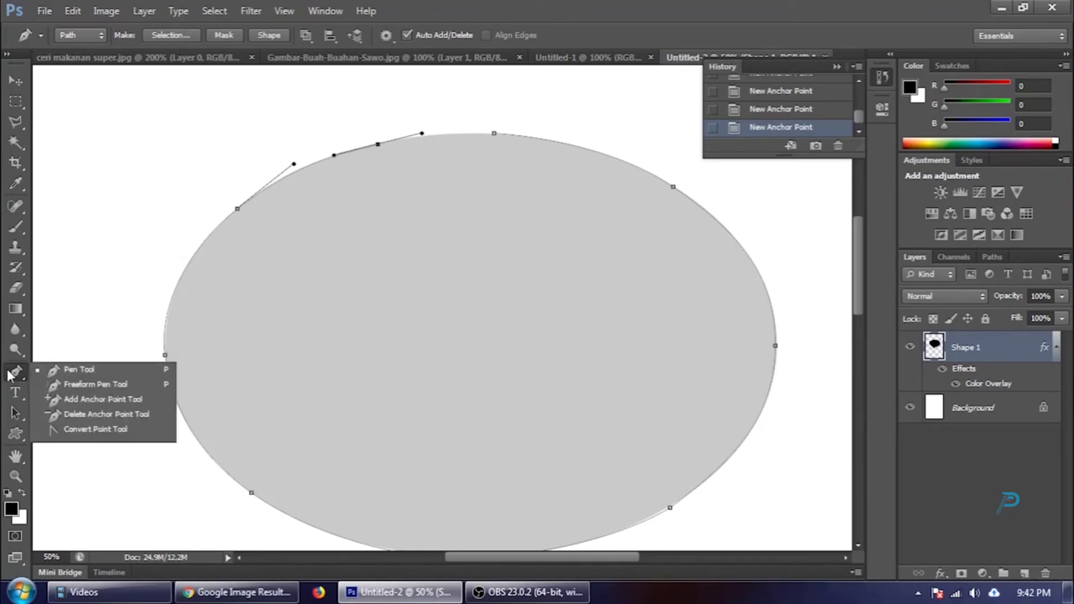
{"action": "left_click", "coordinate": [103, 401]}
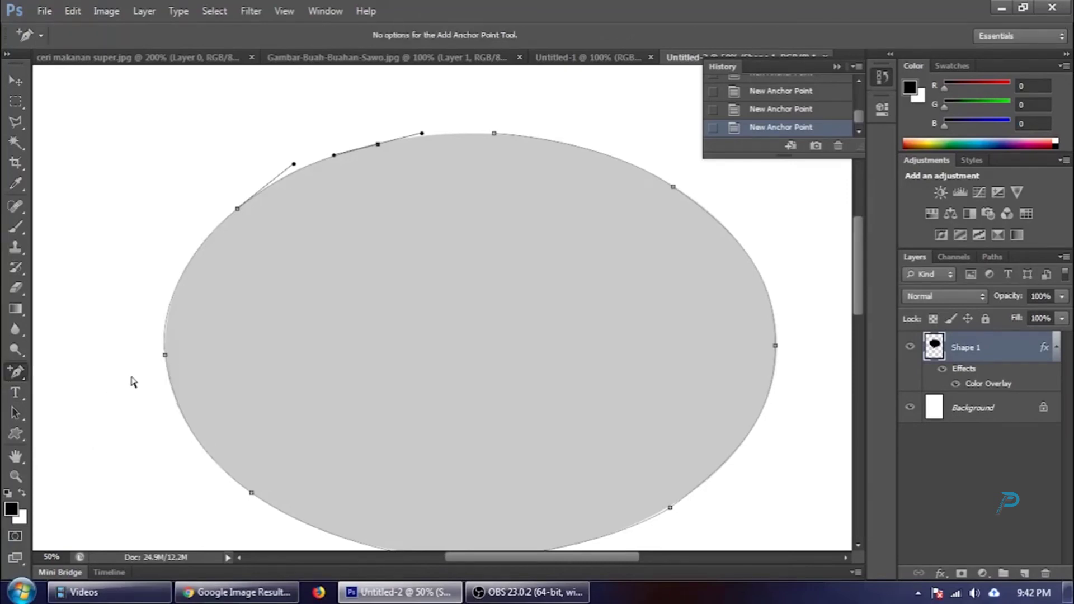
{"action": "left_click", "coordinate": [184, 269]}
{"action": "left_click_drag", "start_coordinate": [186, 270], "coordinate": [194, 262]}
{"action": "left_click_drag", "start_coordinate": [206, 241], "coordinate": [197, 195]}
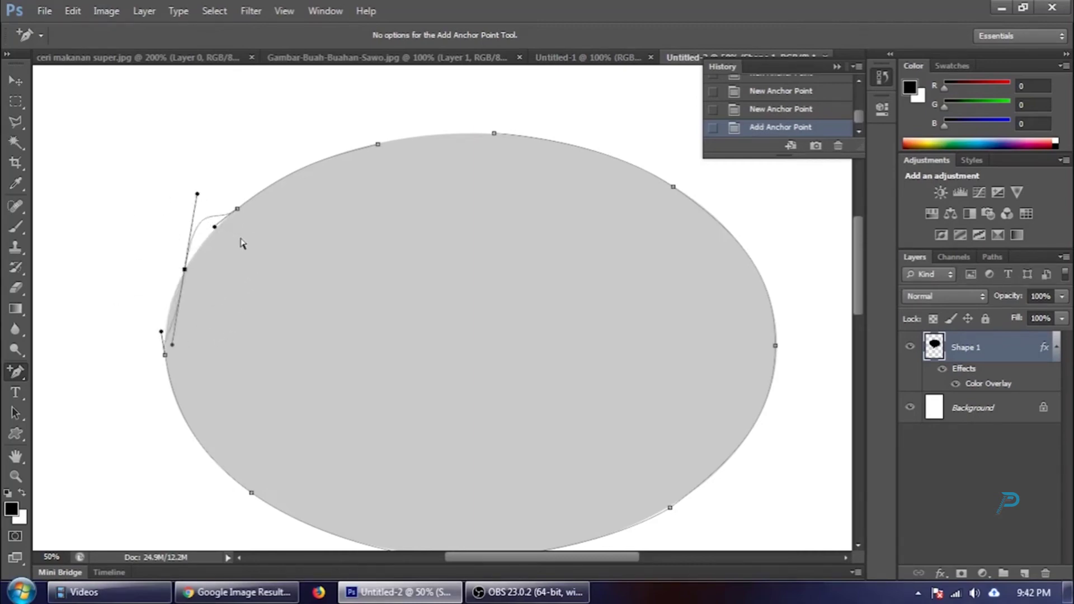
{"action": "key", "text": "ctrl+z"}
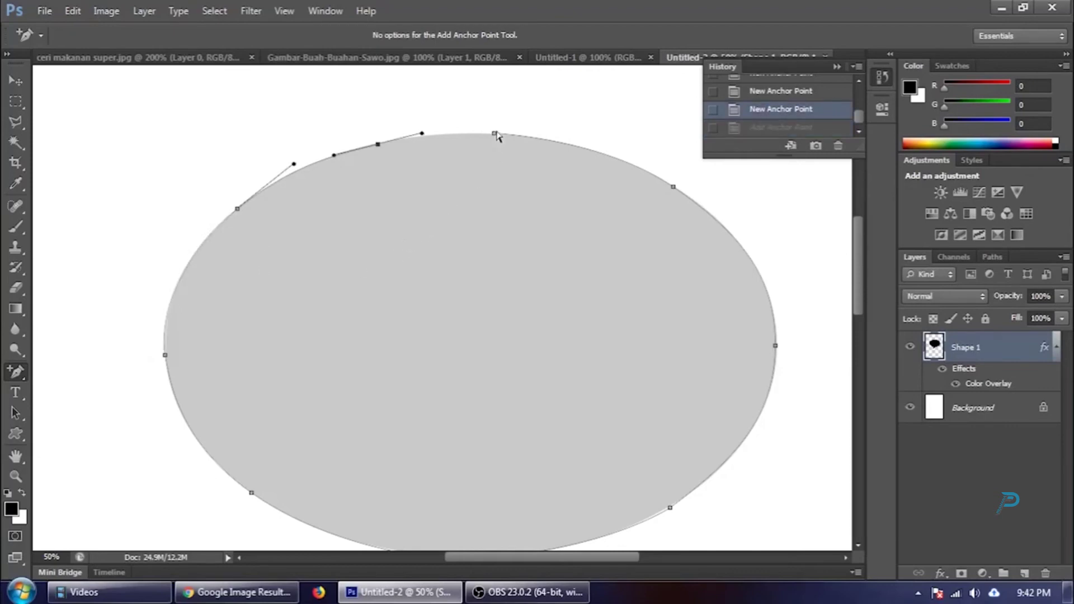
Close the bubble path at its top starting anchor with the Pen Tool and convert it into a new anti-aliased selection with 0 pixels feather.
{"action": "left_click_drag", "start_coordinate": [17, 374], "coordinate": [74, 361]}
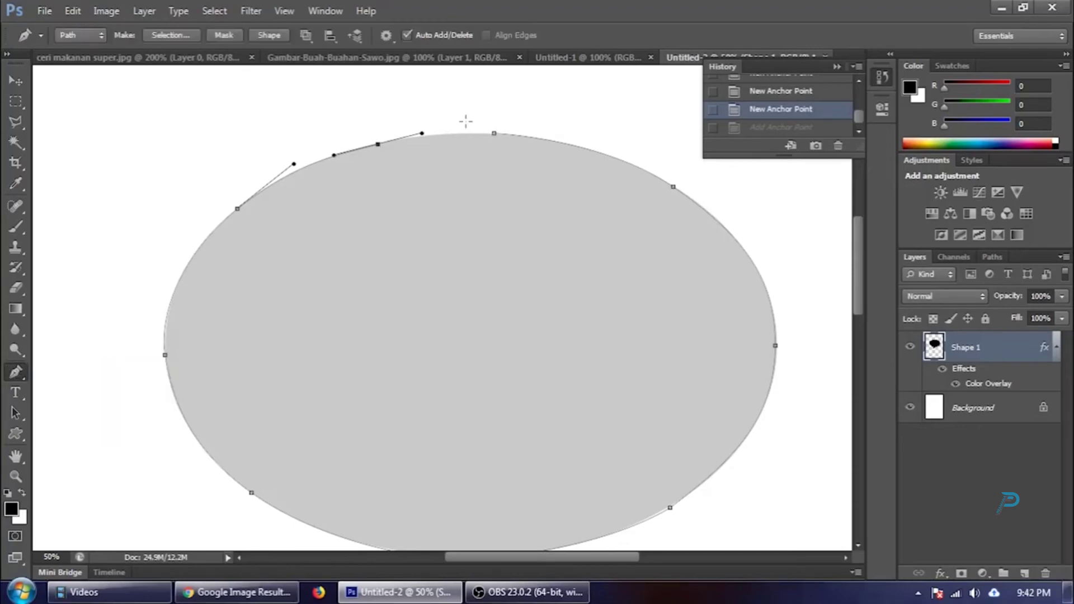
{"action": "left_click", "coordinate": [494, 134]}
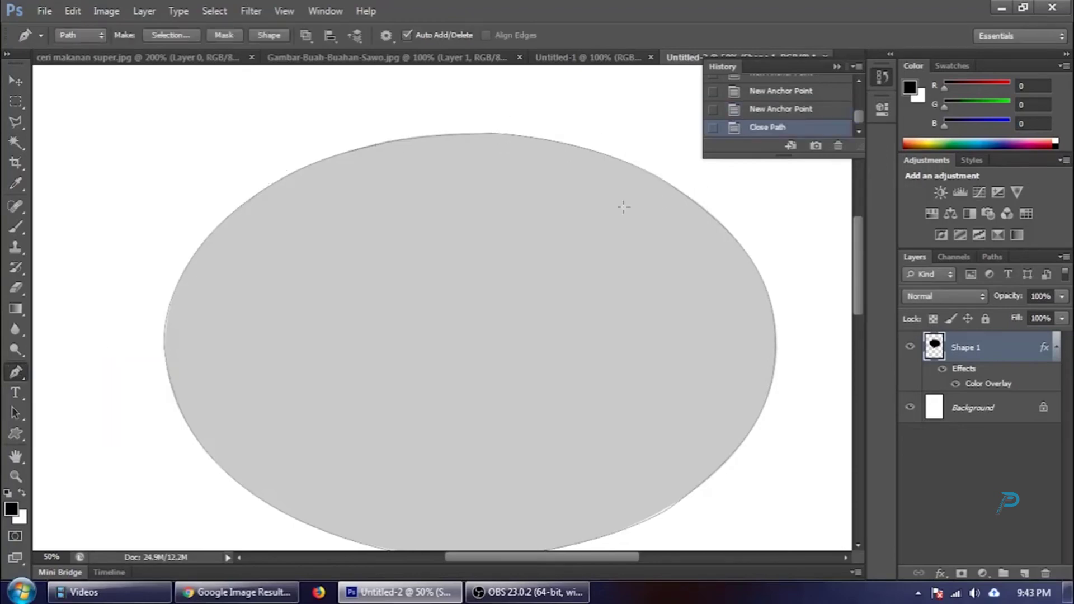
{"action": "scroll", "coordinate": [408, 257], "scroll_direction": "down", "scroll_amount": 3}
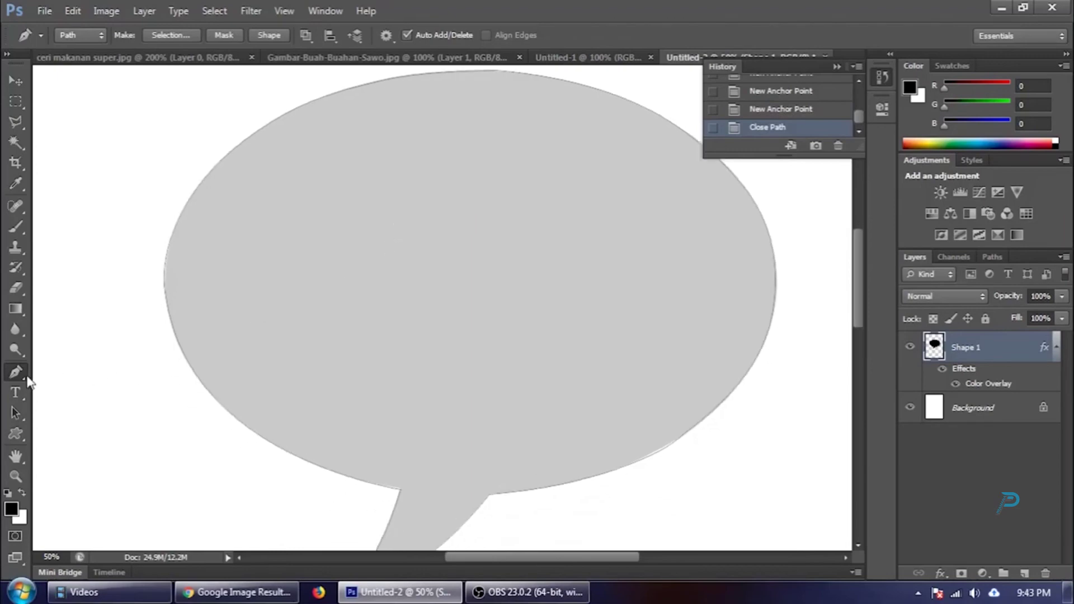
{"action": "scroll", "coordinate": [344, 275], "scroll_direction": "up", "scroll_amount": 3}
{"action": "right_click", "coordinate": [559, 193]}
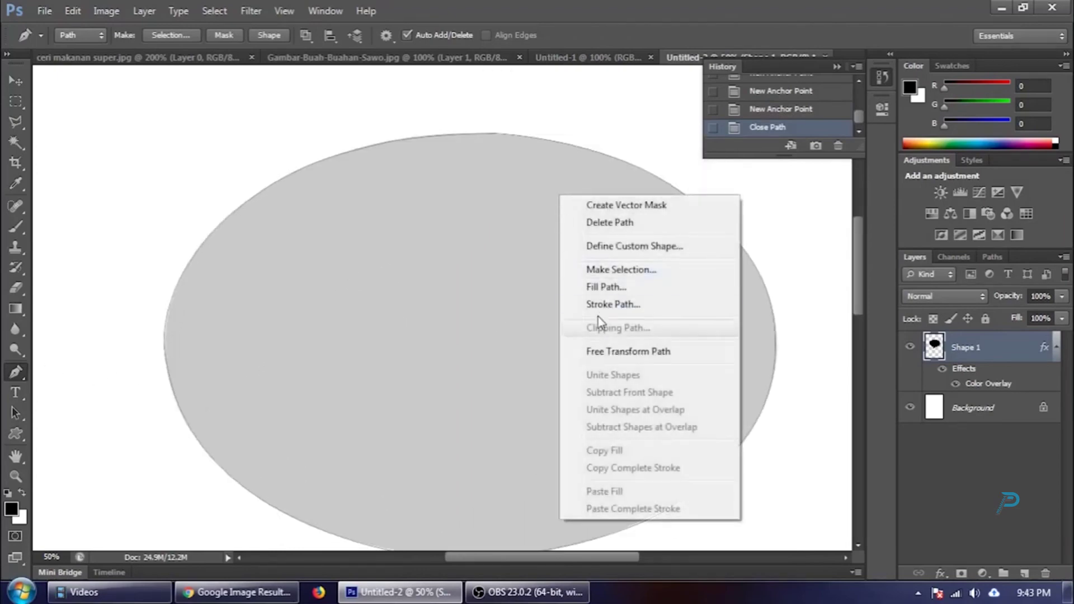
{"action": "left_click", "coordinate": [639, 276]}
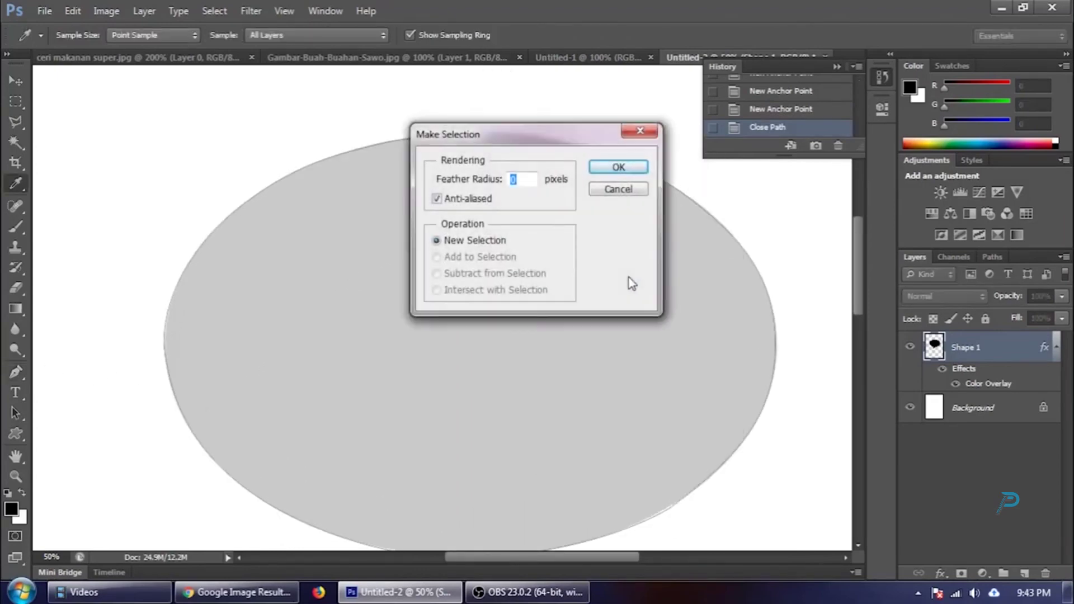
{"action": "left_click", "coordinate": [618, 168]}
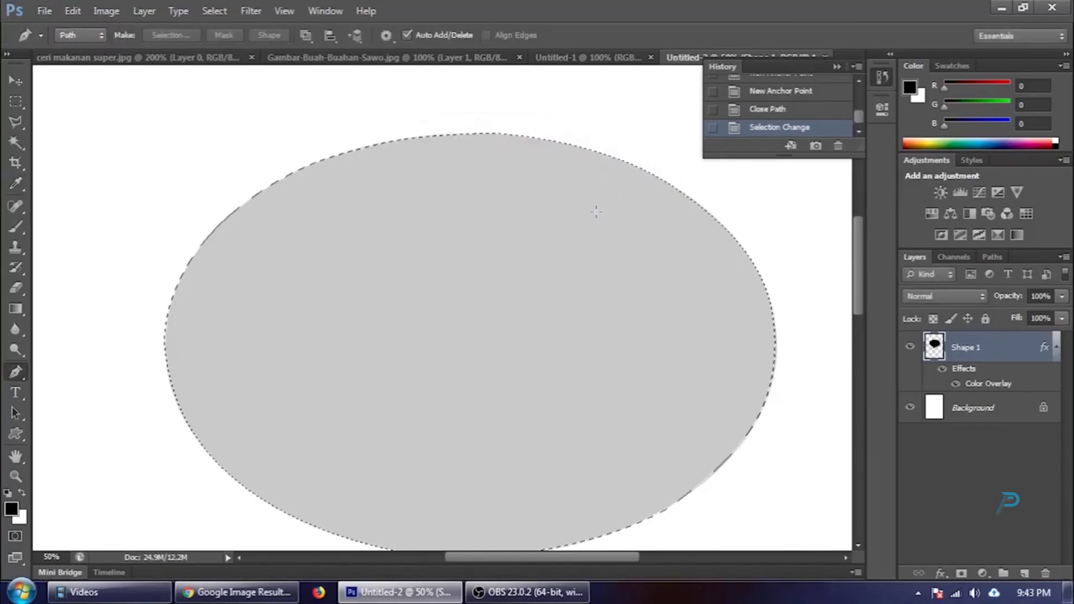
Copy the selected bubble onto a new layer and move the copy aside to reveal the gray original.
{"action": "scroll", "coordinate": [623, 264], "scroll_direction": "down", "scroll_amount": 3}
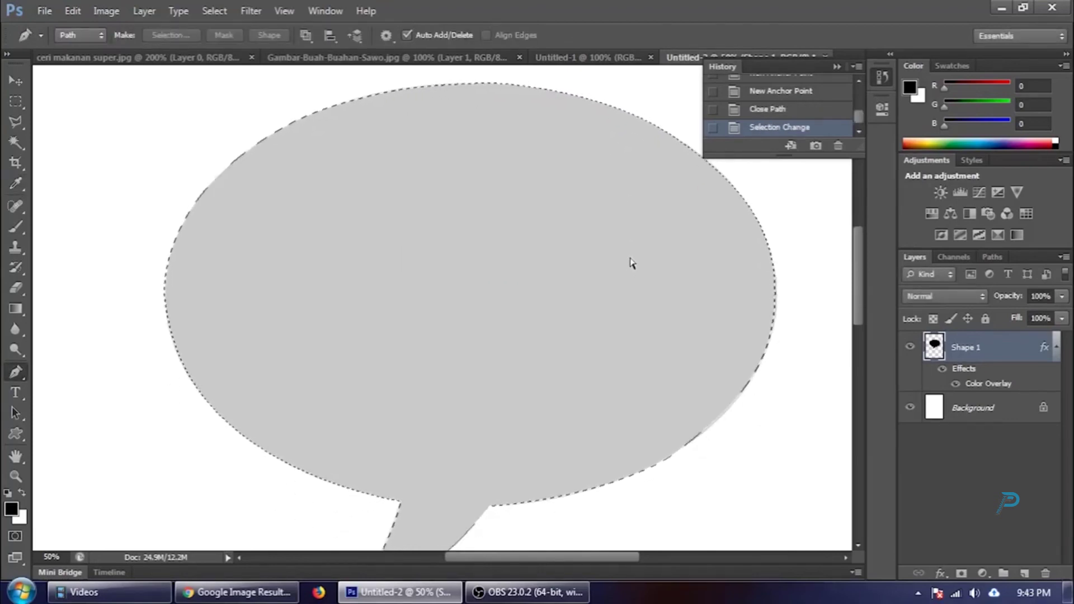
{"action": "key", "text": "ctrl+c"}
{"action": "key", "text": "ctrl+v"}
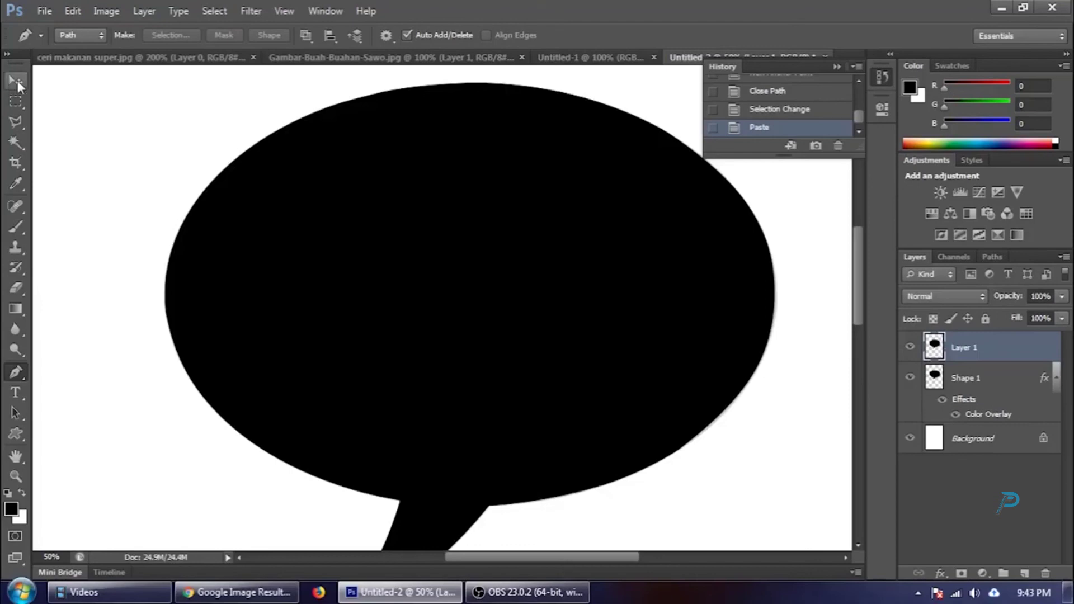
{"action": "left_click", "coordinate": [16, 81]}
{"action": "left_click_drag", "start_coordinate": [506, 233], "coordinate": [408, 221]}
{"action": "left_click_drag", "start_coordinate": [502, 280], "coordinate": [568, 284]}
{"action": "scroll", "coordinate": [551, 303], "scroll_direction": "down", "scroll_amount": 2}
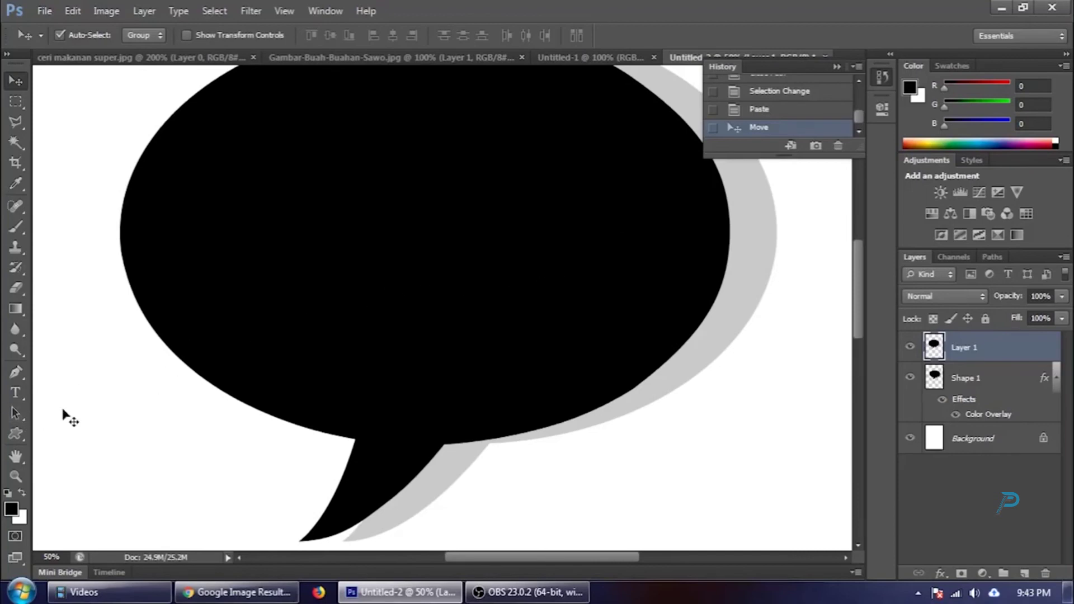
Delete both the copied bubble layer and the Shape 1 layer, keeping only the Background.
{"action": "left_click_drag", "start_coordinate": [477, 253], "coordinate": [507, 308]}
{"action": "key", "text": "Delete"}
{"action": "key", "text": "Delete"}
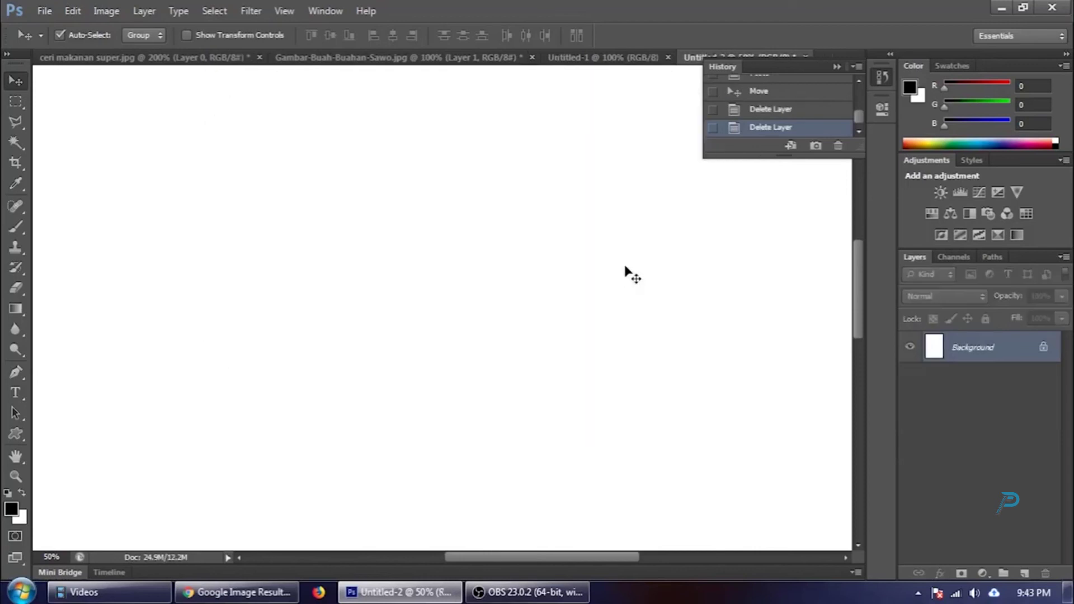
Draw an envelope custom shape about 904 px wide and 422 px high in the middle of the canvas.
{"action": "left_click", "coordinate": [17, 433]}
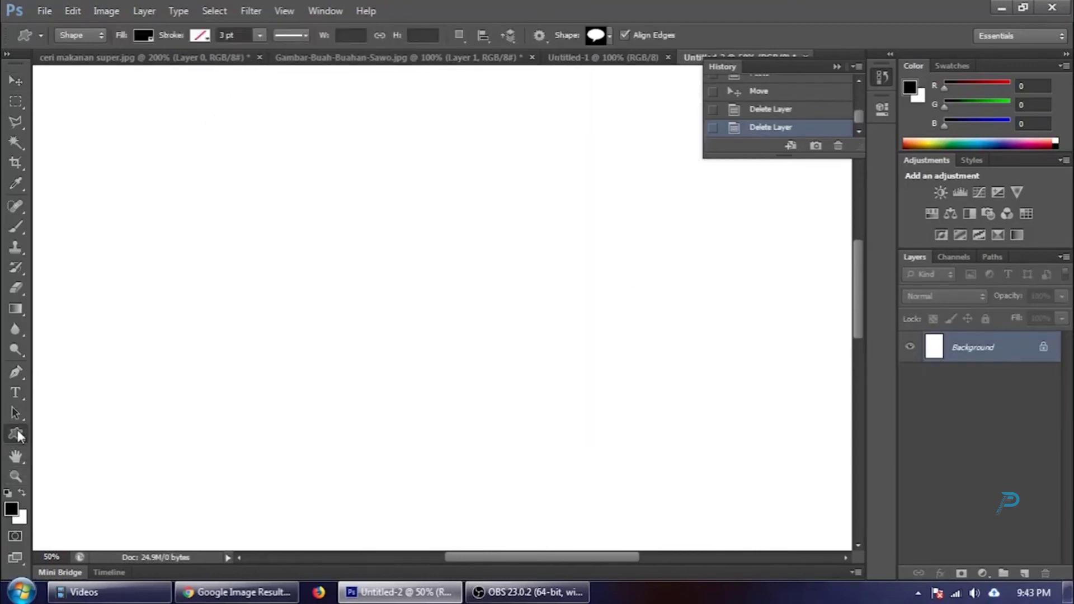
{"action": "left_click", "coordinate": [611, 35]}
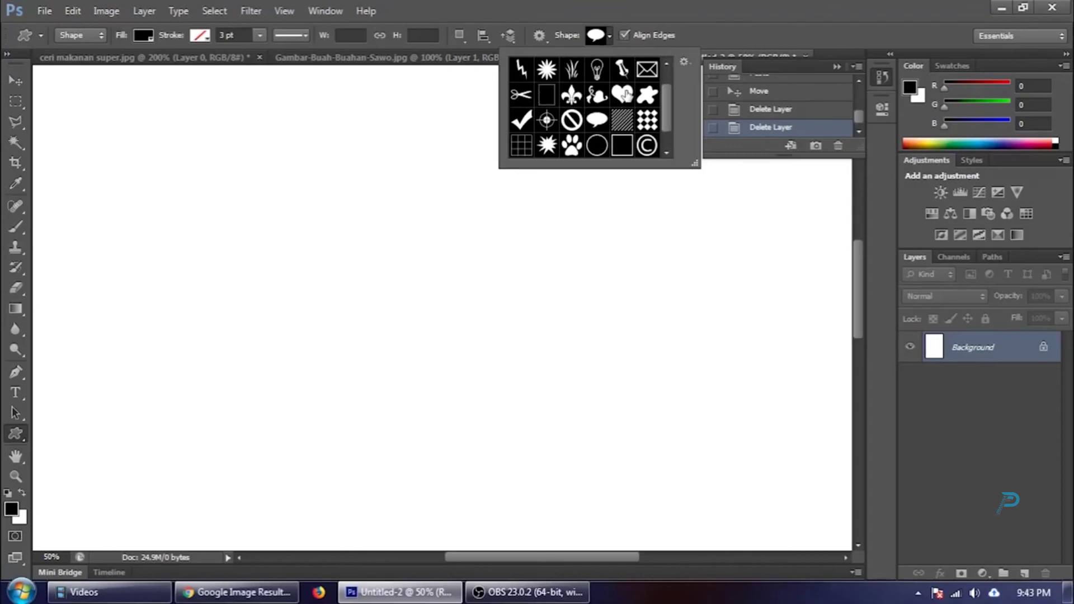
{"action": "left_click", "coordinate": [647, 70]}
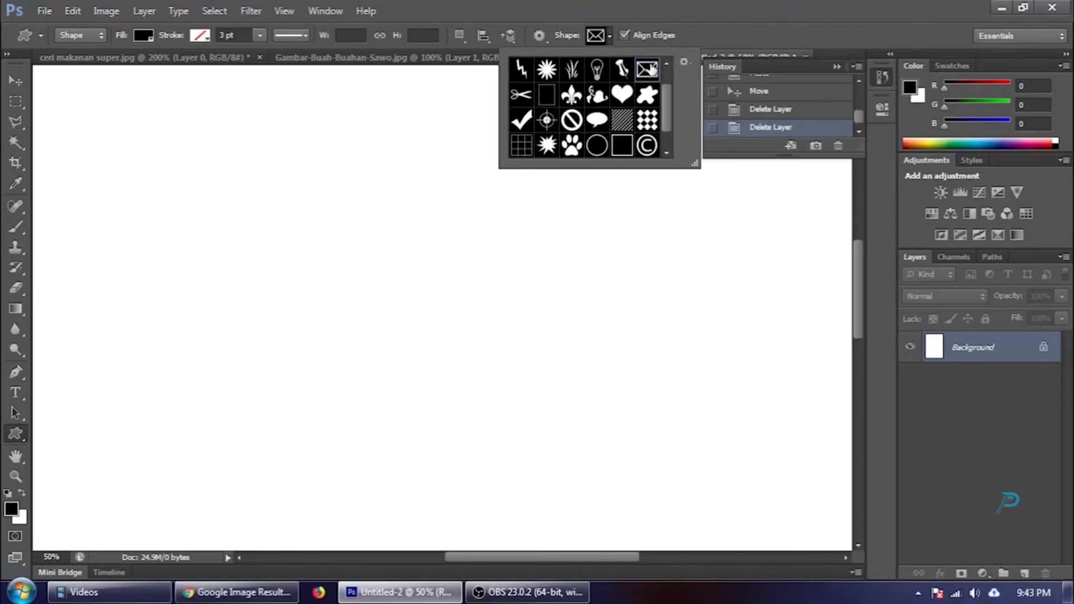
{"action": "left_click_drag", "start_coordinate": [275, 224], "coordinate": [630, 386]}
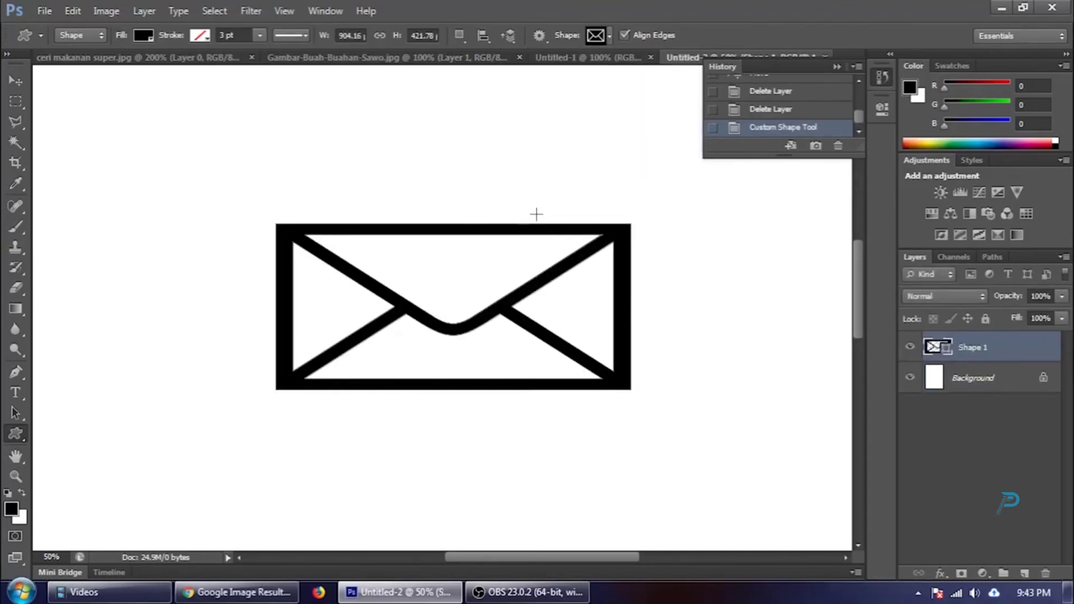
Rasterize the envelope's Shape 1 layer.
{"action": "right_click", "coordinate": [988, 349]}
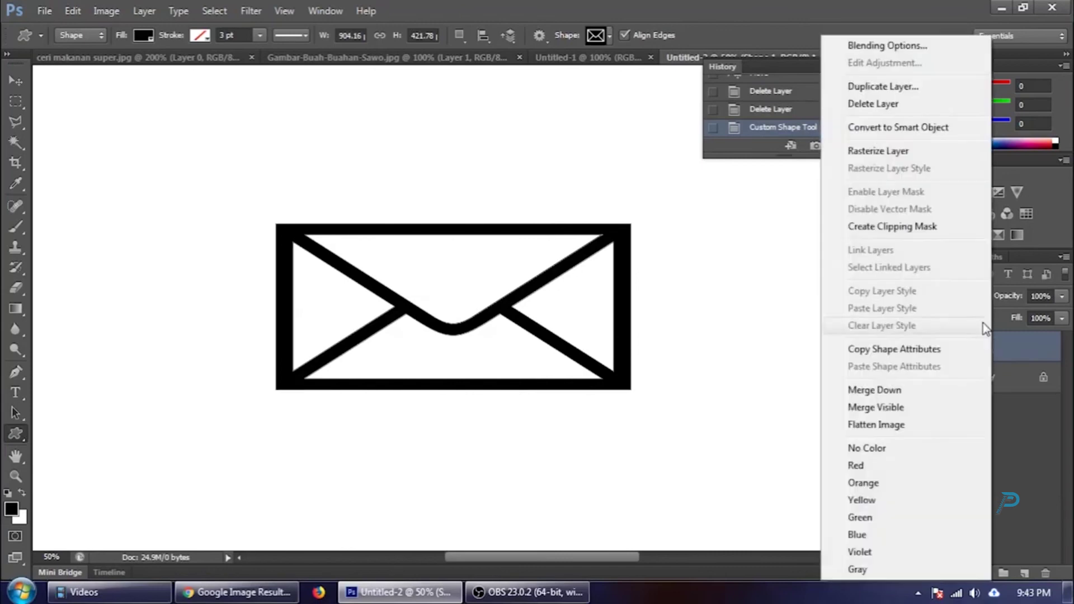
{"action": "left_click", "coordinate": [922, 152]}
{"action": "right_click", "coordinate": [848, 160]}
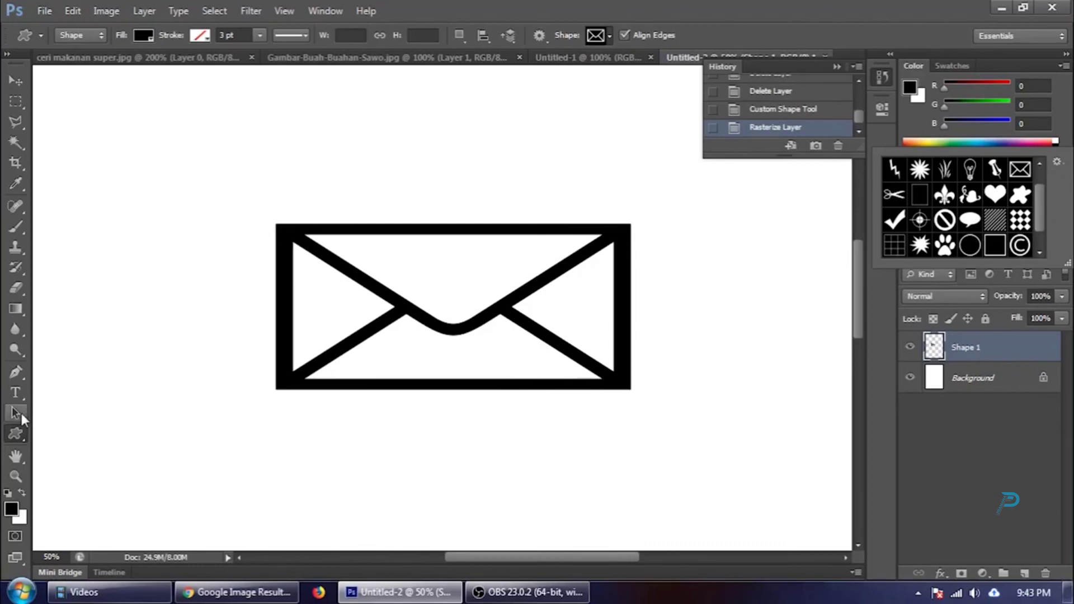
{"action": "left_click", "coordinate": [16, 434]}
{"action": "right_click", "coordinate": [16, 434]}
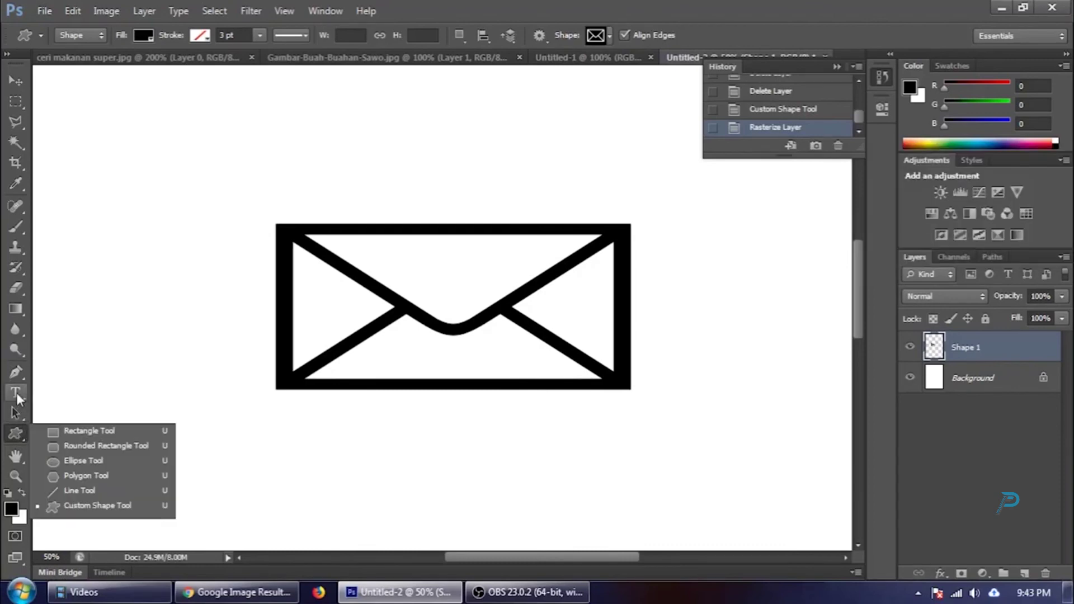
Start a Pen Tool path at the envelope's upper left corner and lower the Shape 1 layer's opacity to 29%.
{"action": "left_click", "coordinate": [17, 370]}
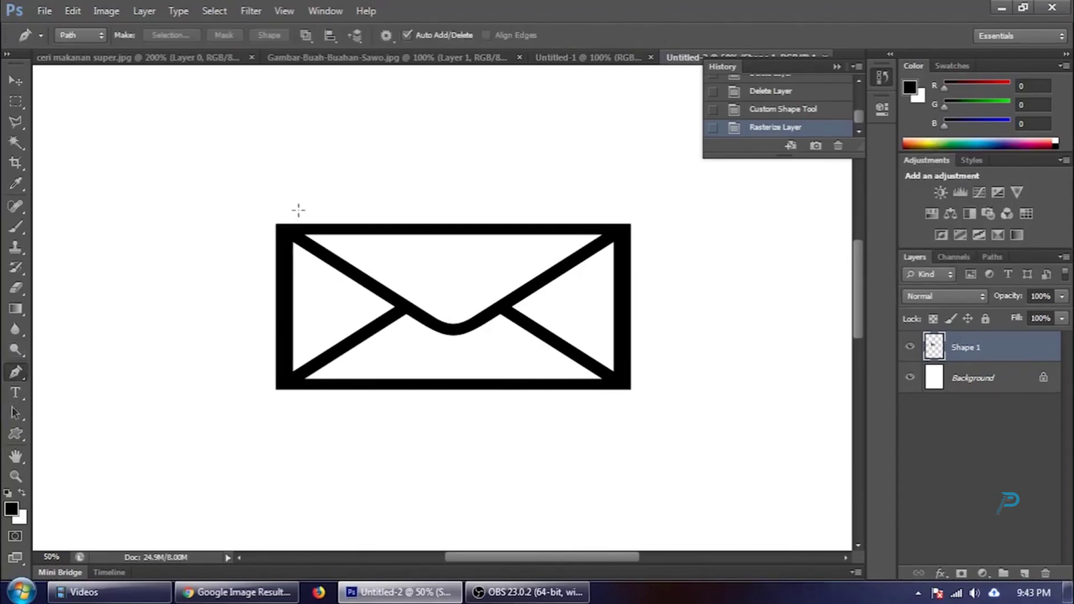
{"action": "left_click", "coordinate": [276, 224]}
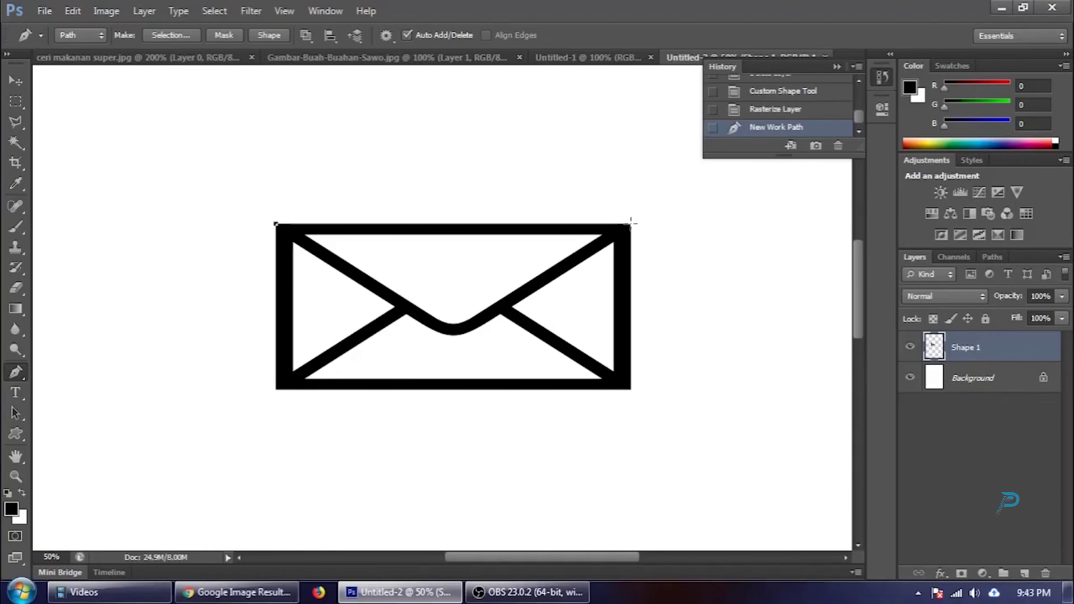
{"action": "left_click_drag", "start_coordinate": [631, 224], "coordinate": [744, 186]}
{"action": "key", "text": "ctrl+z"}
{"action": "left_click", "coordinate": [1061, 296]}
{"action": "left_click_drag", "start_coordinate": [1061, 312], "coordinate": [1006, 311]}
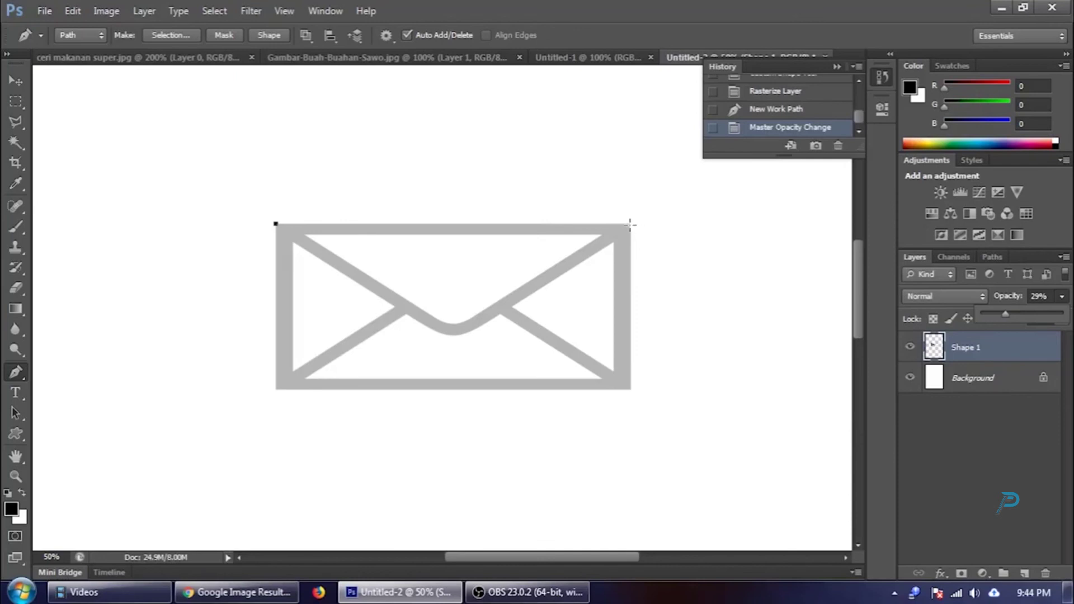
Trace the envelope's outer rectangle with straight path segments through its remaining three corners and close the path at the upper left corner.
{"action": "left_click_drag", "start_coordinate": [631, 223], "coordinate": [639, 224]}
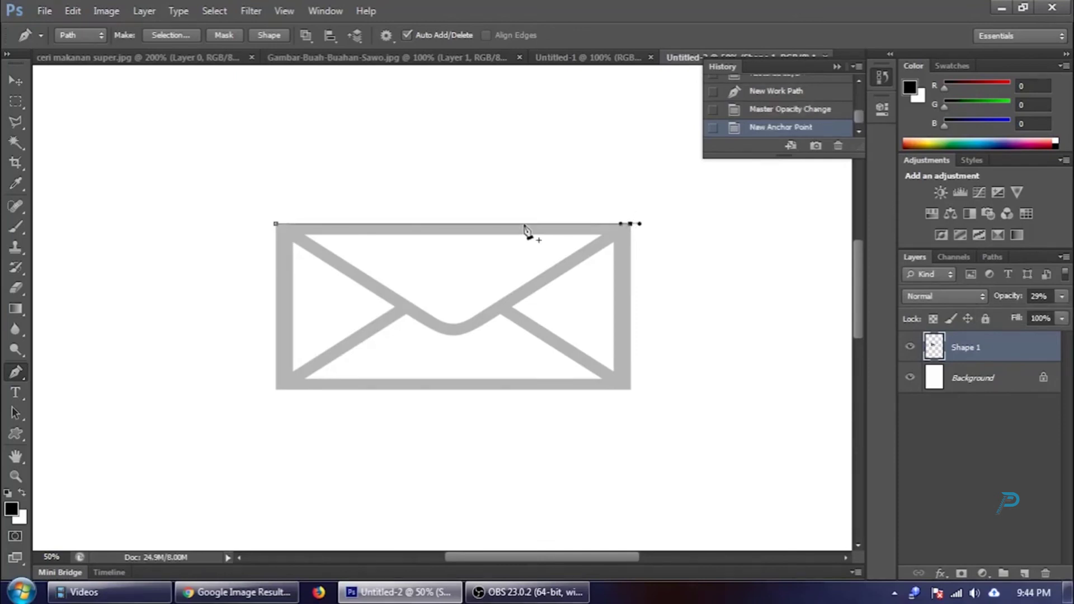
{"action": "key", "text": "ctrl+z"}
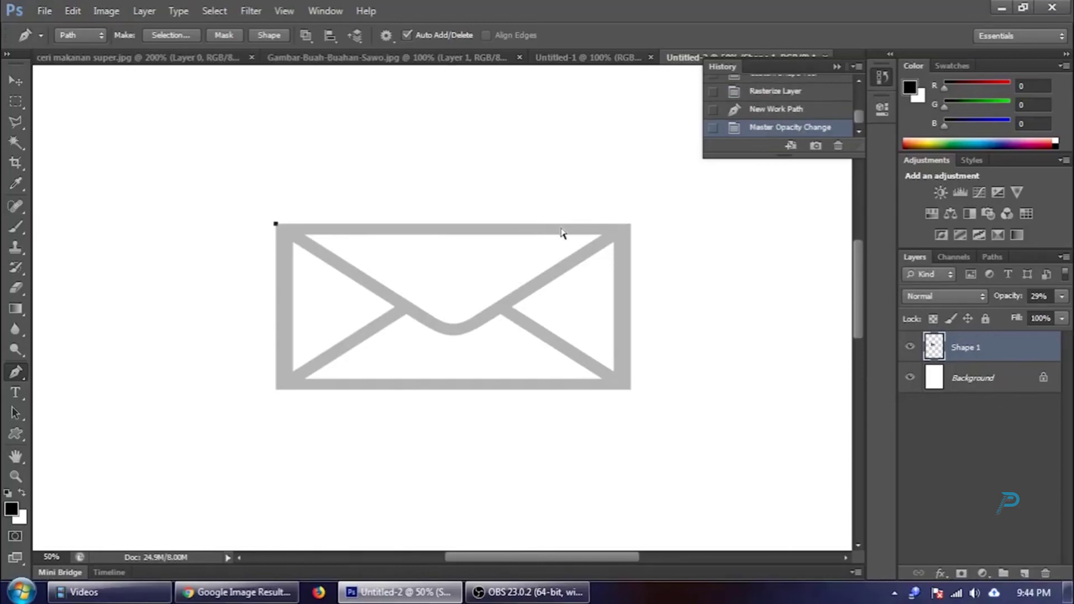
{"action": "left_click", "coordinate": [630, 223]}
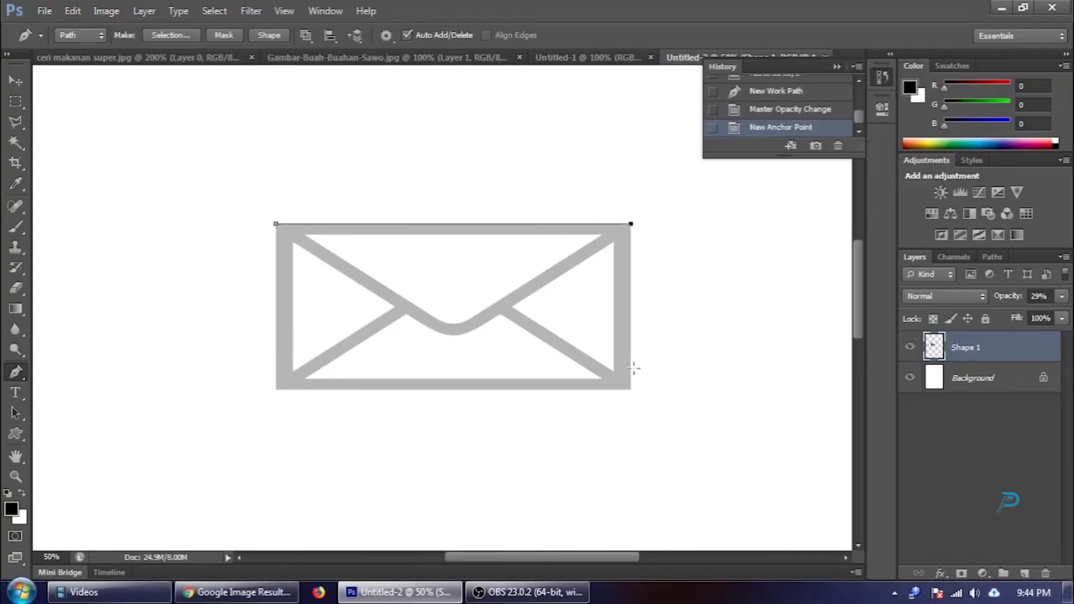
{"action": "left_click", "coordinate": [631, 388]}
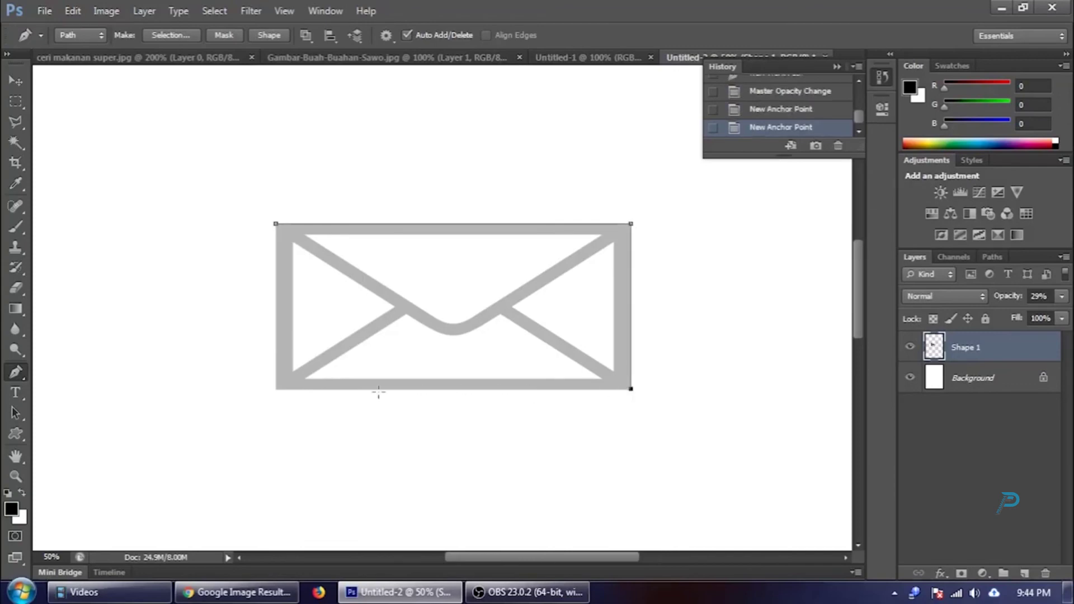
{"action": "left_click", "coordinate": [274, 389]}
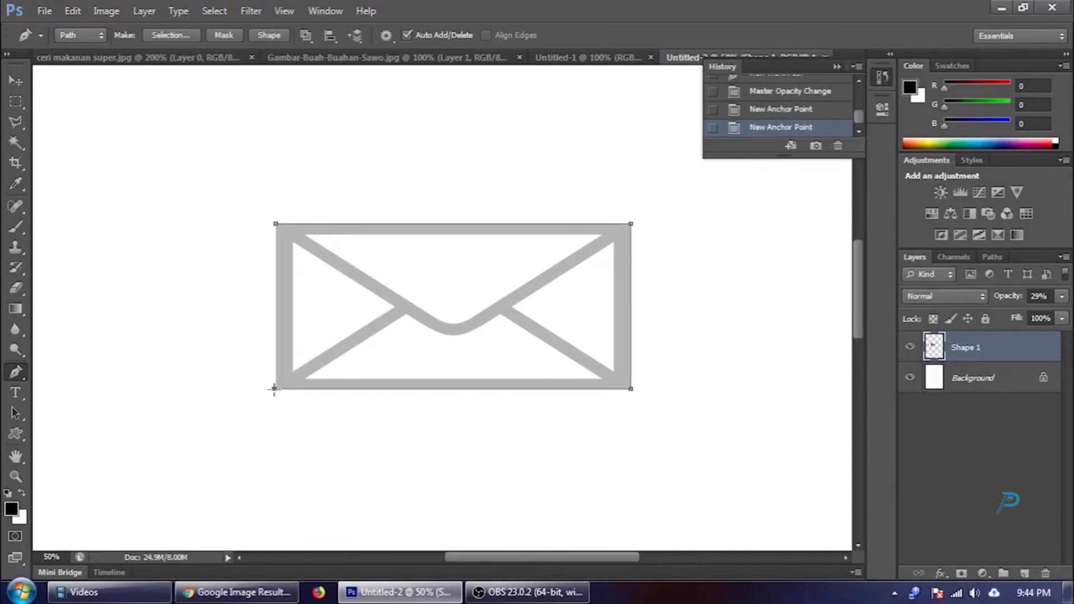
{"action": "left_click", "coordinate": [275, 224]}
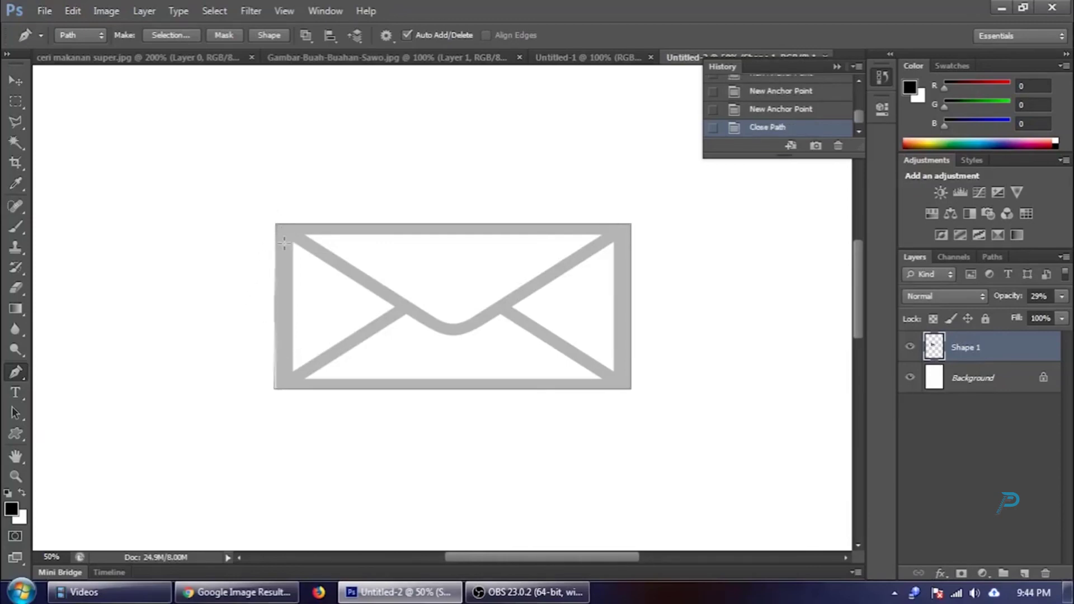
Convert the closed path around the envelope into a selection.
{"action": "right_click", "coordinate": [281, 253]}
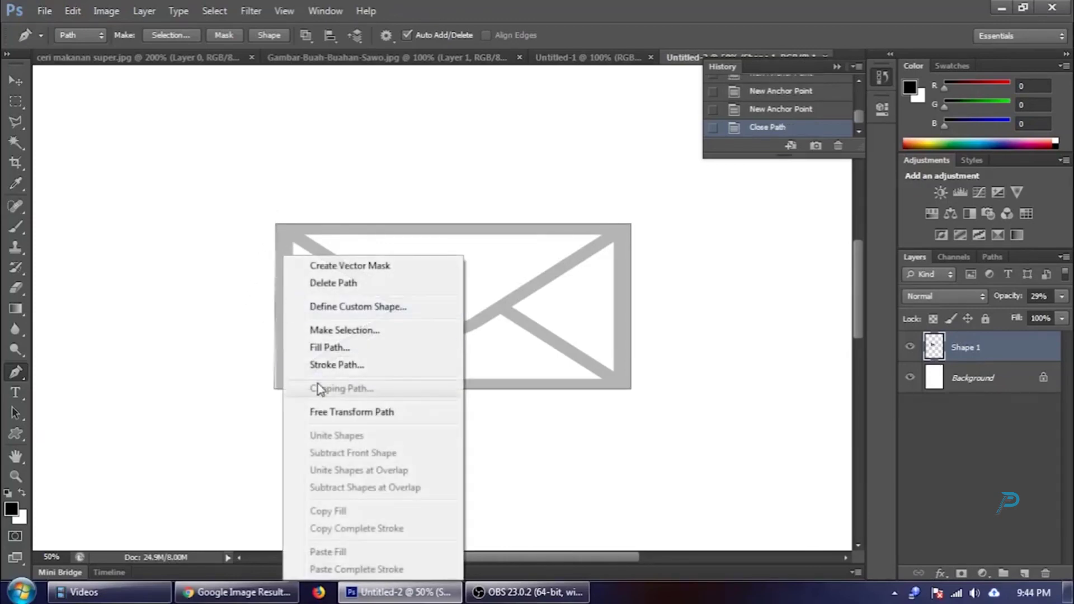
{"action": "left_click", "coordinate": [343, 329]}
{"action": "key", "text": "Return"}
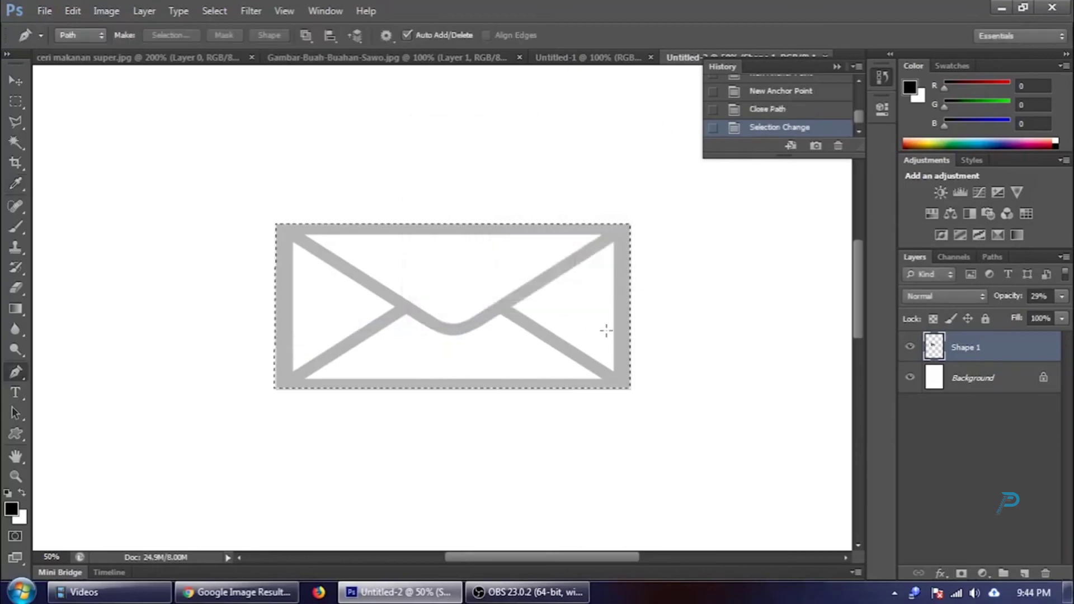
Paste the copied envelope as a new layer and move it up and to the left of the faded original.
{"action": "key", "text": "ctrl+v"}
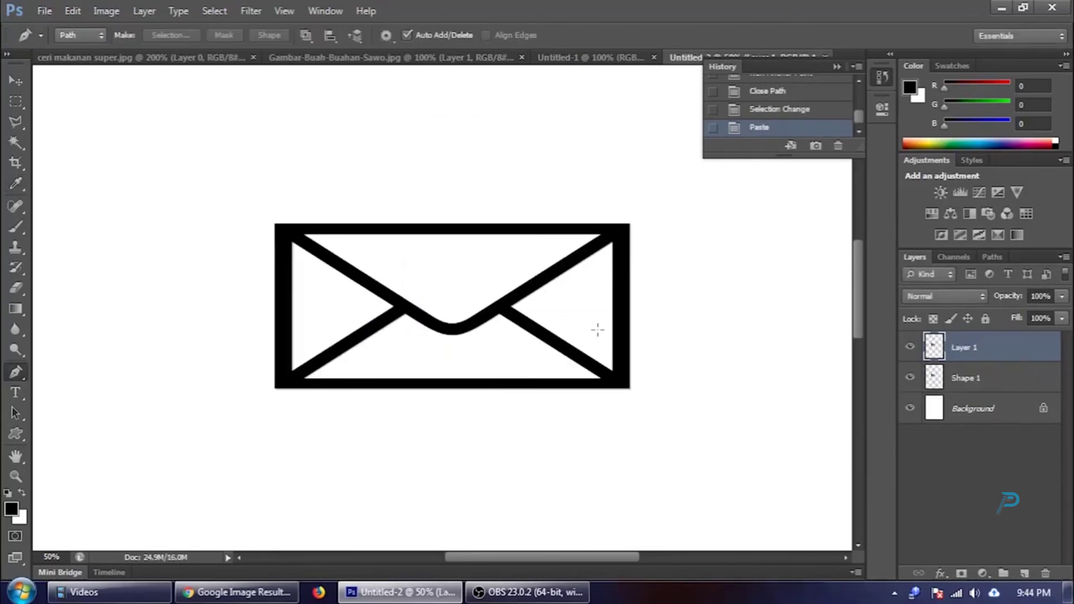
{"action": "left_click", "coordinate": [15, 81]}
{"action": "left_click_drag", "start_coordinate": [384, 228], "coordinate": [274, 142]}
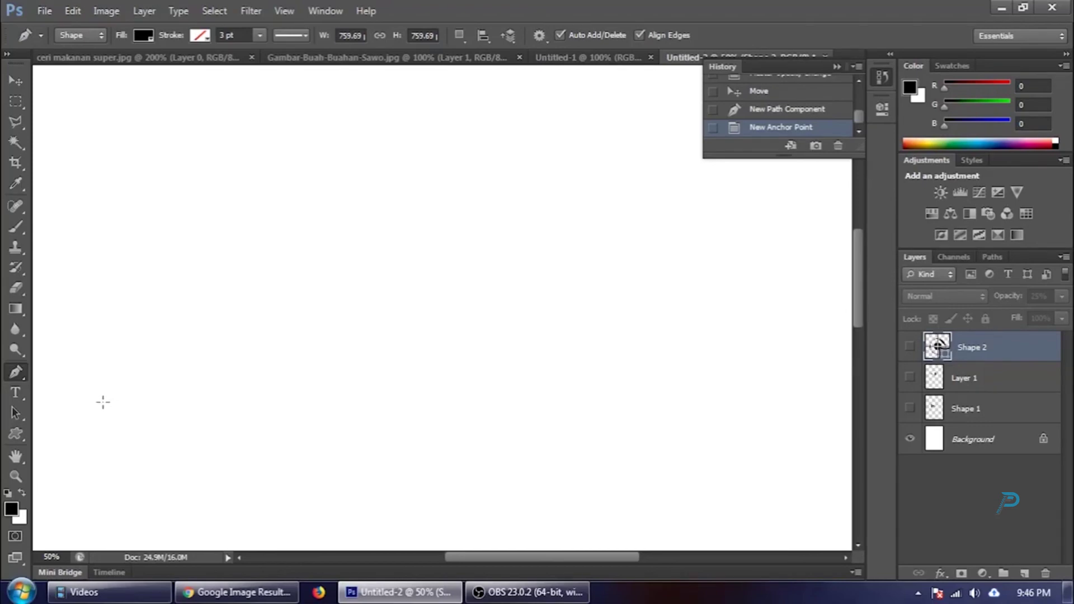
{"action": "left_click", "coordinate": [498, 594]}
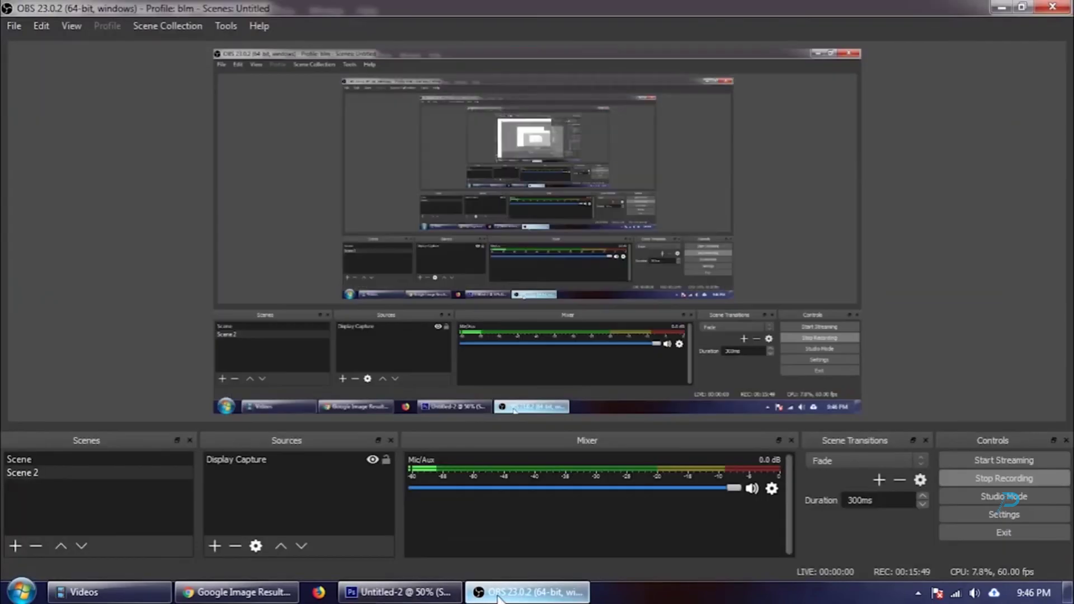